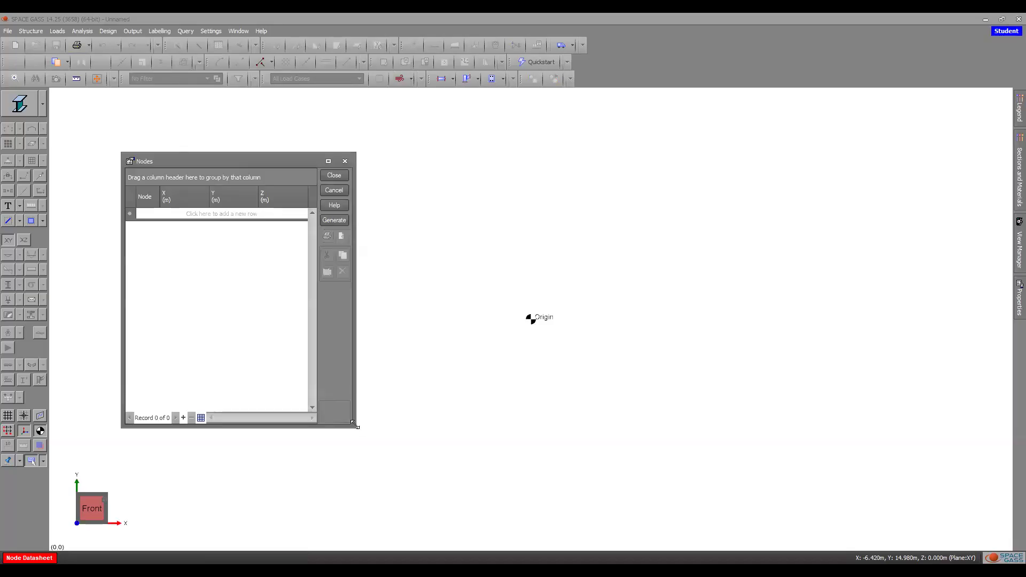
Step: Enlarge the nodes datasheet and add node 1 at coordinates X 0, Y 0, Z 0 m
{"action": "left_click_drag", "start_coordinate": [354, 425], "coordinate": [426, 488]}
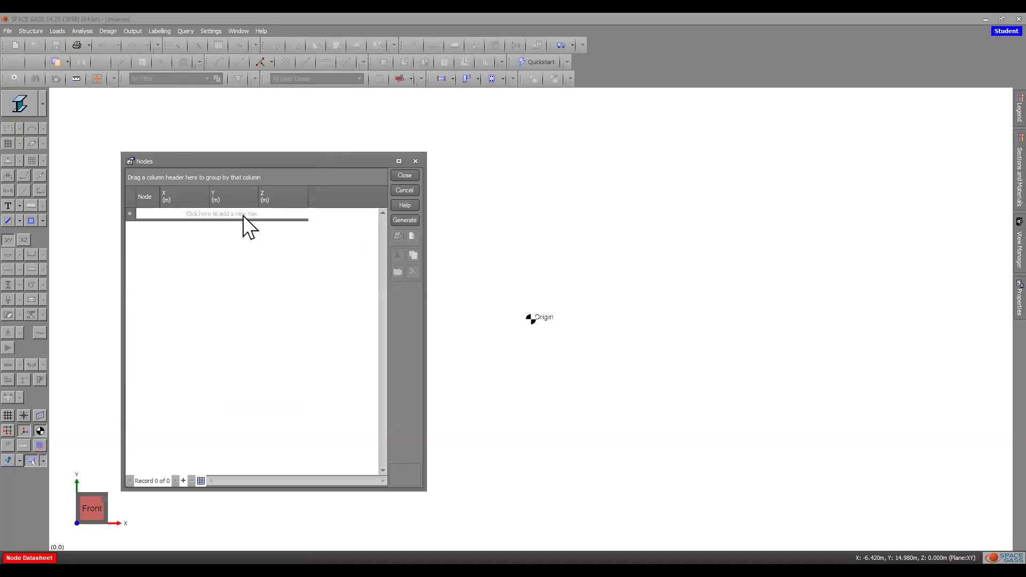
{"action": "left_click", "coordinate": [243, 215]}
{"action": "left_click", "coordinate": [150, 214]}
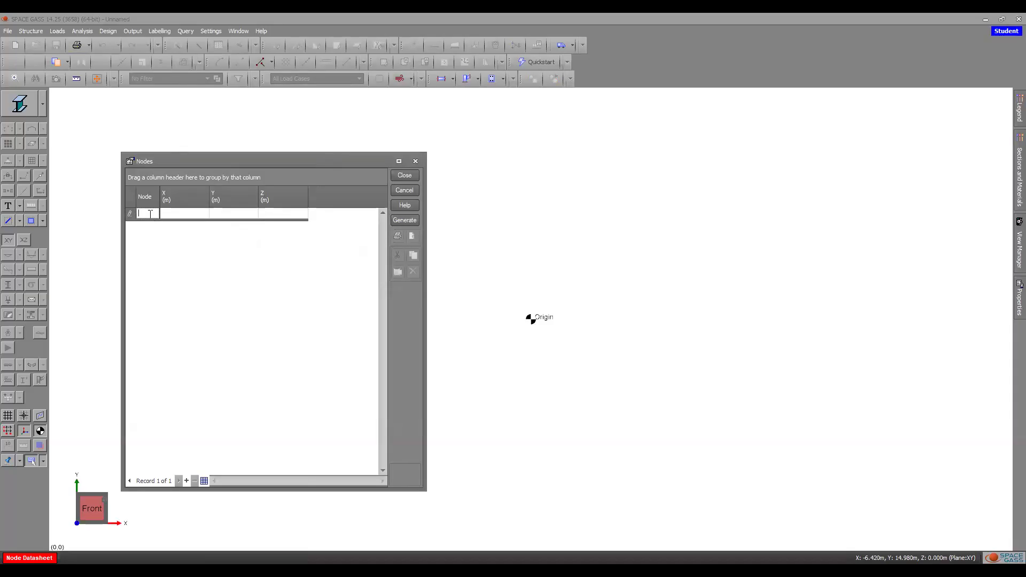
{"action": "type", "text": "1"}
{"action": "key", "text": "Tab"}
{"action": "left_click", "coordinate": [230, 214]}
{"action": "left_click", "coordinate": [270, 213]}
{"action": "left_click", "coordinate": [411, 173]}
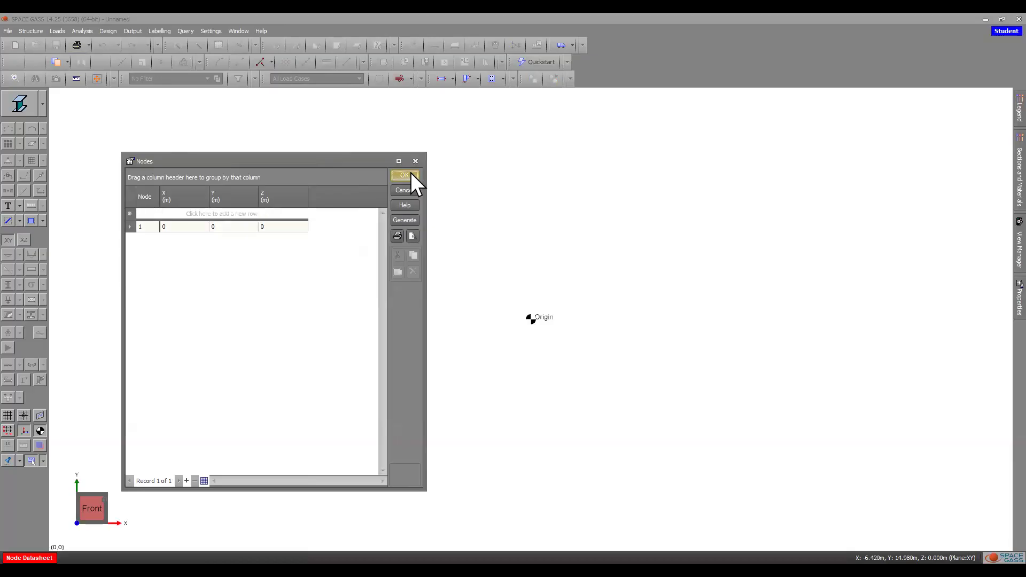
{"action": "left_click", "coordinate": [410, 172]}
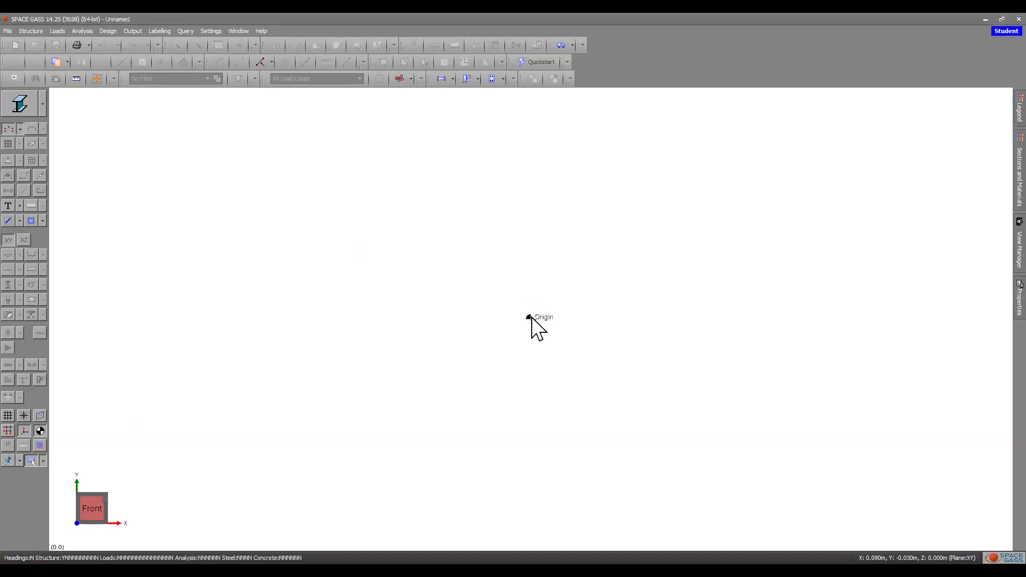
{"action": "mouse_move", "coordinate": [532, 318]}
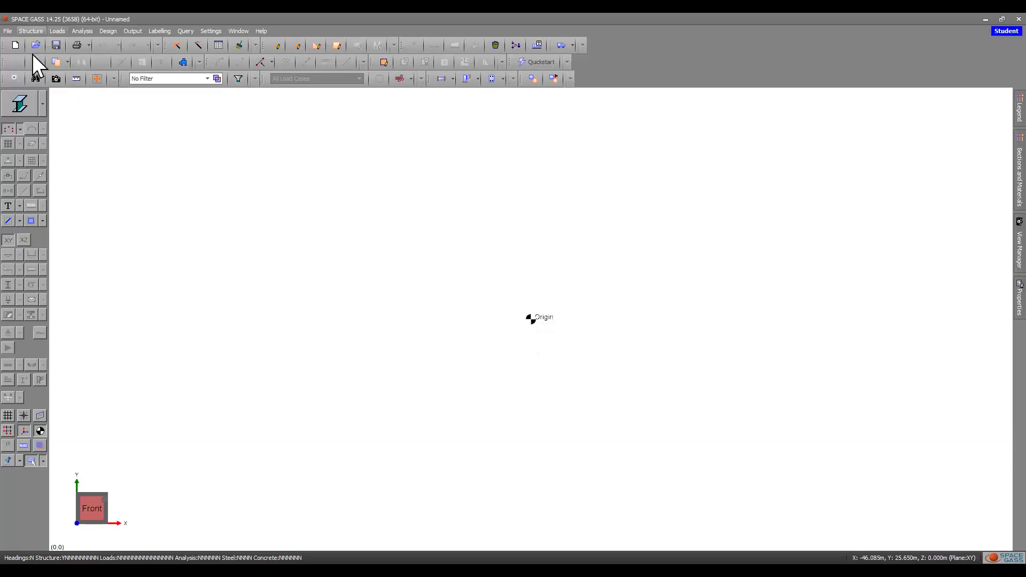
Step: Add node 2 at X 12, Y 0, Z 0 m in the nodes datasheet
{"action": "left_click", "coordinate": [25, 33]}
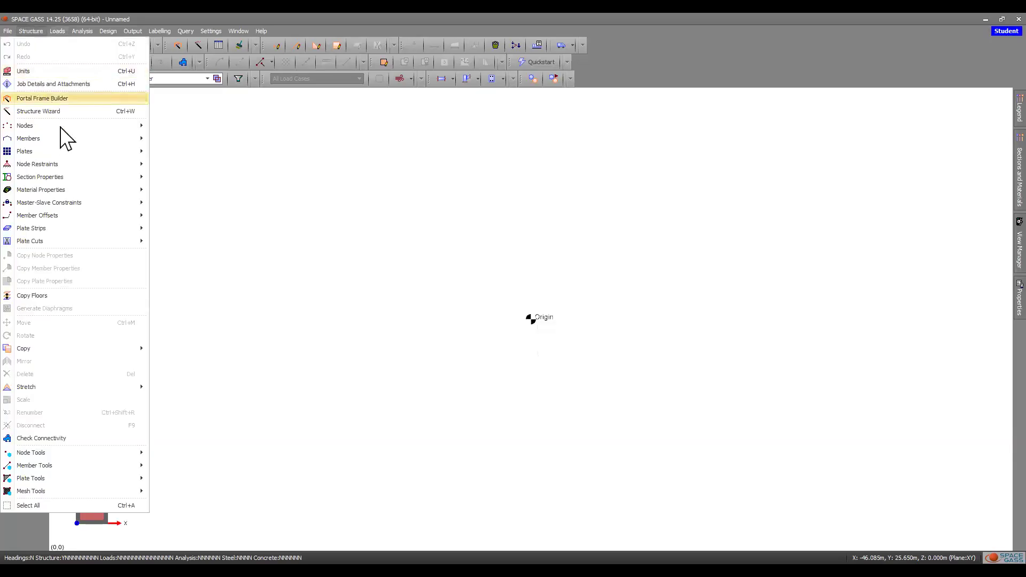
{"action": "mouse_move", "coordinate": [64, 126]}
{"action": "left_click", "coordinate": [197, 152]}
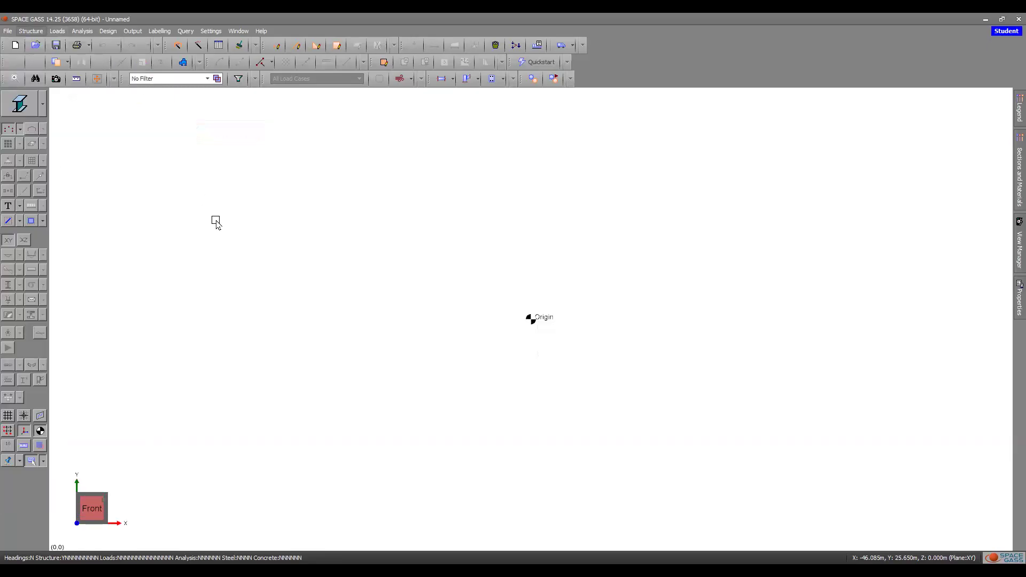
{"action": "left_click", "coordinate": [199, 214]}
{"action": "left_click", "coordinate": [145, 213]}
{"action": "type", "text": "2"}
{"action": "key", "text": "Tab"}
{"action": "type", "text": "12"}
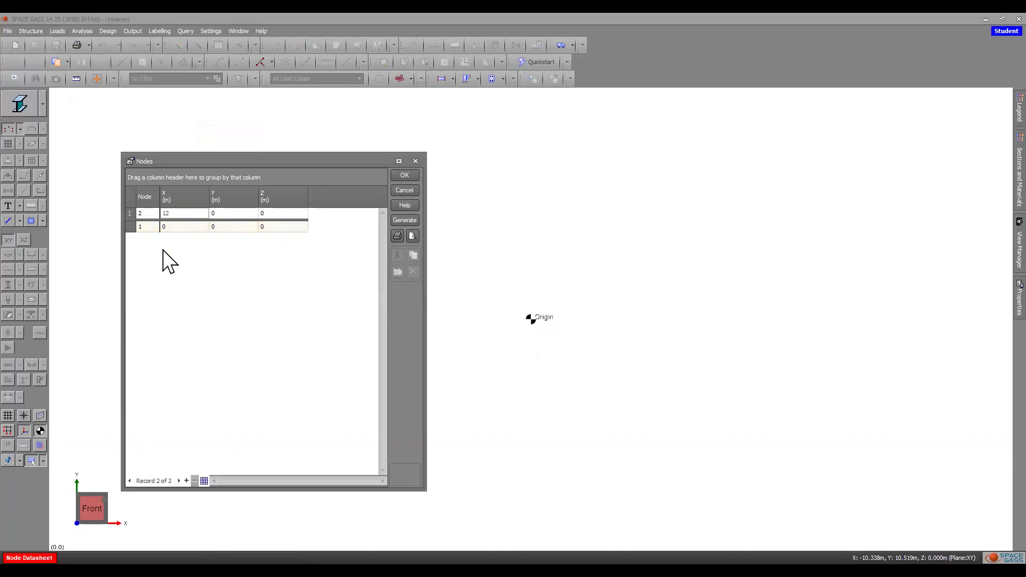
{"action": "left_click", "coordinate": [400, 177]}
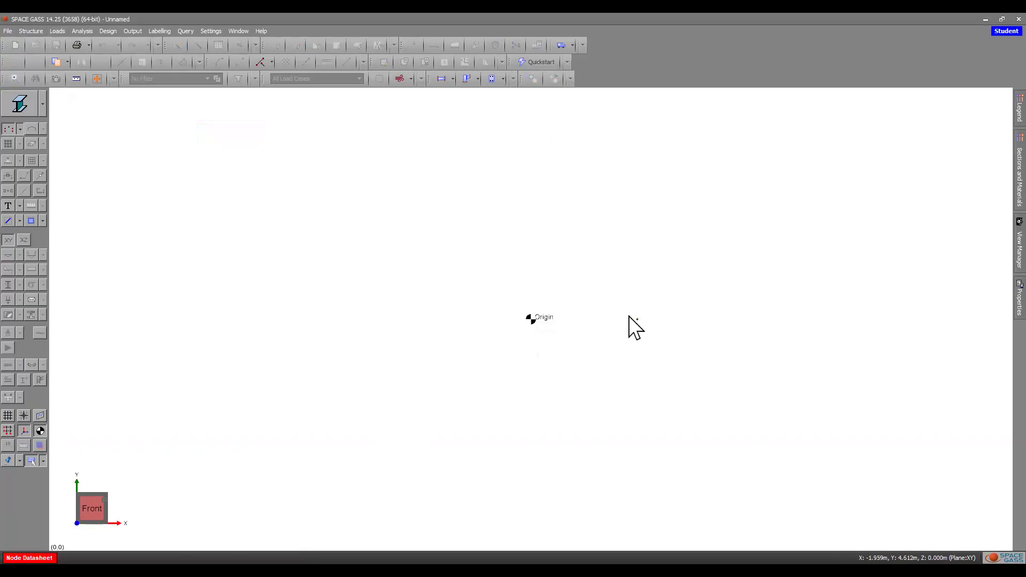
Step: Start the Draw Members command and hide the origin marker covering node 1
{"action": "scroll", "coordinate": [662, 310], "scroll_direction": "up", "scroll_amount": 3}
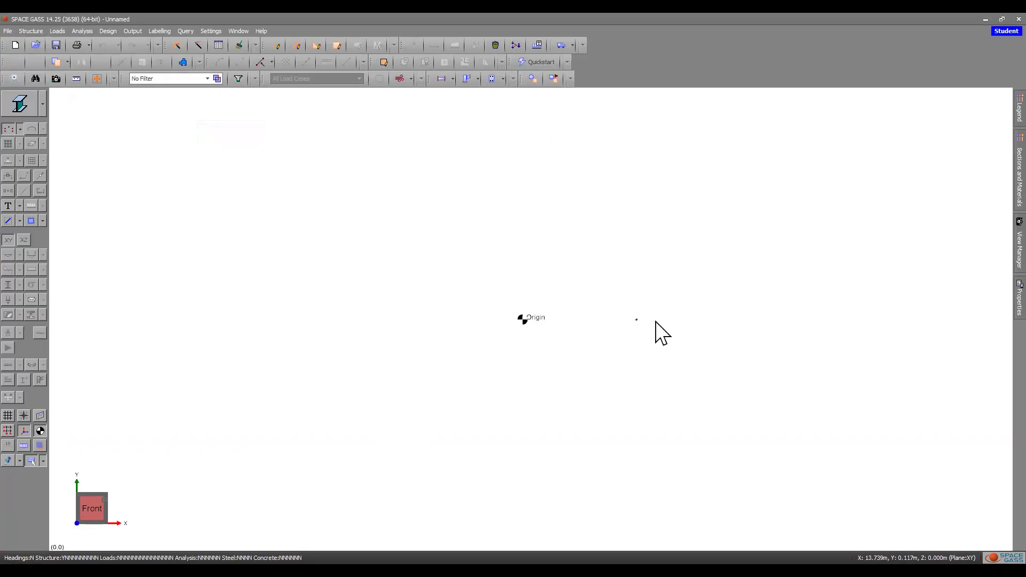
{"action": "scroll", "coordinate": [644, 321], "scroll_direction": "up", "scroll_amount": 3}
{"action": "scroll", "coordinate": [640, 319], "scroll_direction": "up", "scroll_amount": 4}
{"action": "scroll", "coordinate": [638, 319], "scroll_direction": "up", "scroll_amount": 3}
{"action": "left_click", "coordinate": [29, 34]}
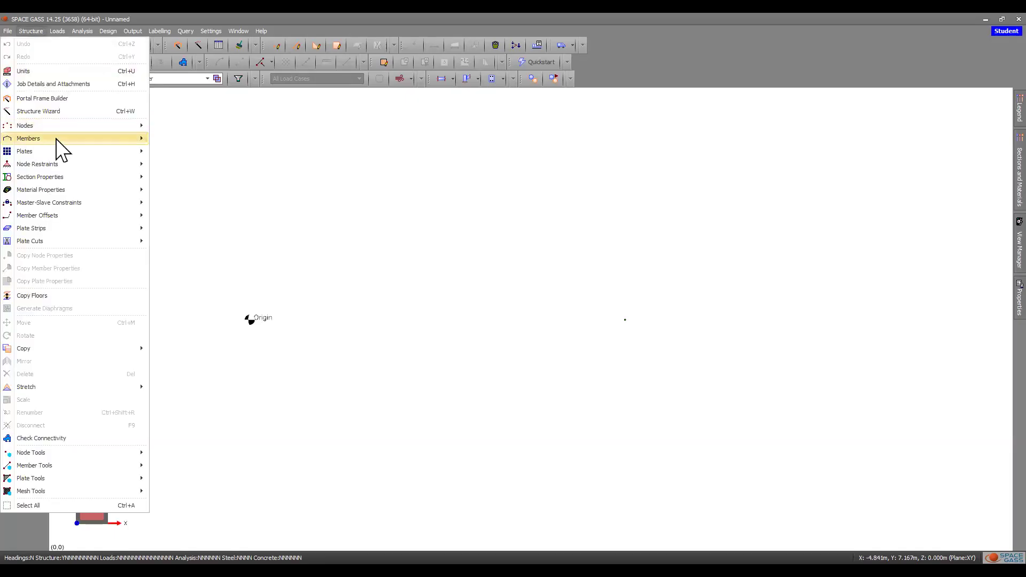
{"action": "mouse_move", "coordinate": [82, 138]}
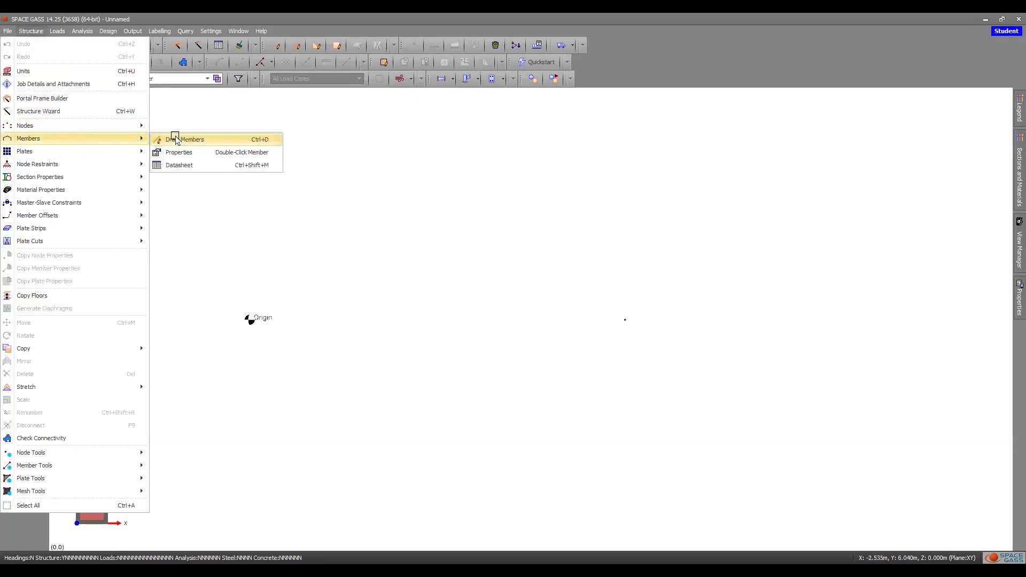
{"action": "left_click", "coordinate": [176, 140]}
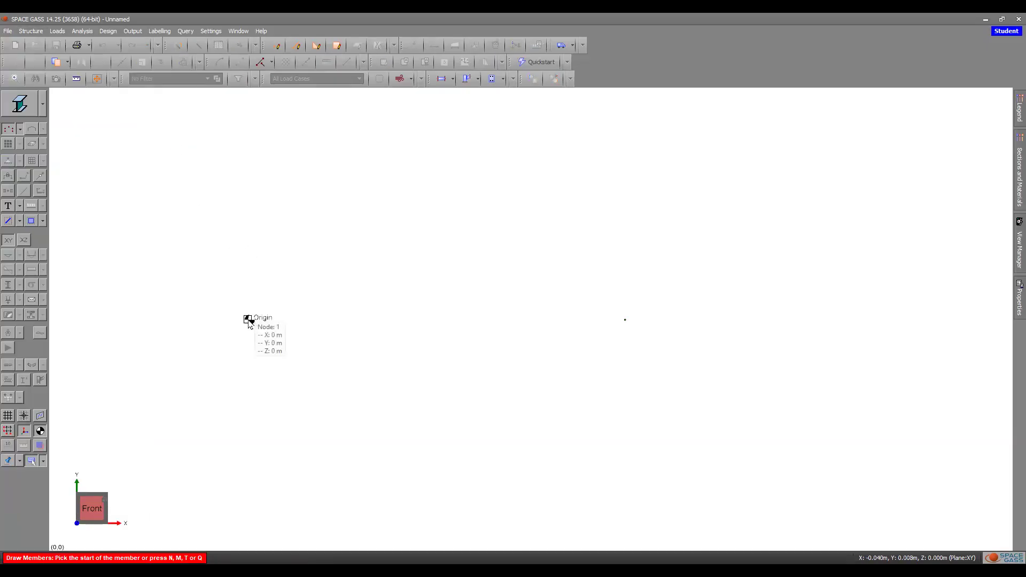
{"action": "middle_click_drag", "start_coordinate": [251, 322], "coordinate": [462, 332]}
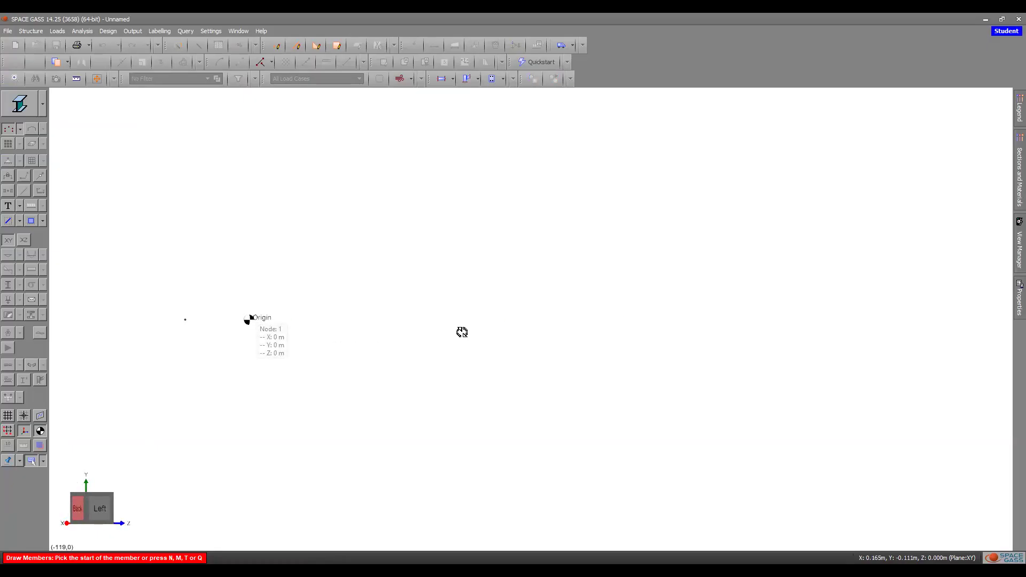
{"action": "left_click", "coordinate": [78, 511]}
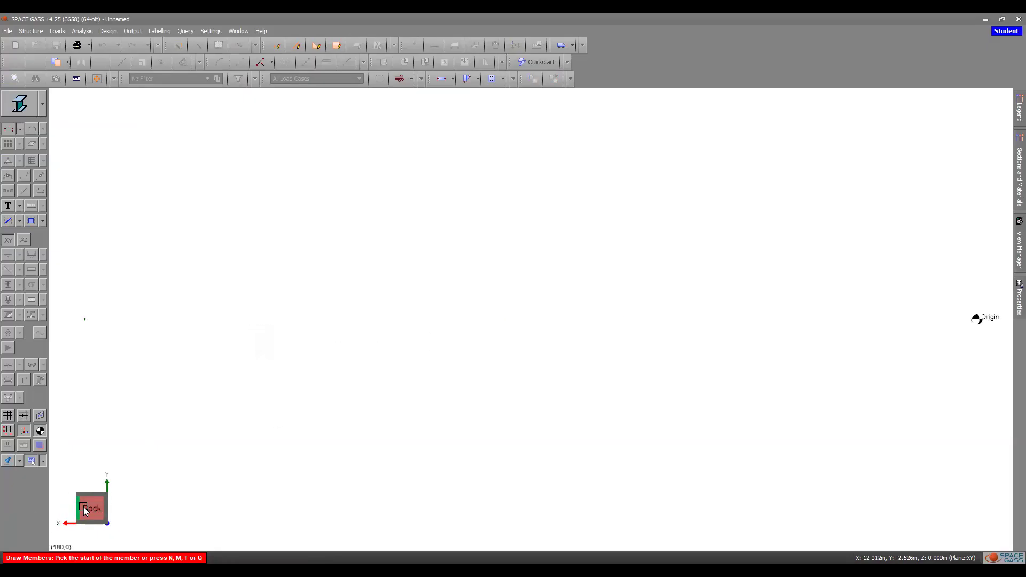
{"action": "mouse_move", "coordinate": [97, 506]}
{"action": "left_mouse_down"}
{"action": "mouse_move", "coordinate": [59, 506]}
{"action": "mouse_move", "coordinate": [101, 506]}
{"action": "left_mouse_up"}
{"action": "left_click", "coordinate": [101, 506]}
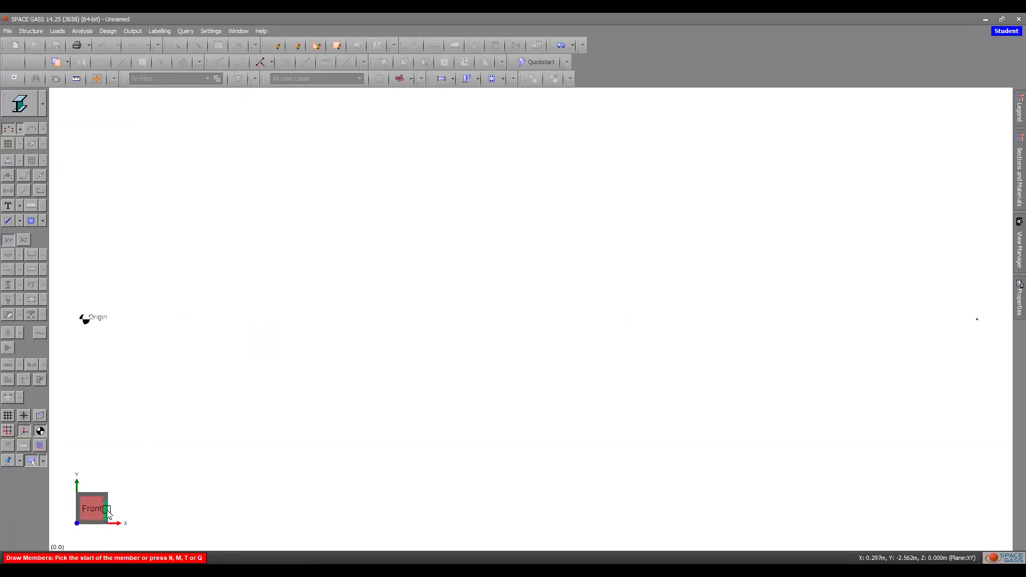
{"action": "left_click", "coordinate": [40, 431]}
{"action": "left_click", "coordinate": [40, 431]}
{"action": "left_click", "coordinate": [40, 431]}
{"action": "left_click", "coordinate": [40, 431]}
{"action": "left_click", "coordinate": [40, 431]}
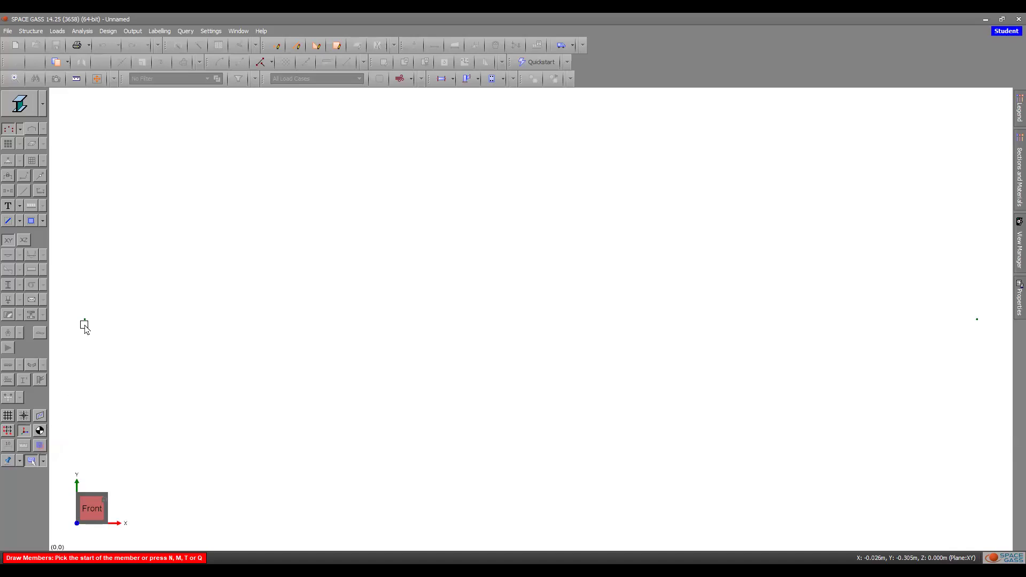
Step: Draw a beam member from node 1 to node 2 in the front view and end the command
{"action": "middle_click_drag", "start_coordinate": [213, 361], "coordinate": [227, 390]}
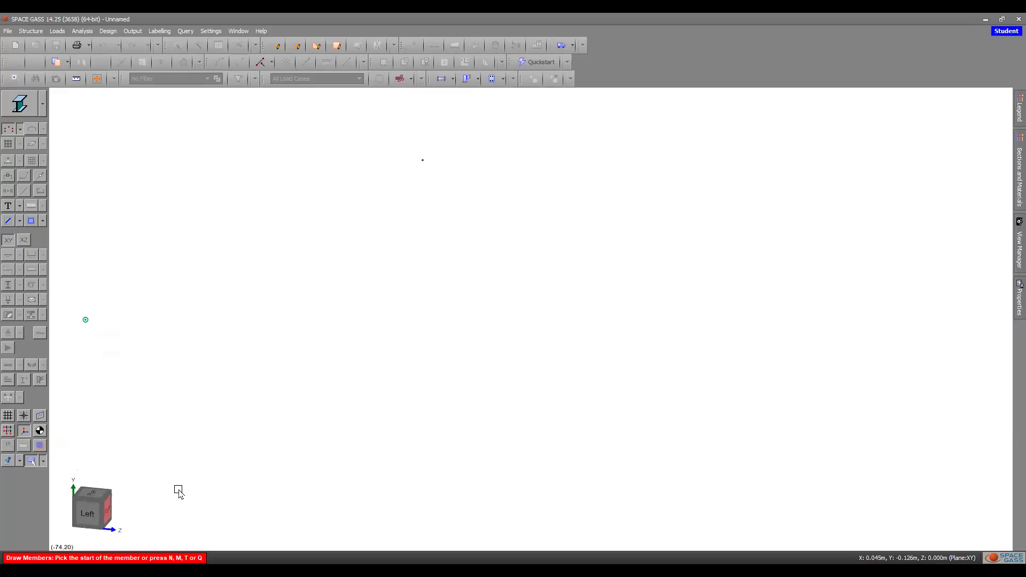
{"action": "left_click", "coordinate": [107, 518]}
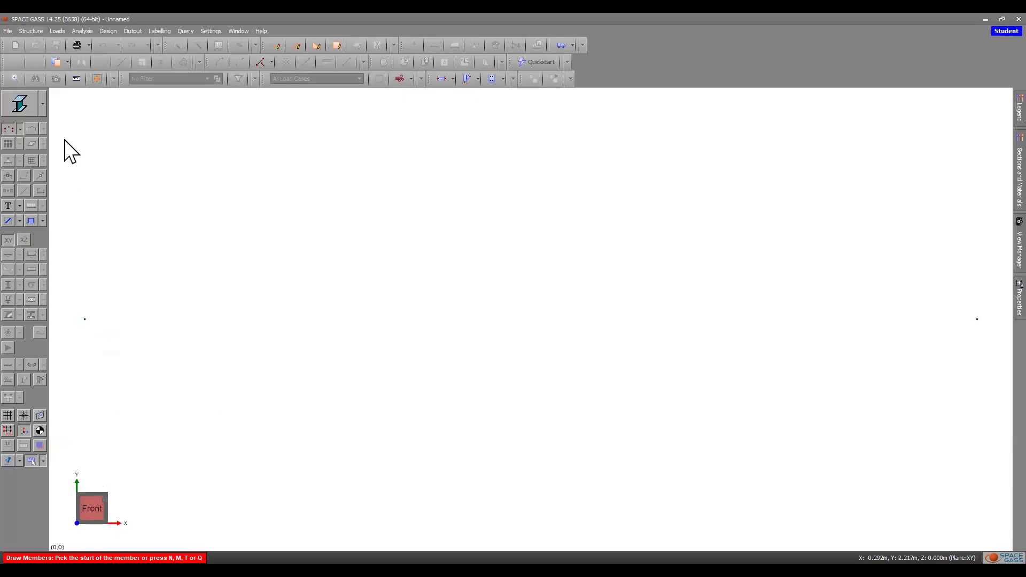
{"action": "left_click", "coordinate": [88, 319]}
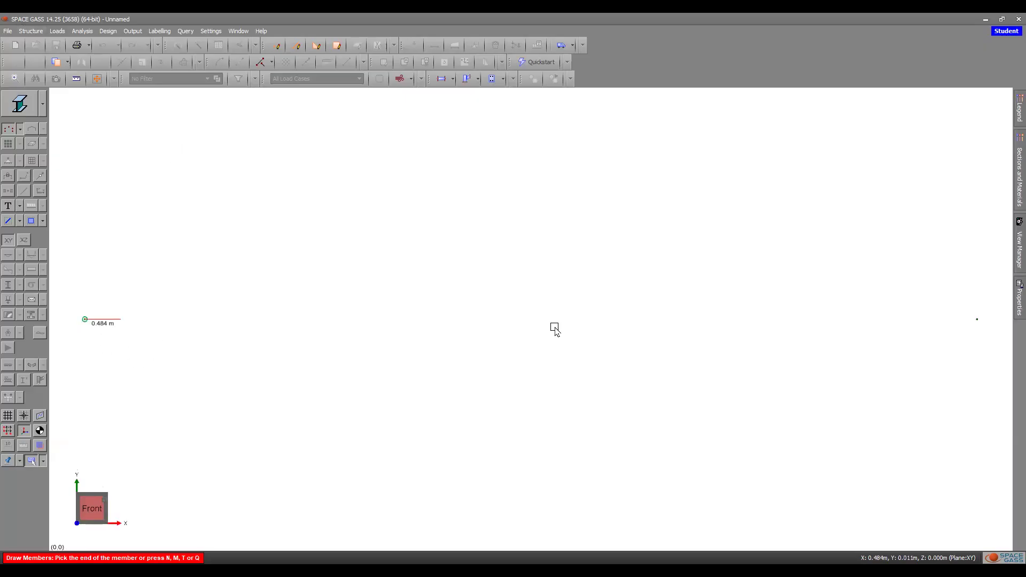
{"action": "left_click", "coordinate": [976, 319]}
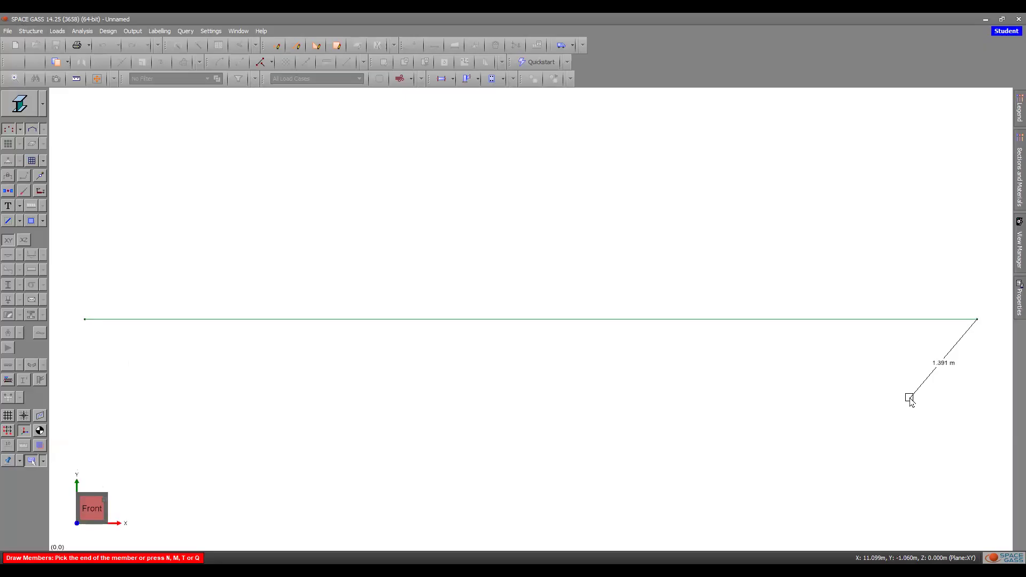
{"action": "key", "text": "Escape"}
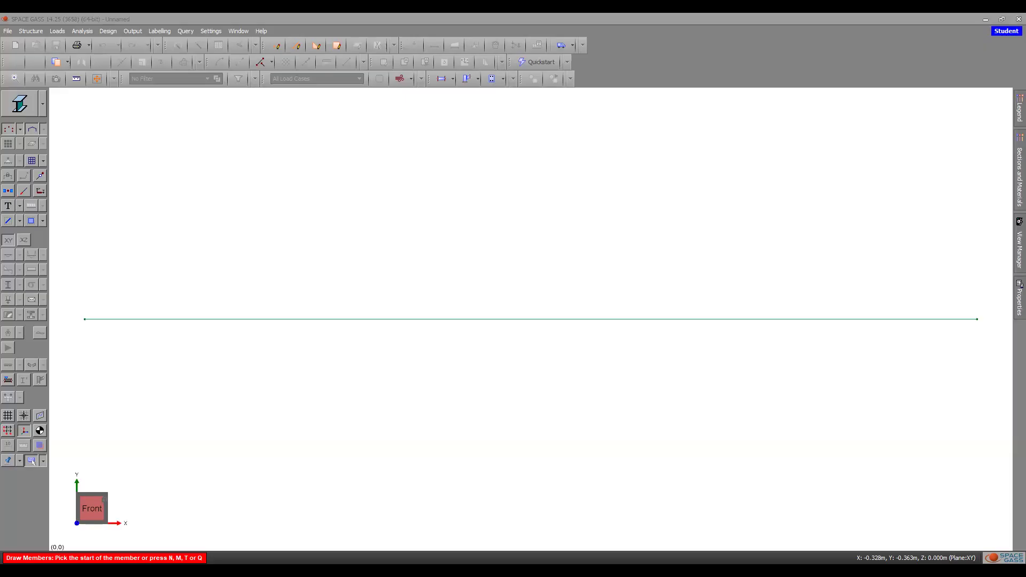
{"action": "key", "text": "alt+Tab"}
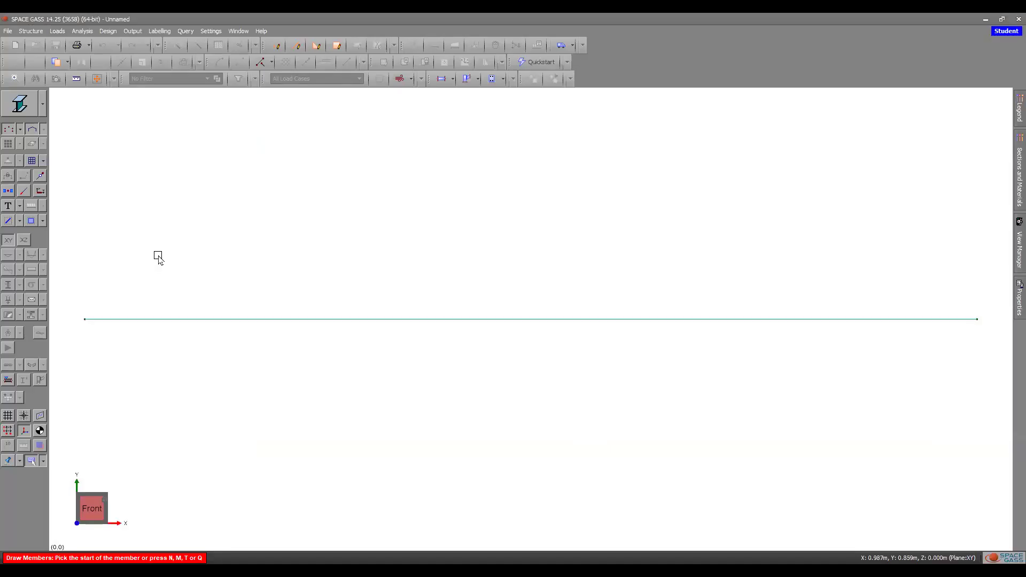
{"action": "left_click", "coordinate": [87, 319]}
{"action": "key", "text": "Escape"}
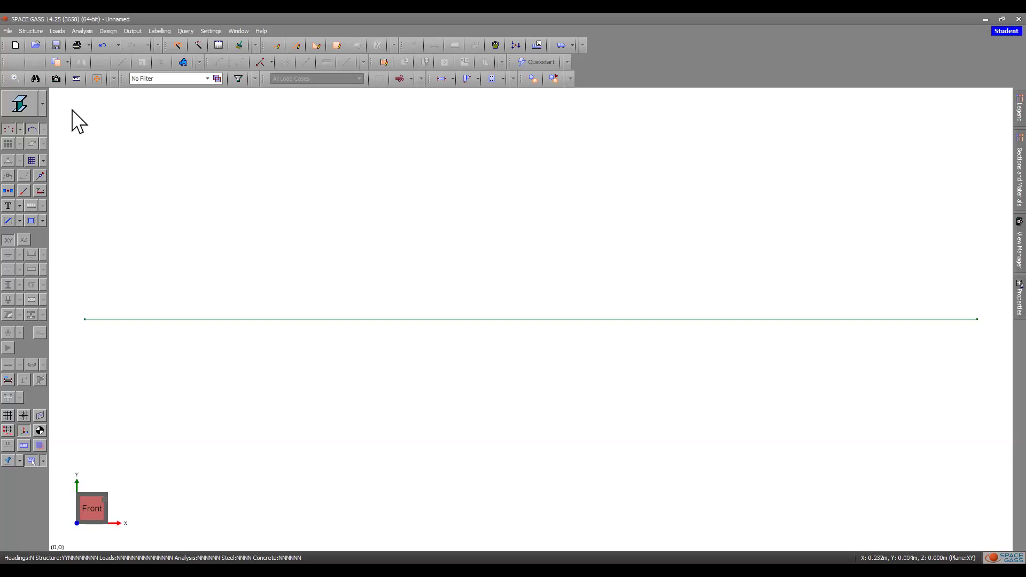
Step: Apply the pinned restraint FFFFRR to node 1 and turn on the display of node restraints
{"action": "left_click", "coordinate": [34, 30]}
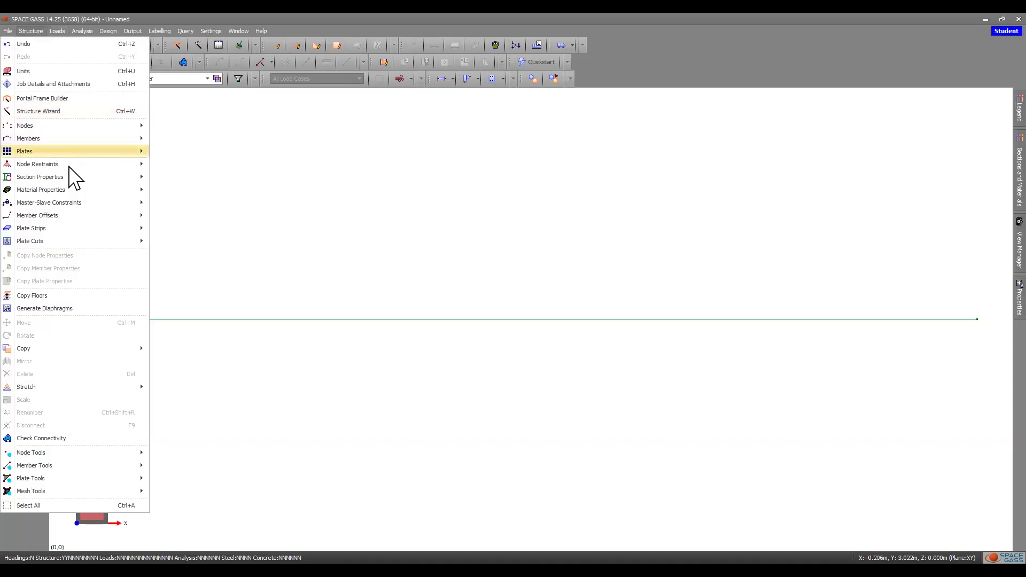
{"action": "mouse_move", "coordinate": [69, 166]}
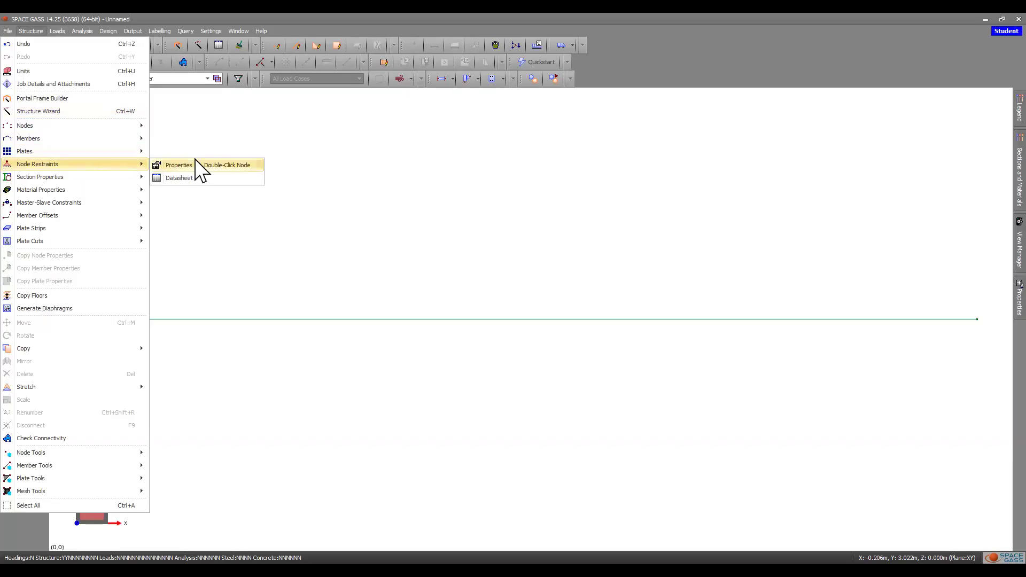
{"action": "left_click", "coordinate": [182, 165]}
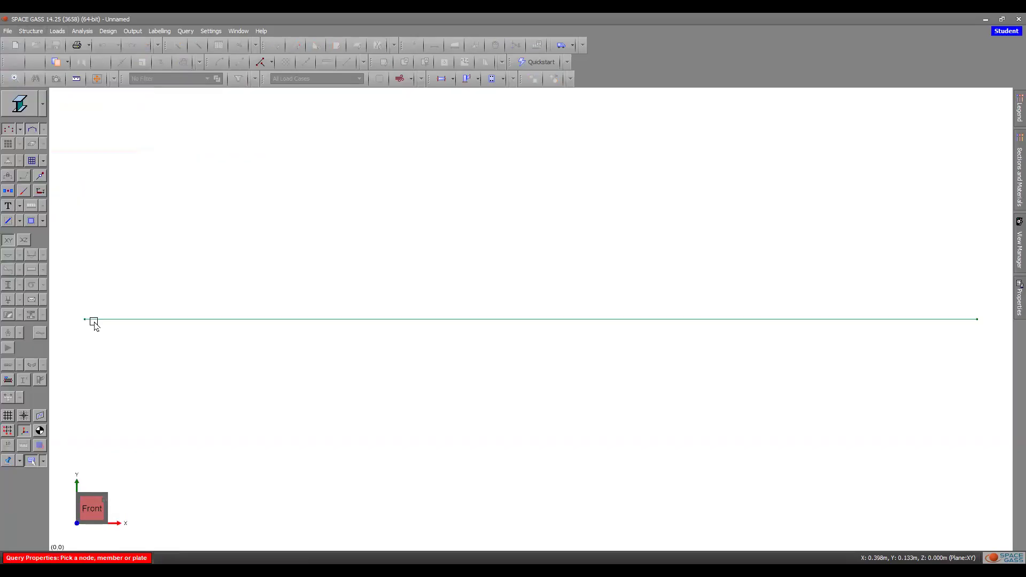
{"action": "left_click", "coordinate": [84, 320]}
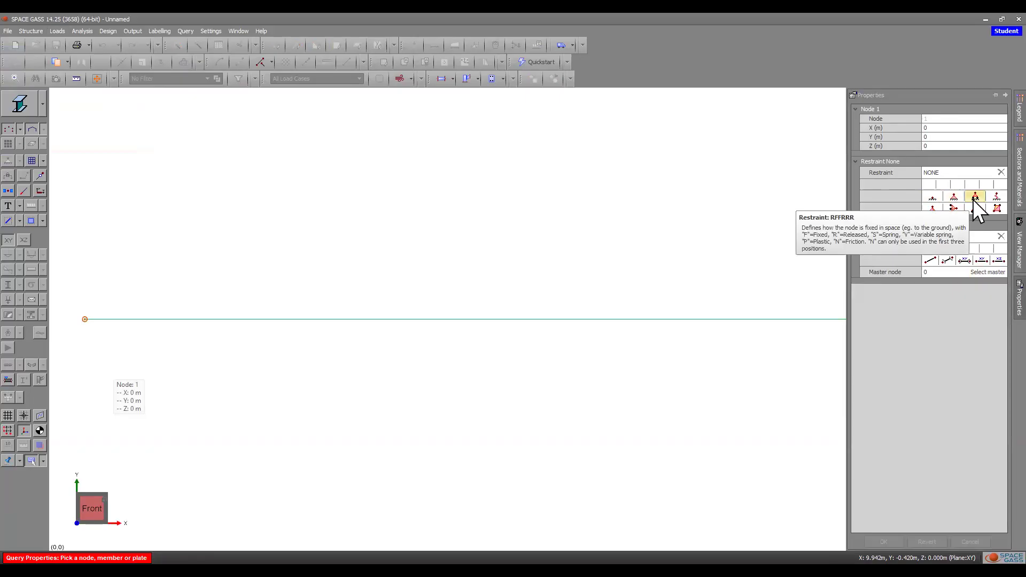
{"action": "left_click", "coordinate": [954, 196]}
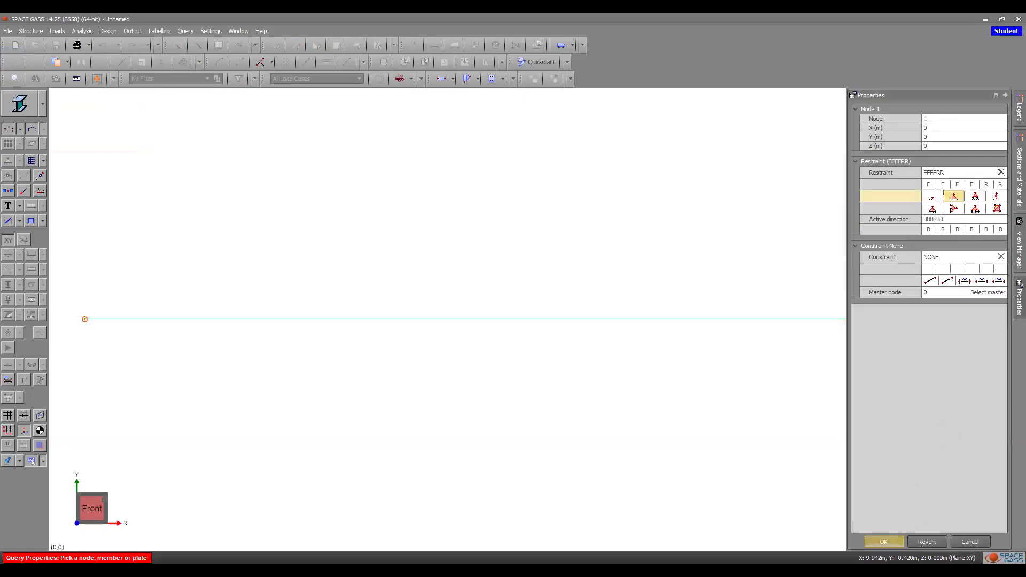
{"action": "left_click", "coordinate": [883, 542]}
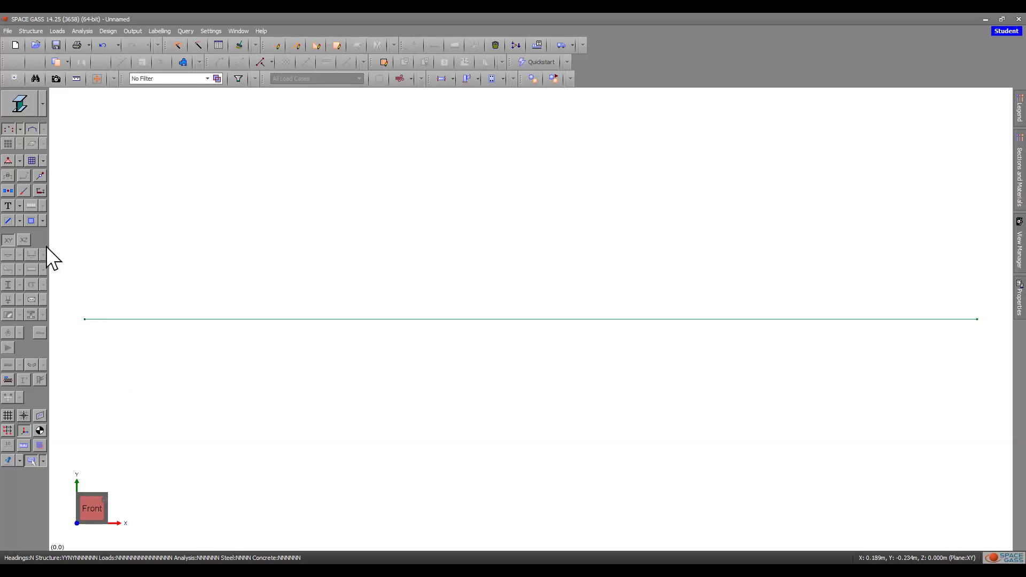
{"action": "left_click", "coordinate": [7, 161]}
{"action": "mouse_move", "coordinate": [84, 322]}
Step: Apply the roller restraint RFFRRR to node 2 at the far end of the beam
{"action": "left_click", "coordinate": [977, 320]}
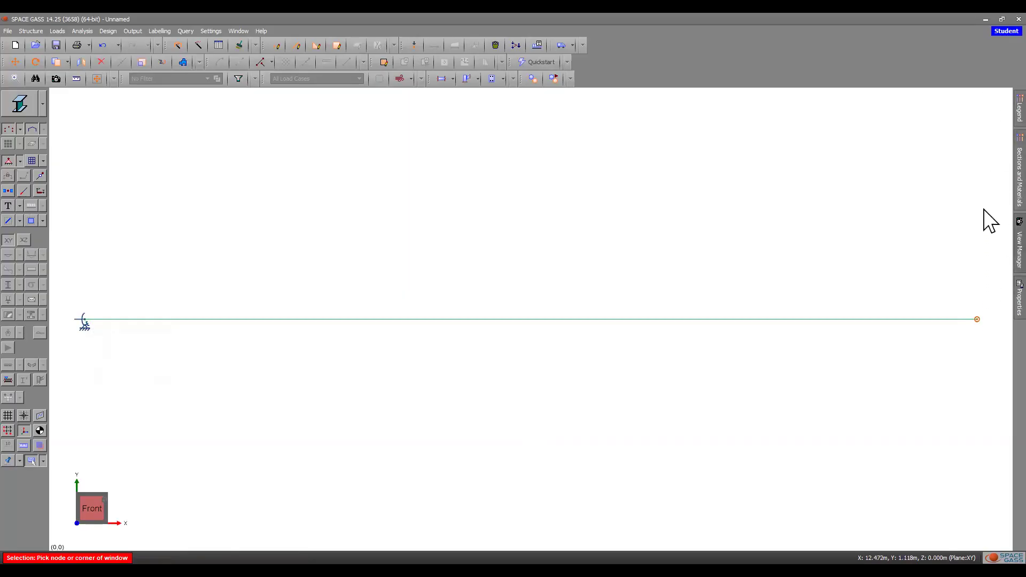
{"action": "double_click", "coordinate": [984, 301]}
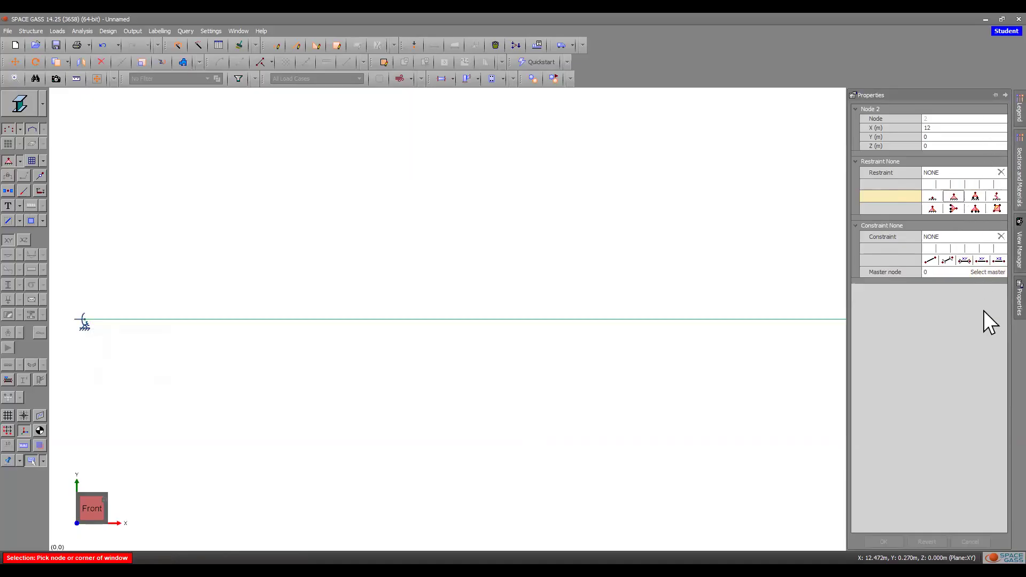
{"action": "left_click", "coordinate": [40, 30]}
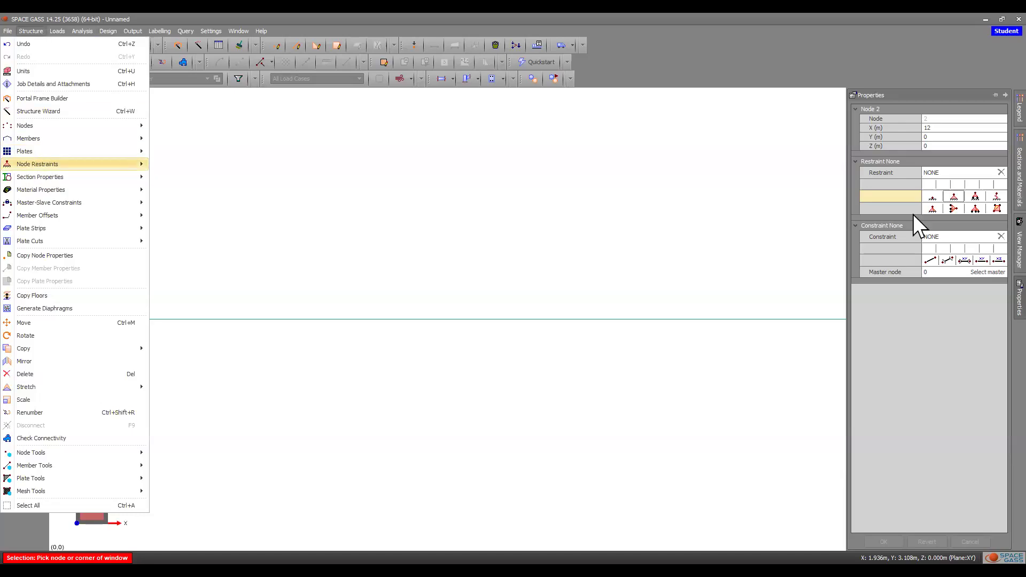
{"action": "left_click", "coordinate": [977, 199]}
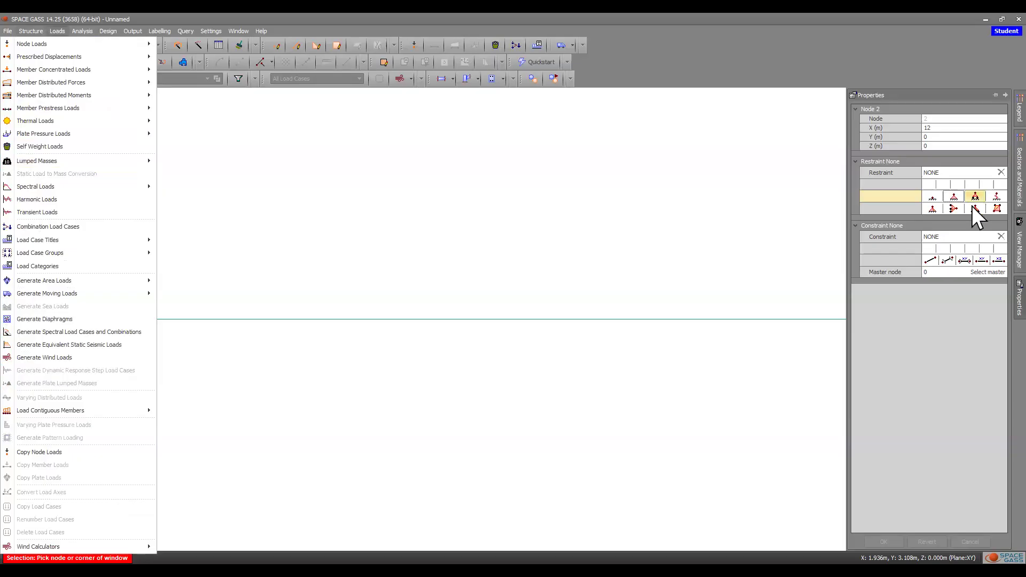
{"action": "left_click", "coordinate": [885, 541]}
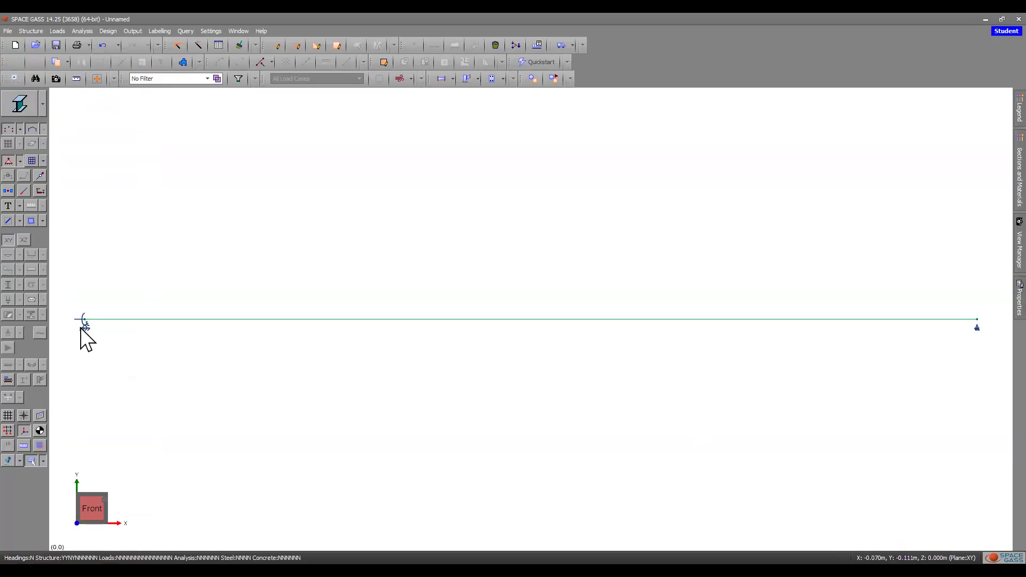
Step: Assign the STEEL material from the Aust material library to the beam member
{"action": "left_click", "coordinate": [959, 332]}
{"action": "left_click", "coordinate": [259, 351]}
{"action": "left_click", "coordinate": [274, 319]}
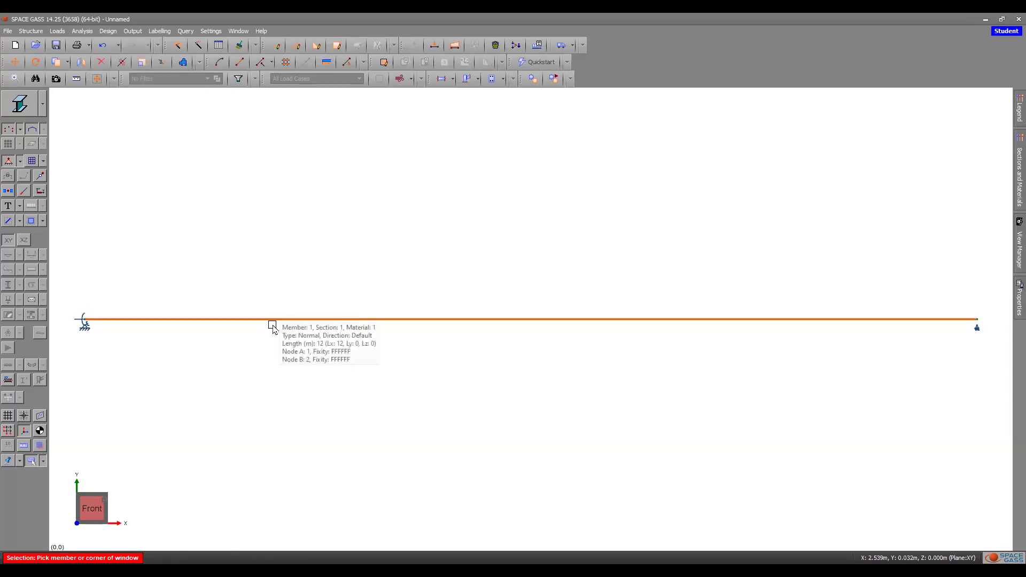
{"action": "mouse_move", "coordinate": [1018, 305]}
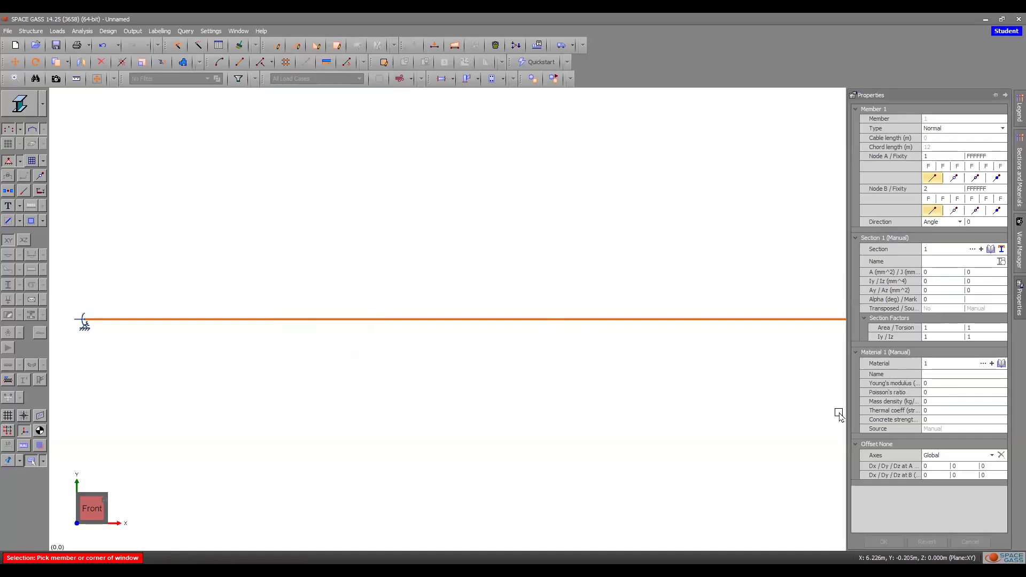
{"action": "left_click", "coordinate": [984, 364]}
{"action": "left_click", "coordinate": [983, 363]}
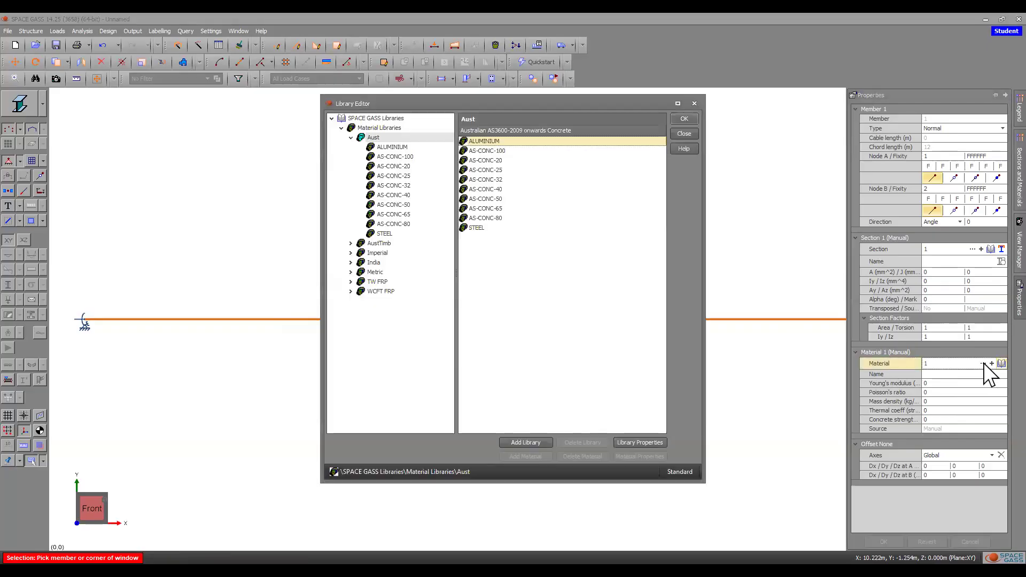
{"action": "left_click", "coordinate": [481, 229]}
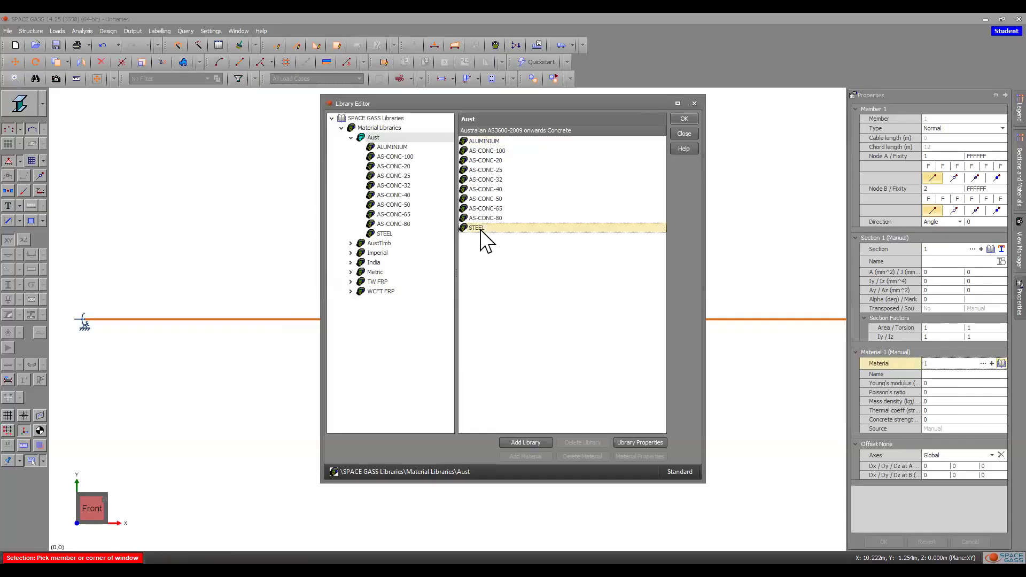
{"action": "double_click", "coordinate": [480, 229]}
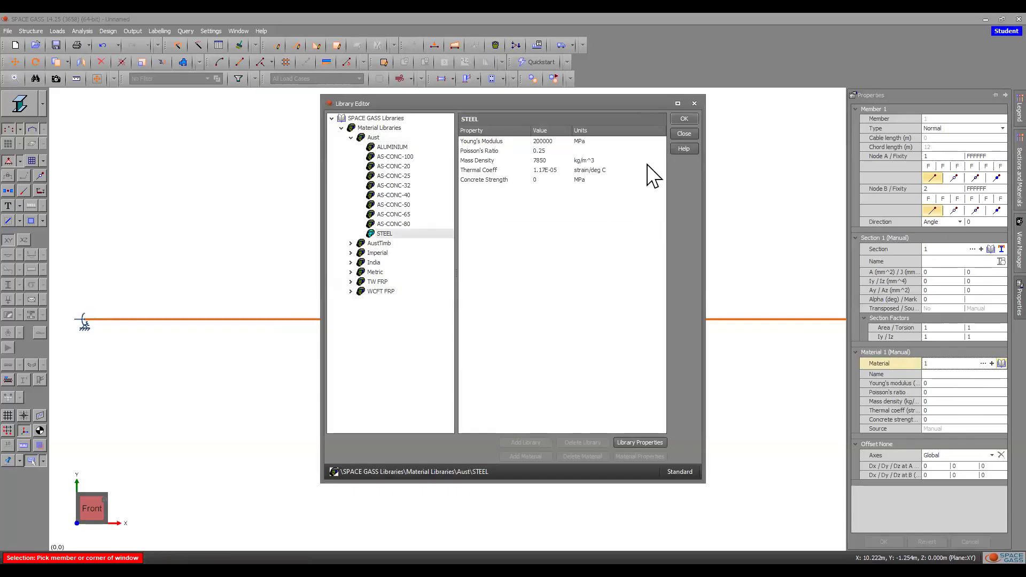
{"action": "left_click", "coordinate": [682, 117]}
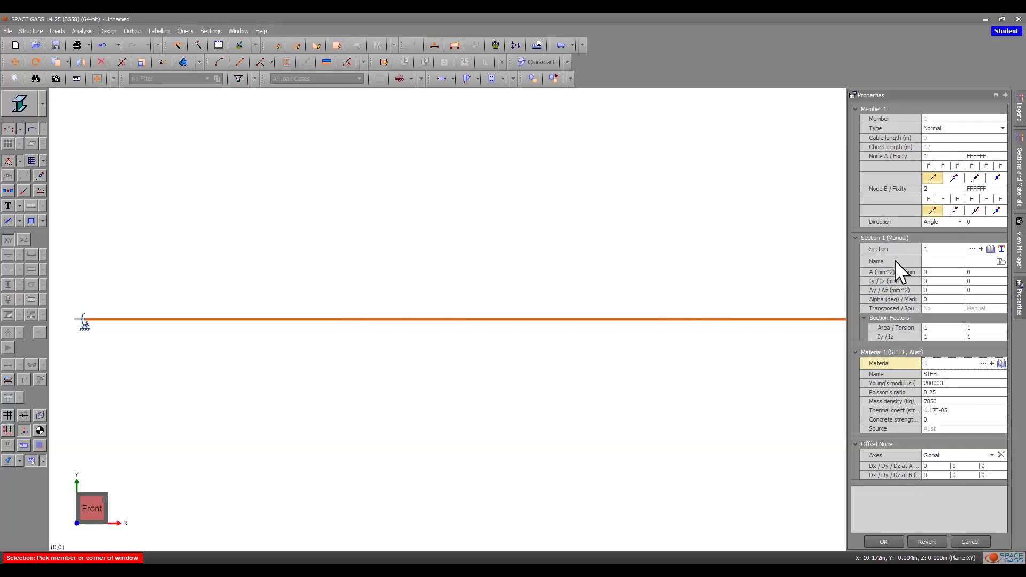
Step: Assign the 360 UB 44.7 section from the Aust300 universal beams to the member and apply the property changes
{"action": "left_click", "coordinate": [984, 250]}
{"action": "left_click", "coordinate": [991, 249]}
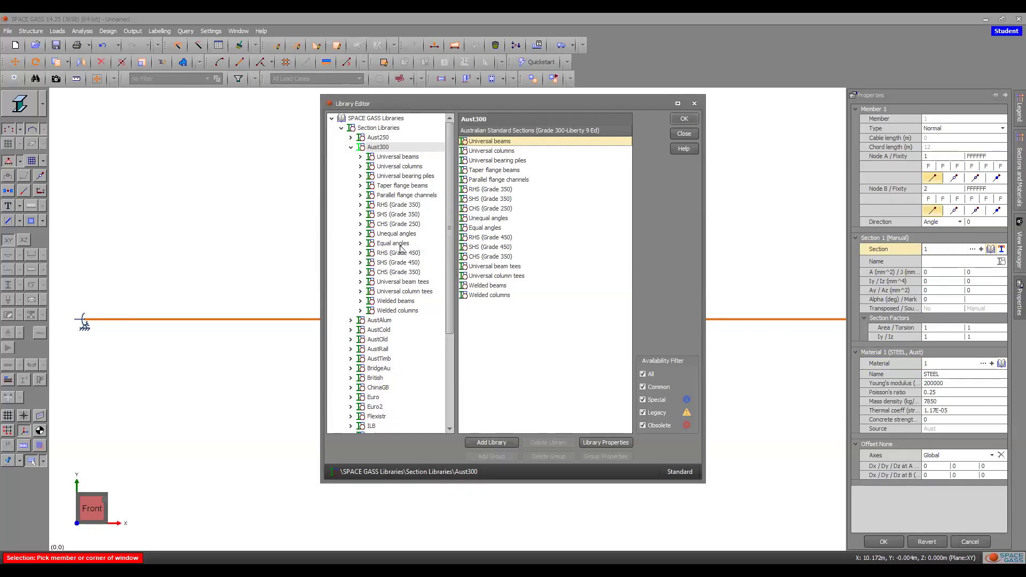
{"action": "left_click", "coordinate": [388, 158]}
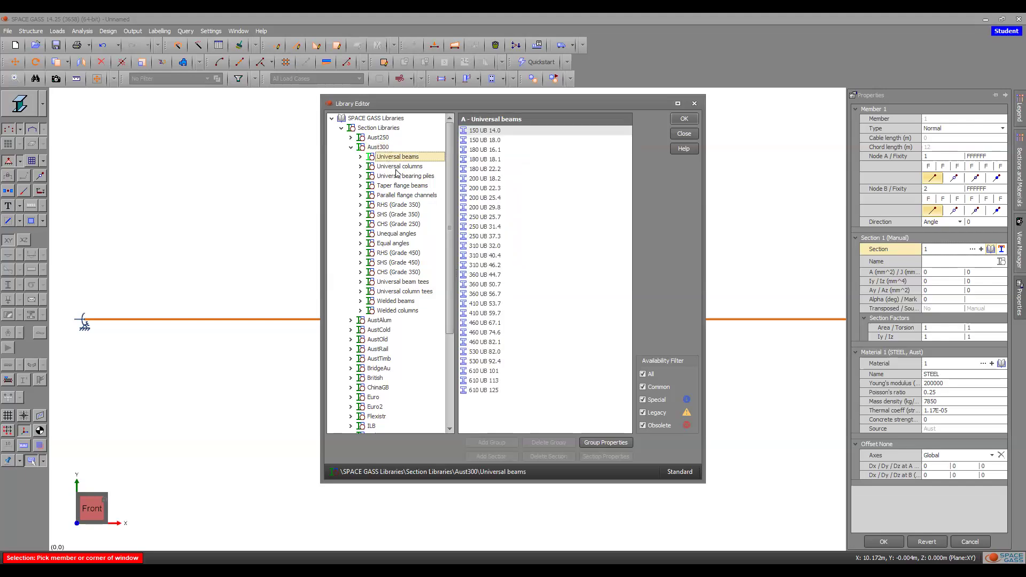
{"action": "left_click", "coordinate": [396, 168]}
{"action": "left_click", "coordinate": [396, 158]}
{"action": "left_click", "coordinate": [498, 275]}
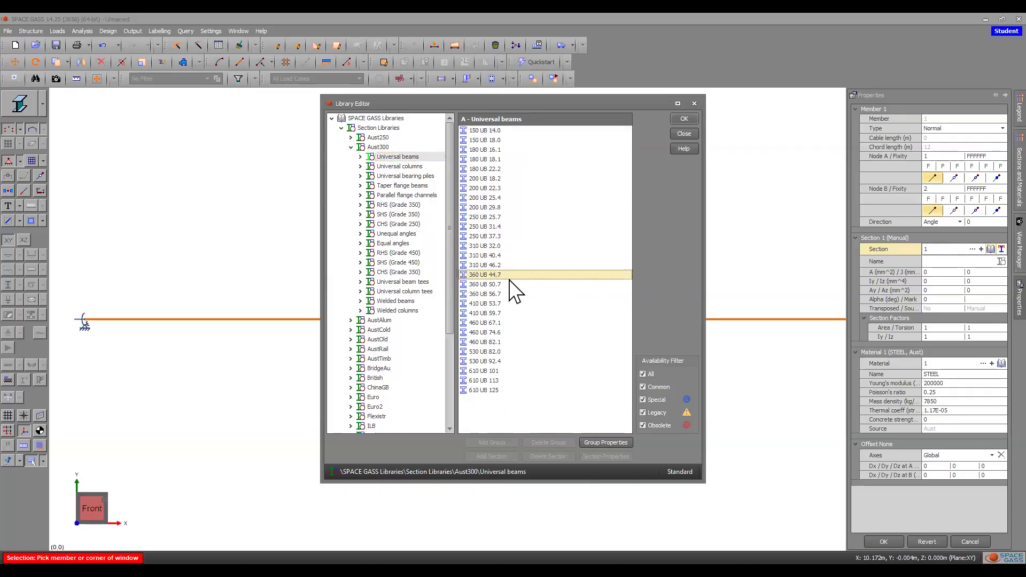
{"action": "left_click", "coordinate": [684, 118]}
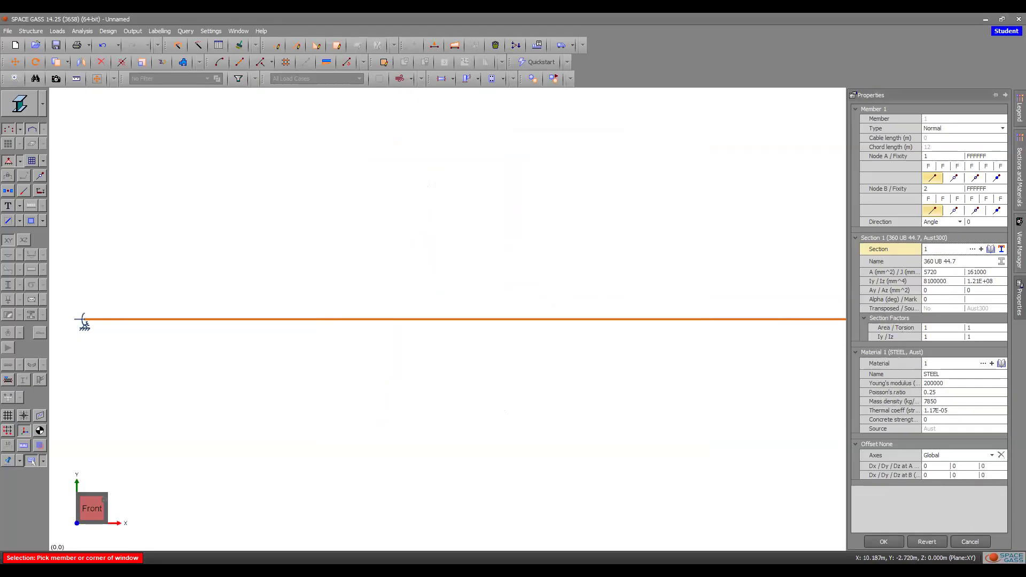
{"action": "left_click", "coordinate": [876, 539]}
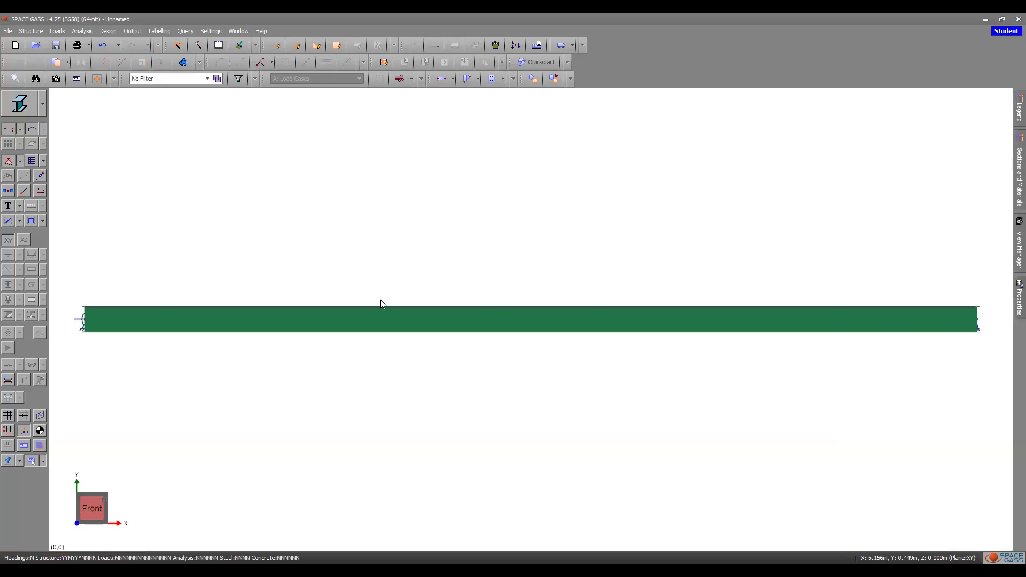
Step: Inspect the rendered I-section of the beam in 3D and return to the front view
{"action": "middle_click_drag", "start_coordinate": [909, 350], "coordinate": [754, 359]}
{"action": "scroll", "coordinate": [643, 308], "scroll_direction": "up", "scroll_amount": 1}
{"action": "scroll", "coordinate": [526, 321], "scroll_direction": "down", "scroll_amount": 3}
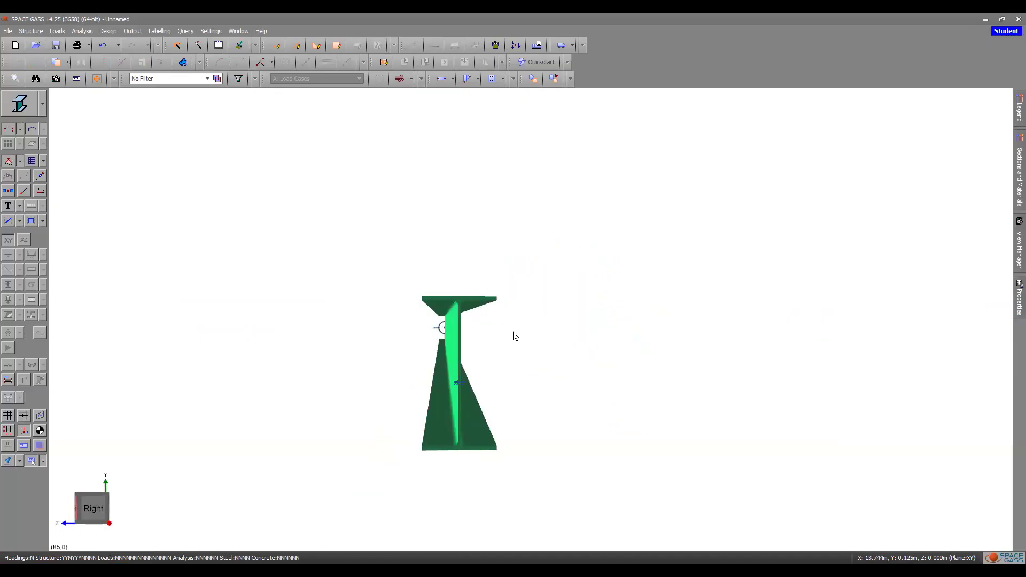
{"action": "middle_click_drag", "start_coordinate": [534, 353], "coordinate": [521, 355]}
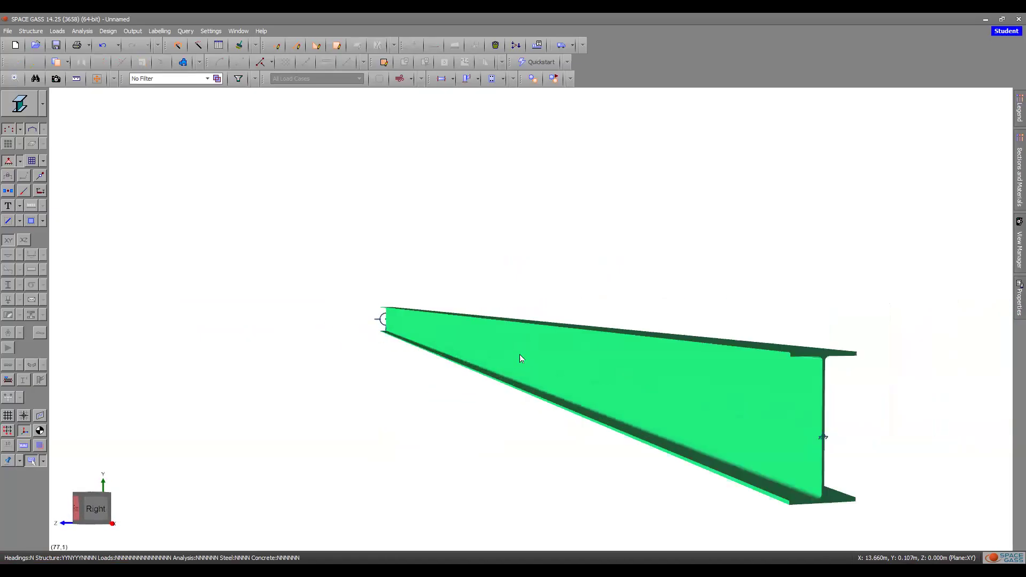
{"action": "left_click", "coordinate": [75, 511]}
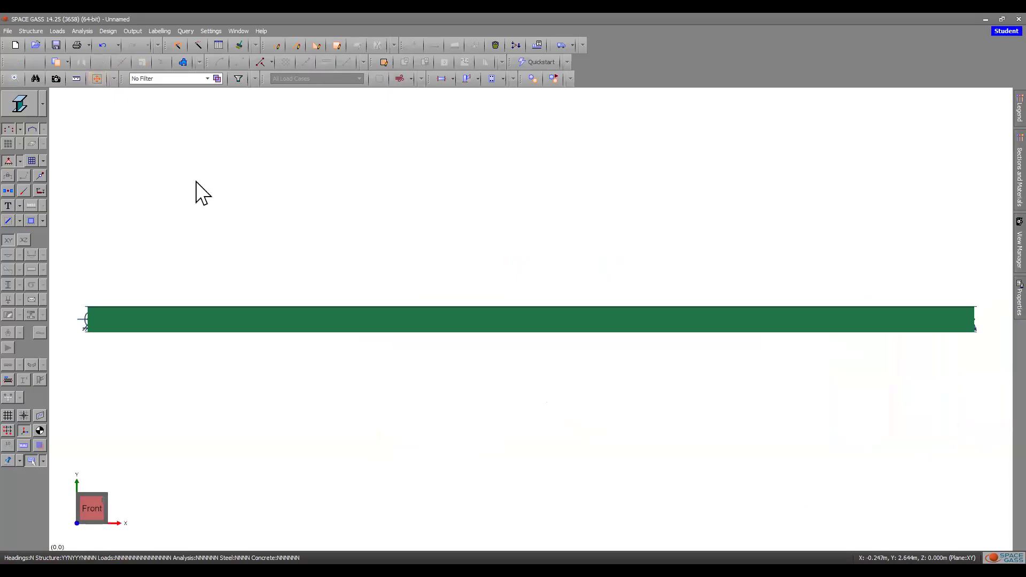
Step: Show the beam in outlined mode, examine it in 3D and restore the front view
{"action": "left_click", "coordinate": [42, 104]}
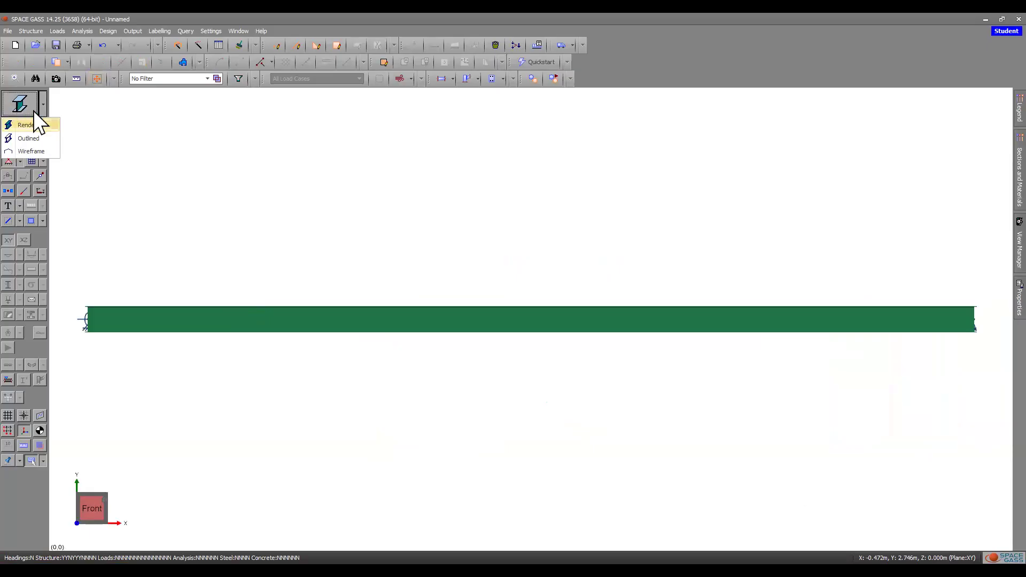
{"action": "left_click", "coordinate": [28, 107]}
{"action": "left_click", "coordinate": [29, 107]}
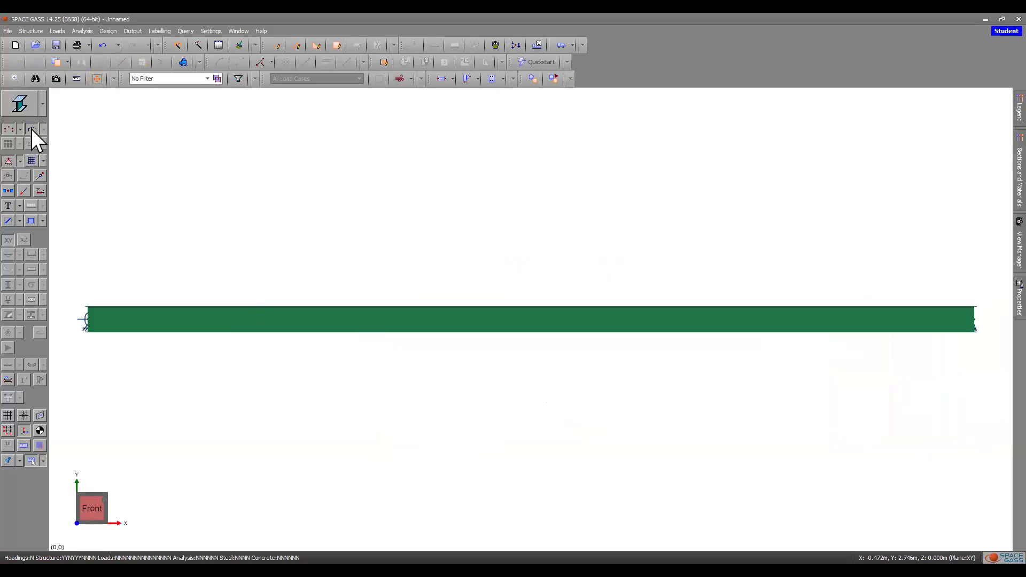
{"action": "left_click", "coordinate": [35, 137]}
{"action": "middle_click_drag", "start_coordinate": [683, 401], "coordinate": [390, 454]}
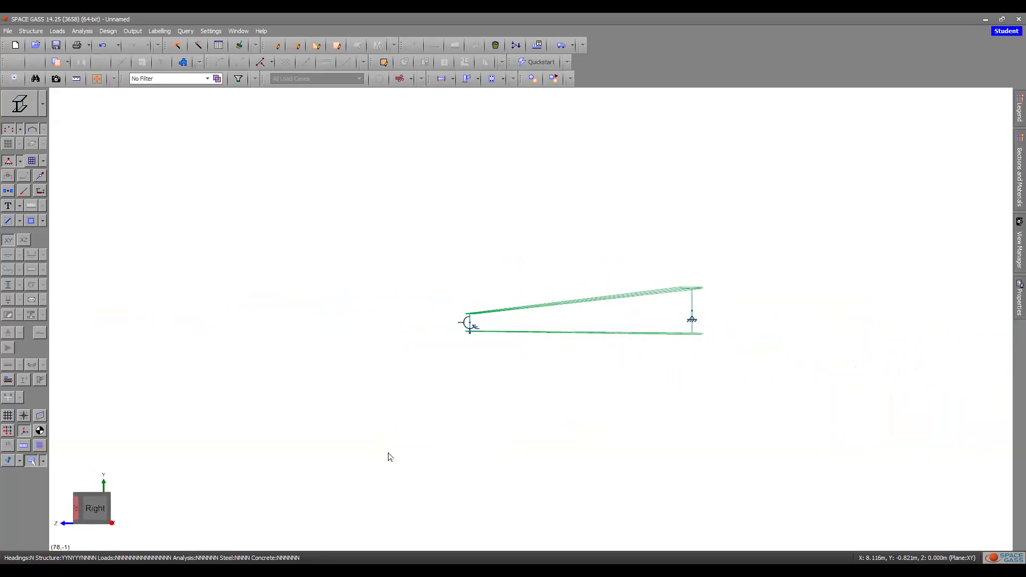
{"action": "left_click", "coordinate": [78, 515]}
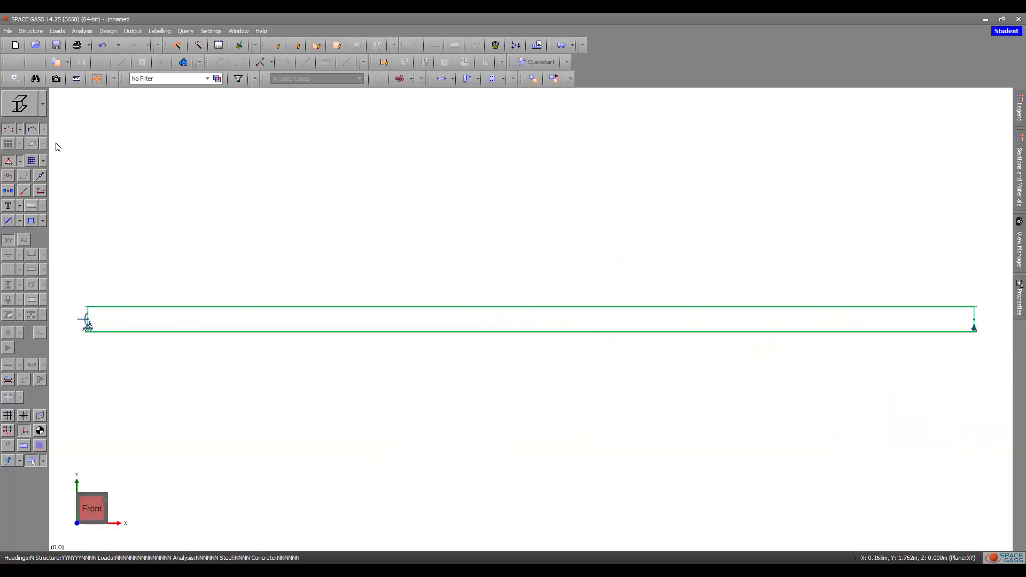
Step: View the beam as a wireframe and return the display to rendered mode
{"action": "left_click", "coordinate": [42, 110]}
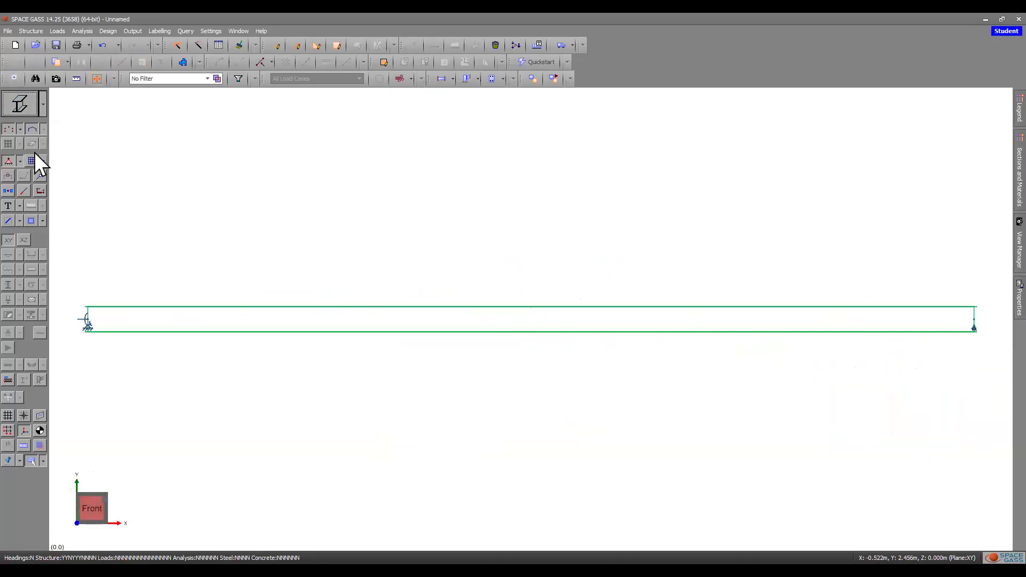
{"action": "left_click", "coordinate": [34, 152]}
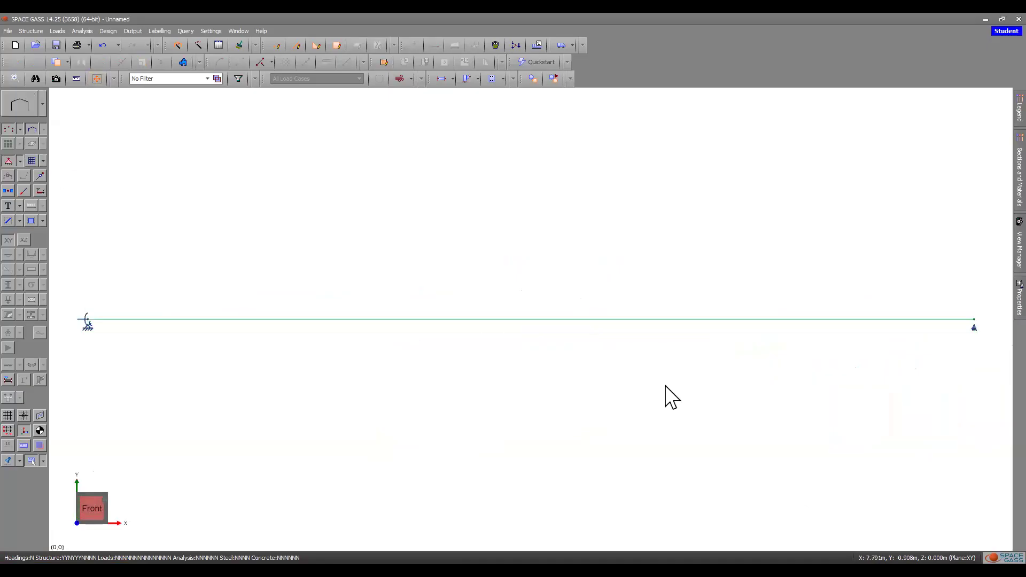
{"action": "left_click", "coordinate": [42, 104]}
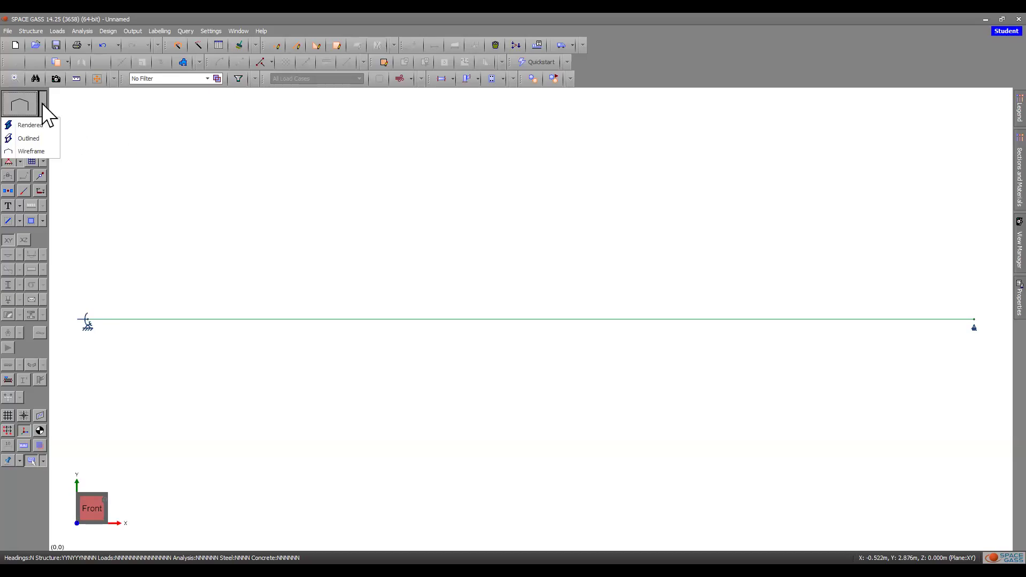
{"action": "left_click", "coordinate": [32, 126]}
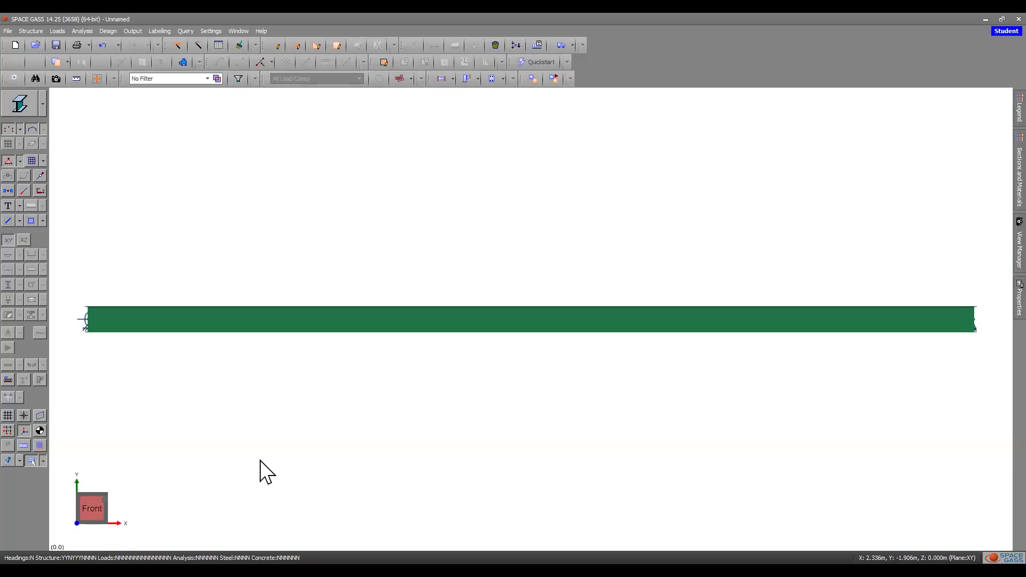
Step: Check the dead and live loads on the beam diagram in PowerPoint and return to SPACE GASS
{"action": "left_click", "coordinate": [180, 44]}
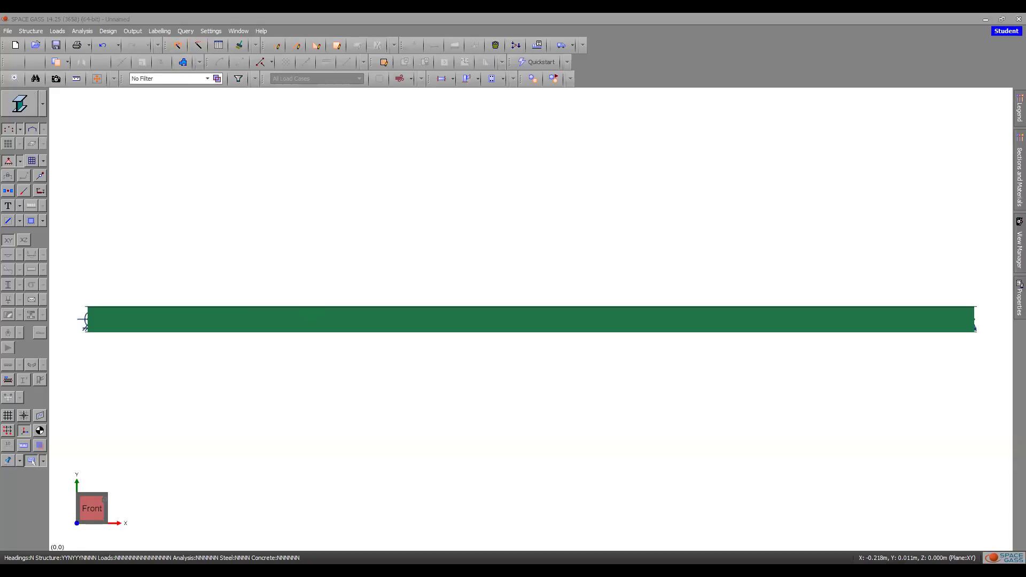
{"action": "key", "text": "alt+Tab"}
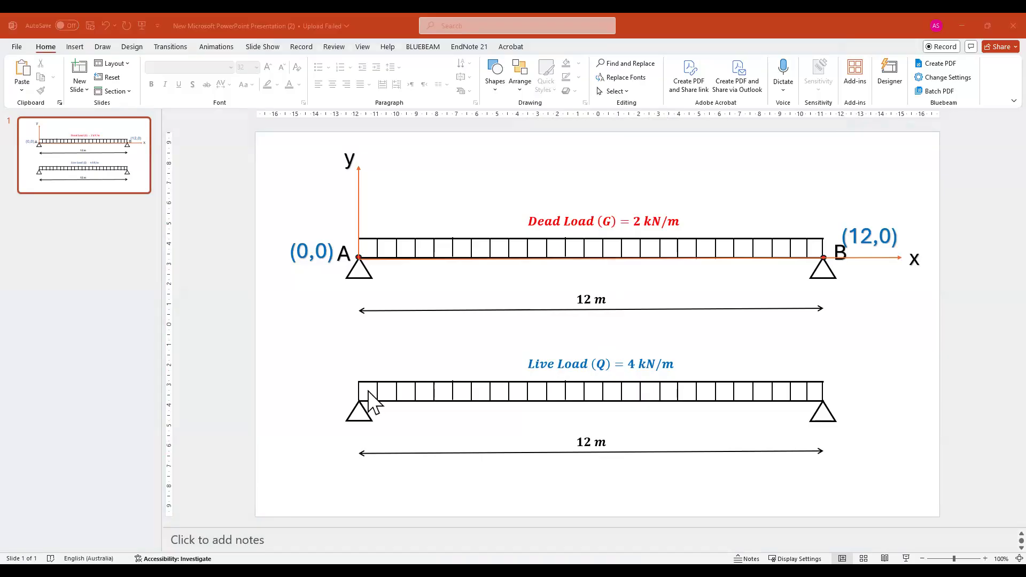
{"action": "key", "text": "alt+Tab"}
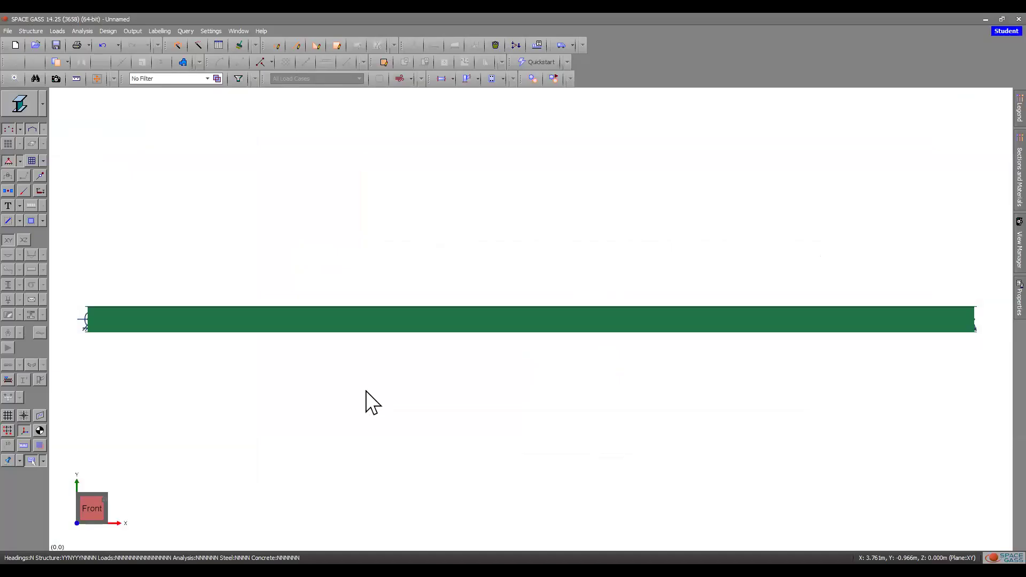
{"action": "left_click", "coordinate": [30, 30]}
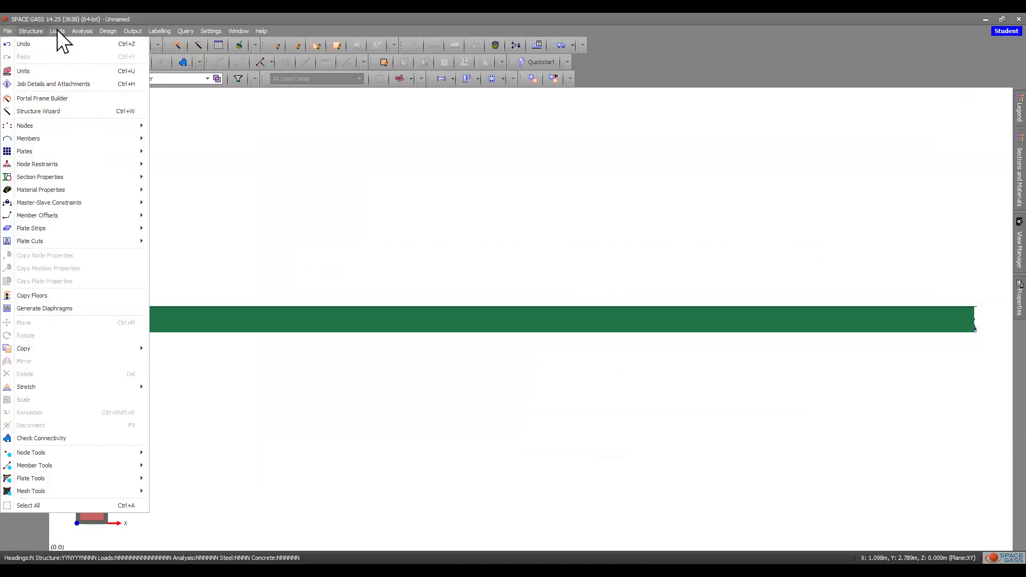
{"action": "left_click", "coordinate": [56, 30]}
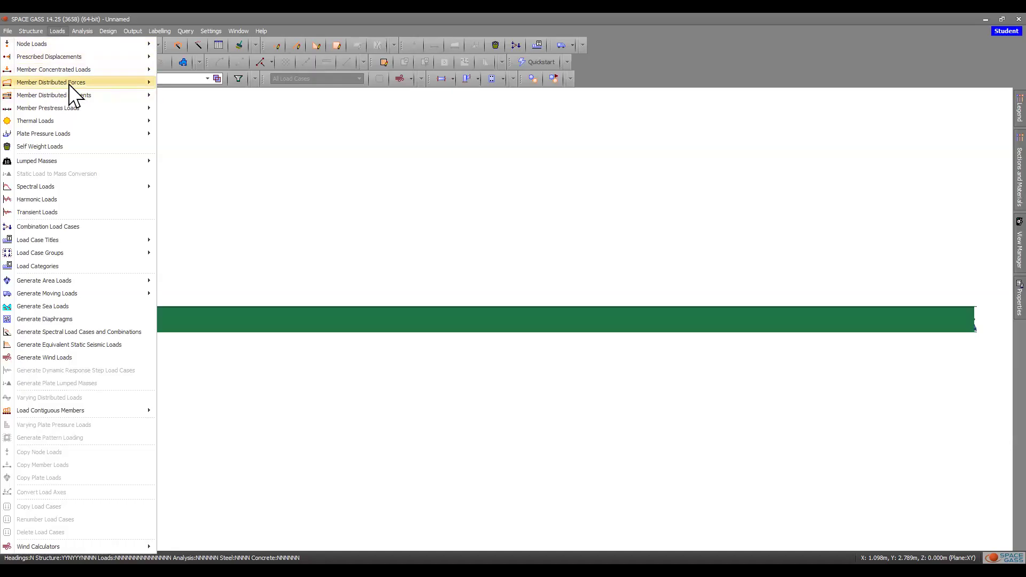
{"action": "mouse_move", "coordinate": [69, 84]}
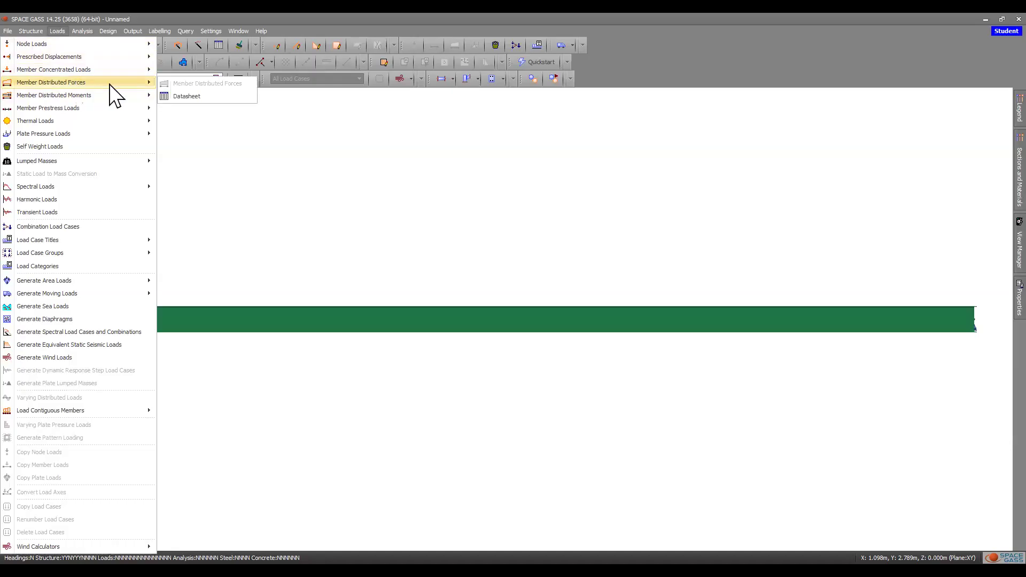
{"action": "left_click", "coordinate": [199, 98]}
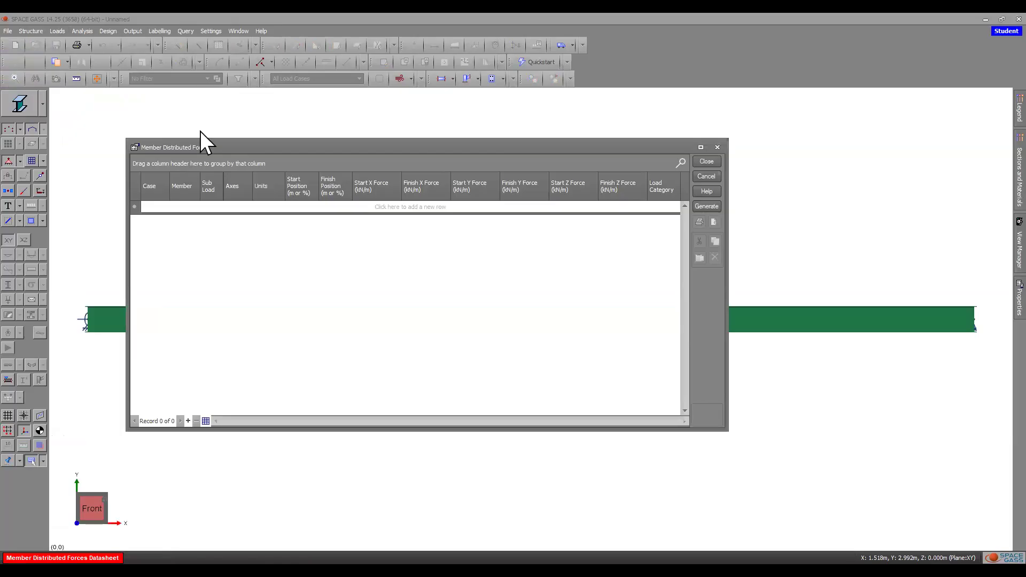
{"action": "left_click", "coordinate": [296, 208]}
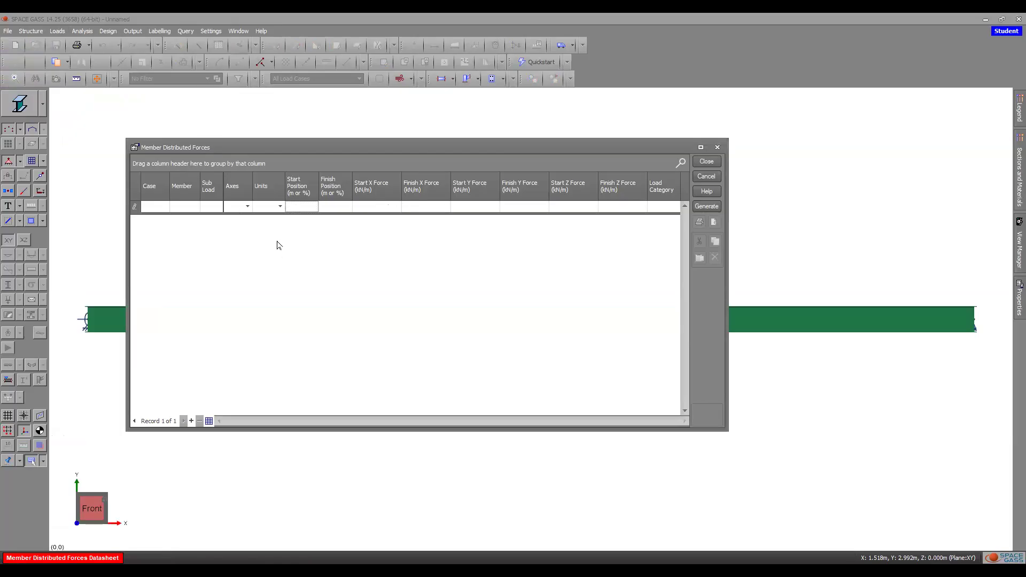
{"action": "left_click", "coordinate": [719, 147]}
Step: Open the member distributed forces datasheet for the beam with load case 1, applying loads to the selected members individually
{"action": "left_click", "coordinate": [476, 320]}
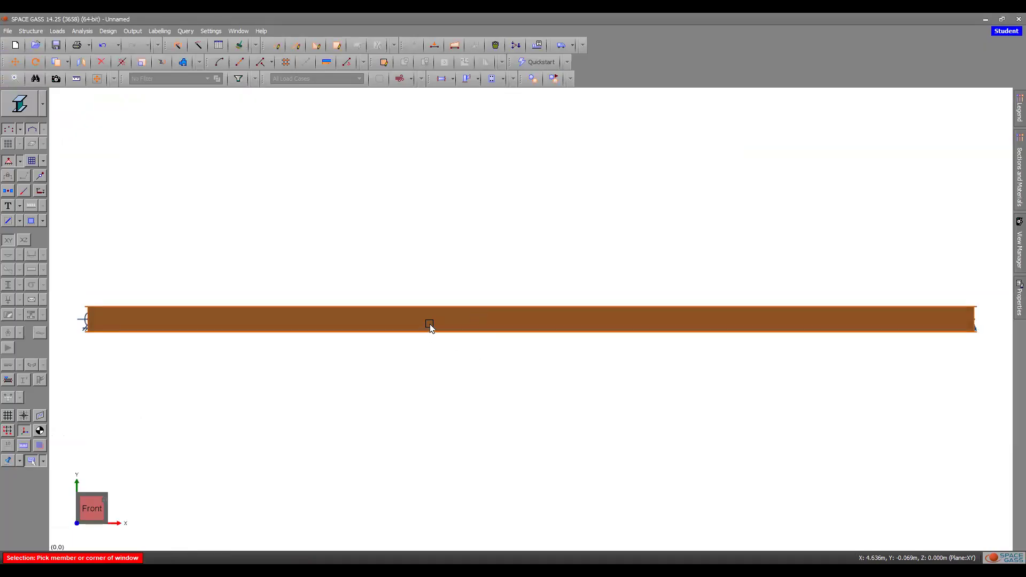
{"action": "mouse_move", "coordinate": [430, 324]}
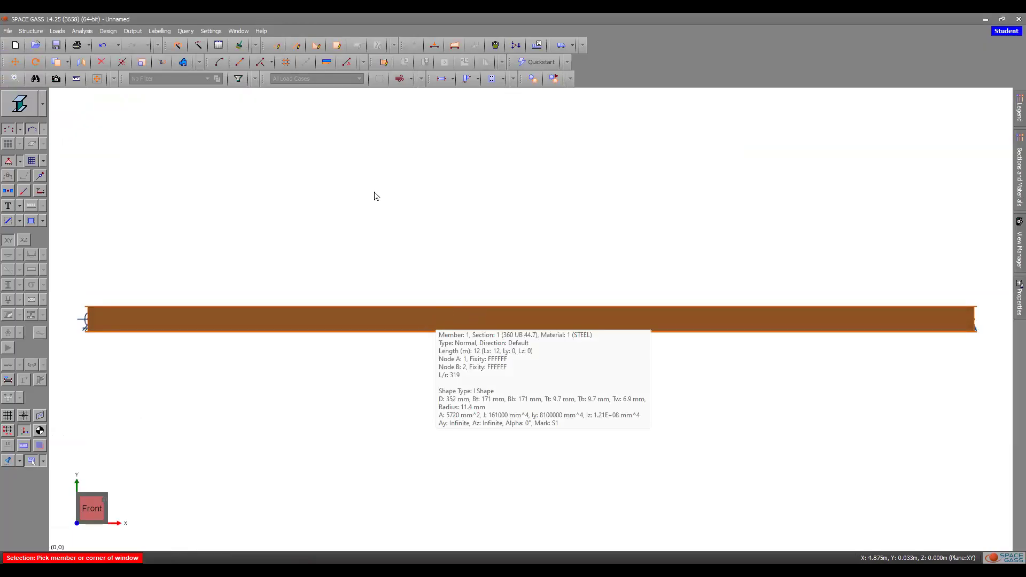
{"action": "left_click", "coordinate": [62, 33]}
{"action": "mouse_move", "coordinate": [80, 84]}
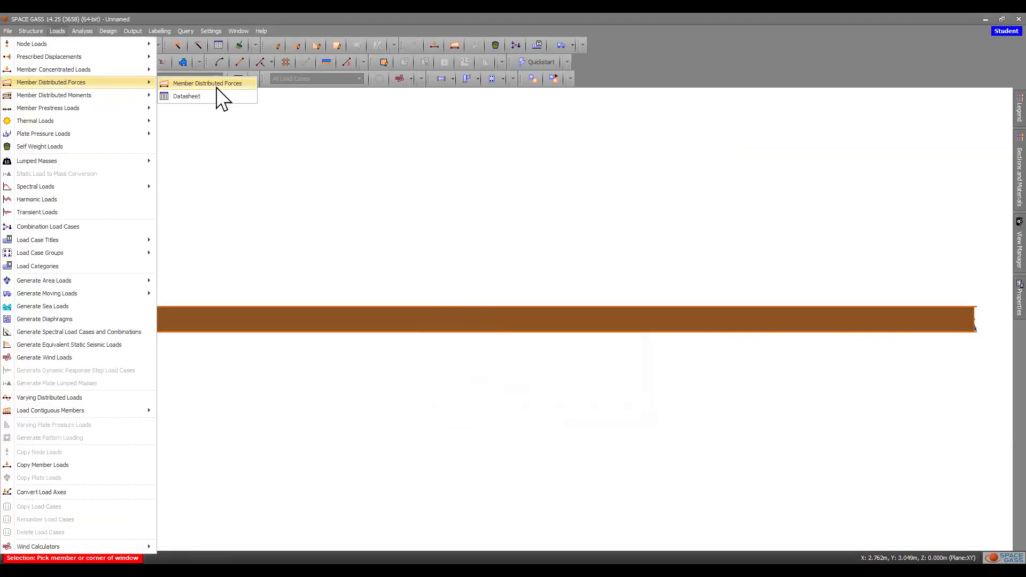
{"action": "left_click", "coordinate": [218, 97]}
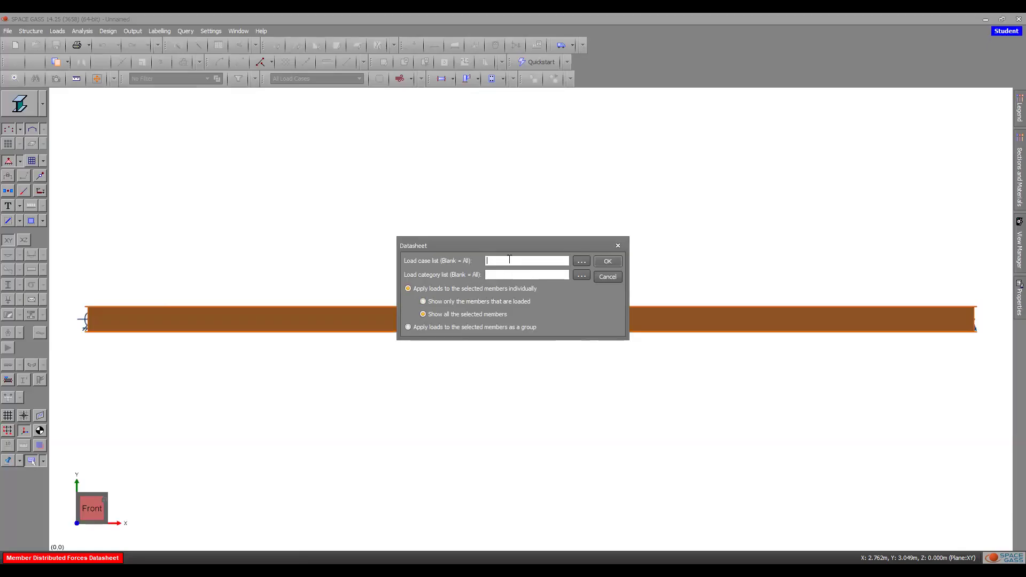
{"action": "type", "text": "1"}
{"action": "left_click", "coordinate": [607, 261]}
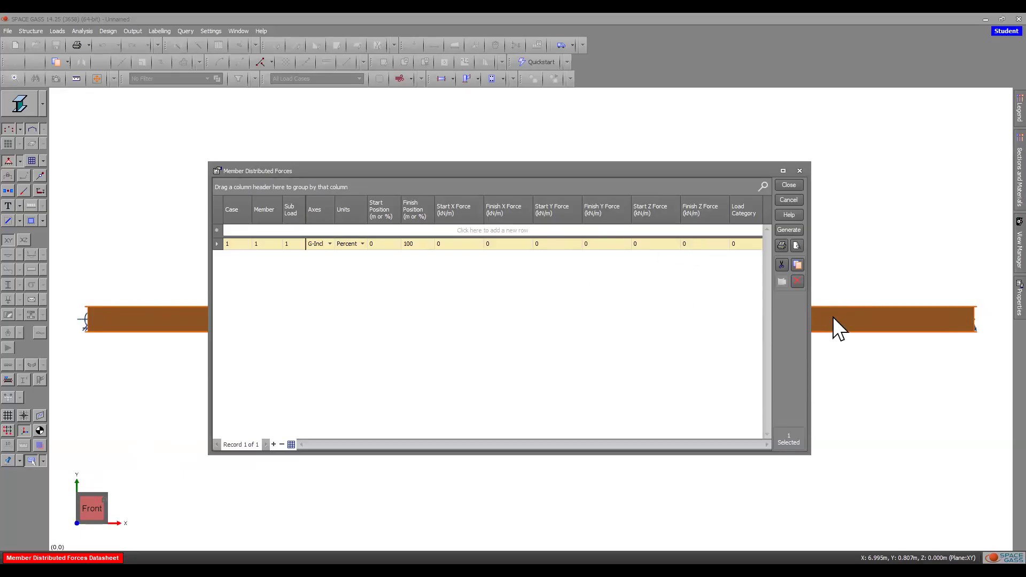
Step: Apply a uniform Y force of -2 kN/m to the beam in load case 1 and save it under load category 1, Datasheet loads
{"action": "left_click", "coordinate": [560, 244]}
{"action": "type", "text": "-2"}
{"action": "key", "text": "Return"}
{"action": "left_click", "coordinate": [497, 231]}
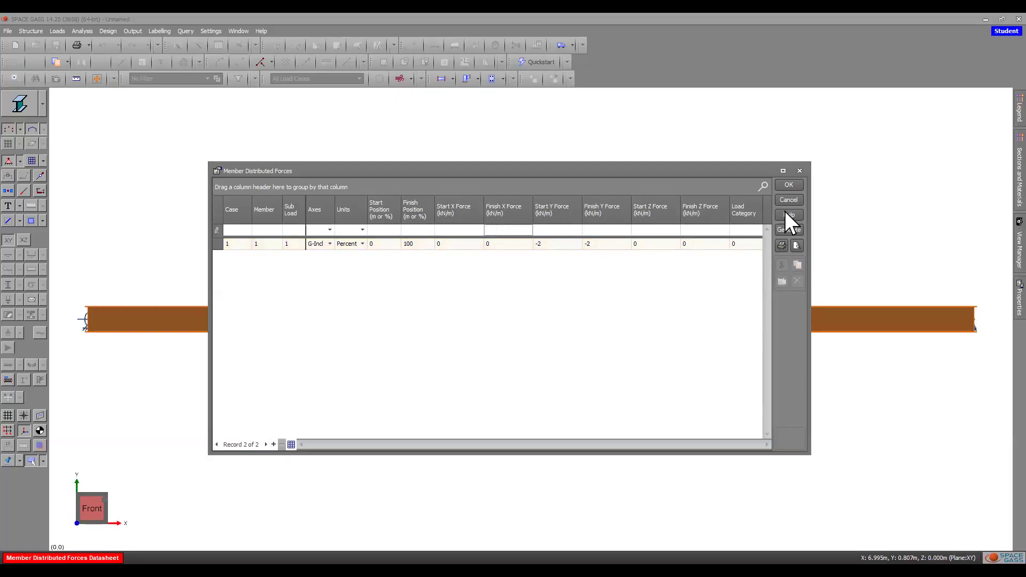
{"action": "left_click", "coordinate": [799, 182]}
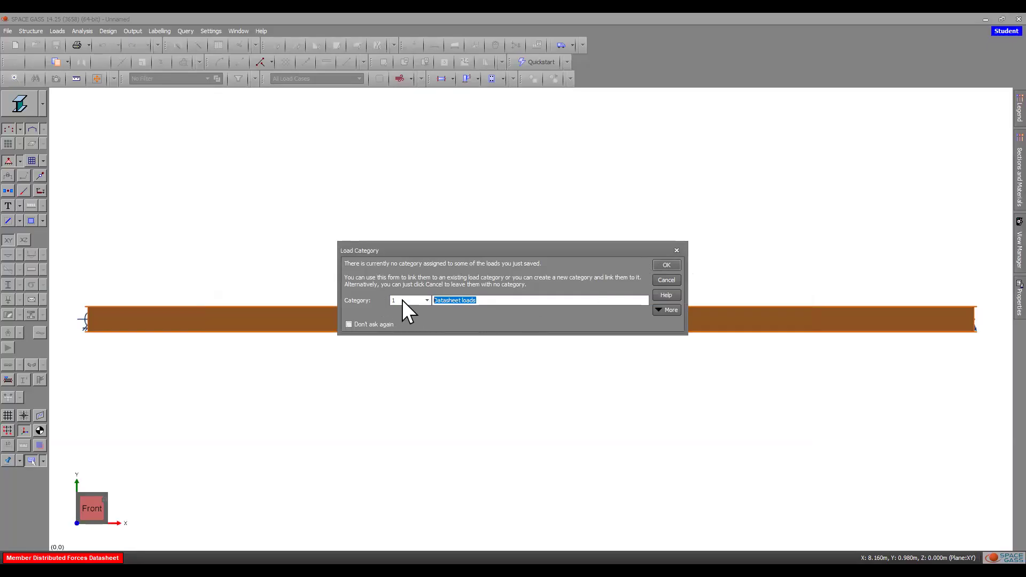
{"action": "left_click", "coordinate": [668, 263]}
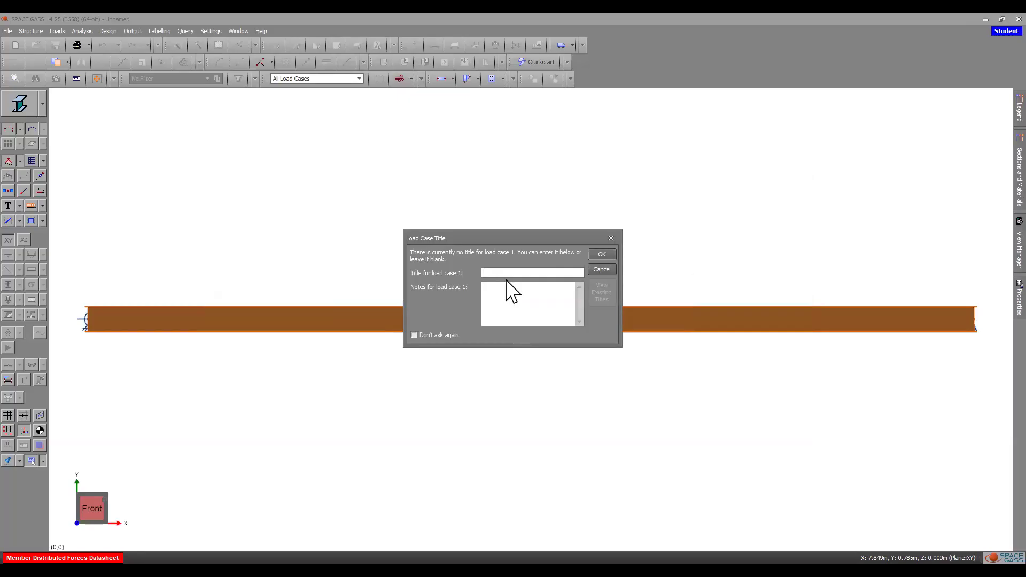
Step: Title load case 1 as G and enter Dead Load as its note
{"action": "type", "text": "Dead Load G]"}
{"action": "key", "text": "Left"}
{"action": "key", "text": "Left"}
{"action": "type", "text": "["}
{"action": "key", "text": "ctrl+a"}
{"action": "type", "text": "Gad Load"}
{"action": "left_click", "coordinate": [604, 254]}
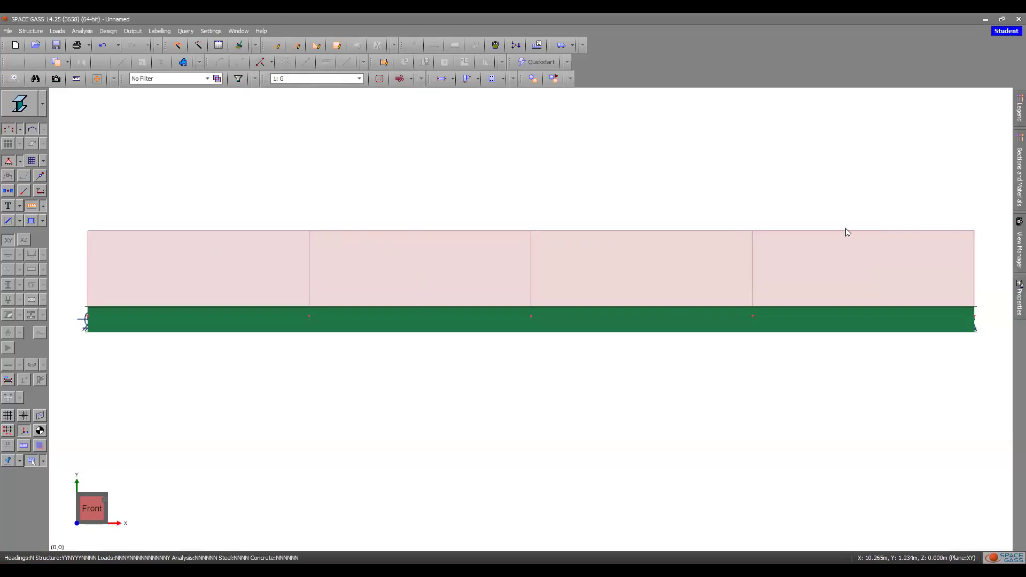
Step: Turn on diagram annotation for the load values and display the beam as a wireframe
{"action": "left_click", "coordinate": [159, 30]}
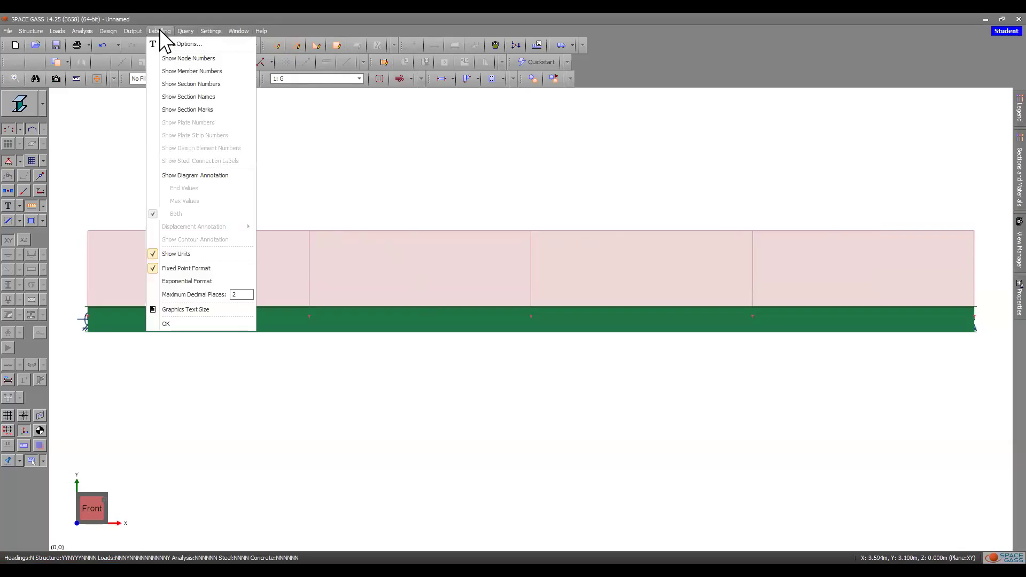
{"action": "left_click", "coordinate": [233, 177]}
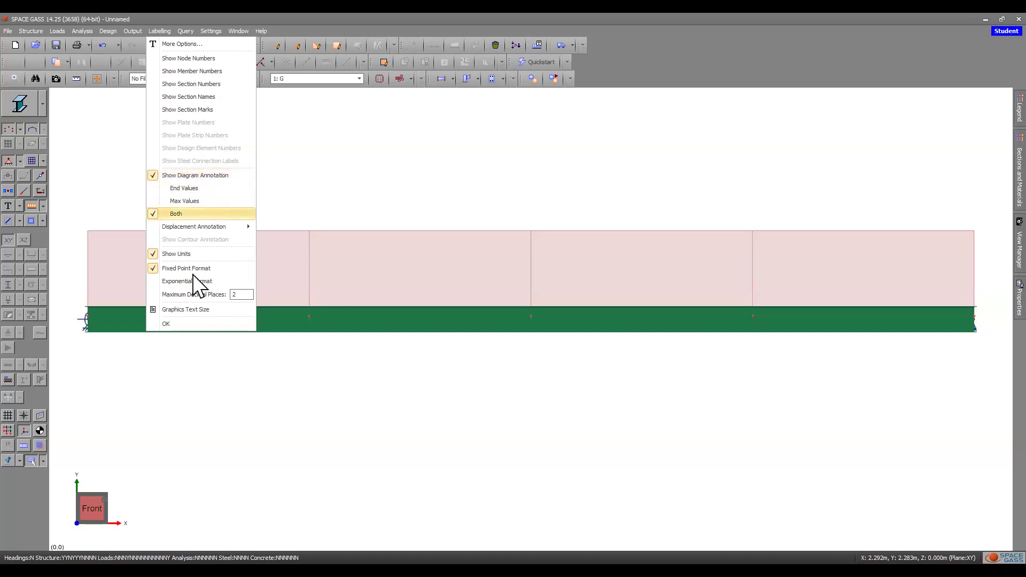
{"action": "left_click", "coordinate": [166, 324]}
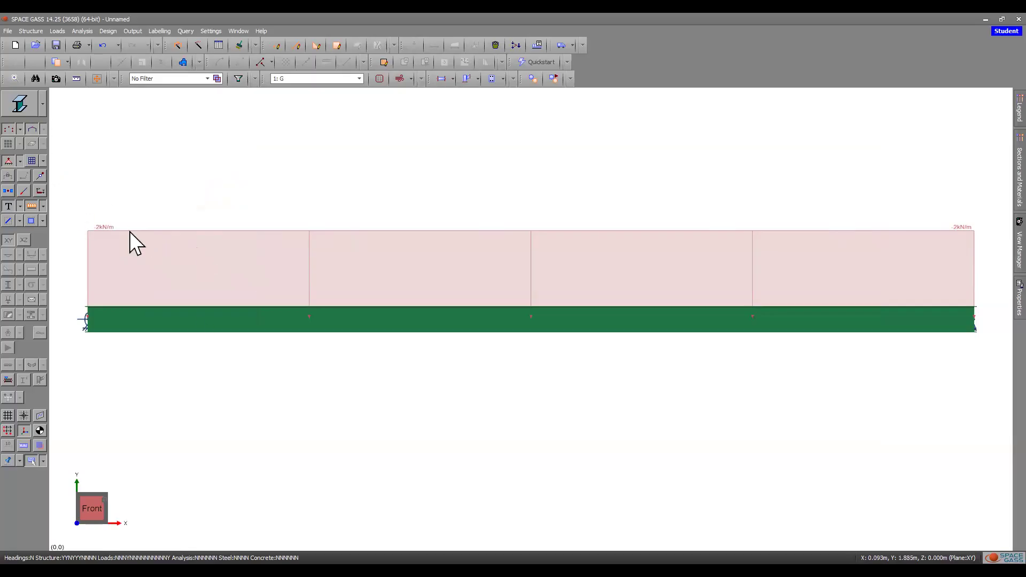
{"action": "left_click", "coordinate": [41, 102]}
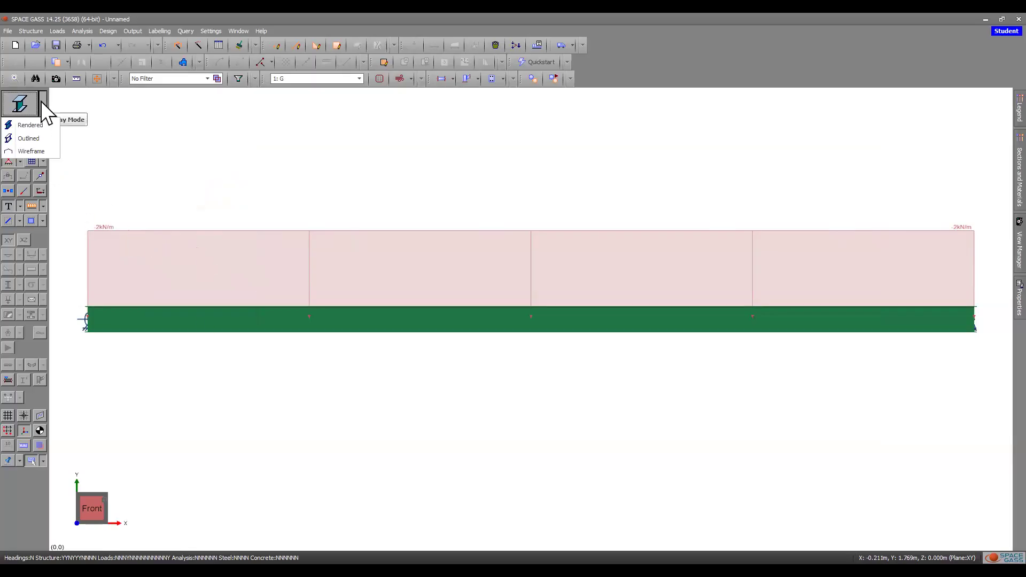
{"action": "left_click", "coordinate": [37, 151]}
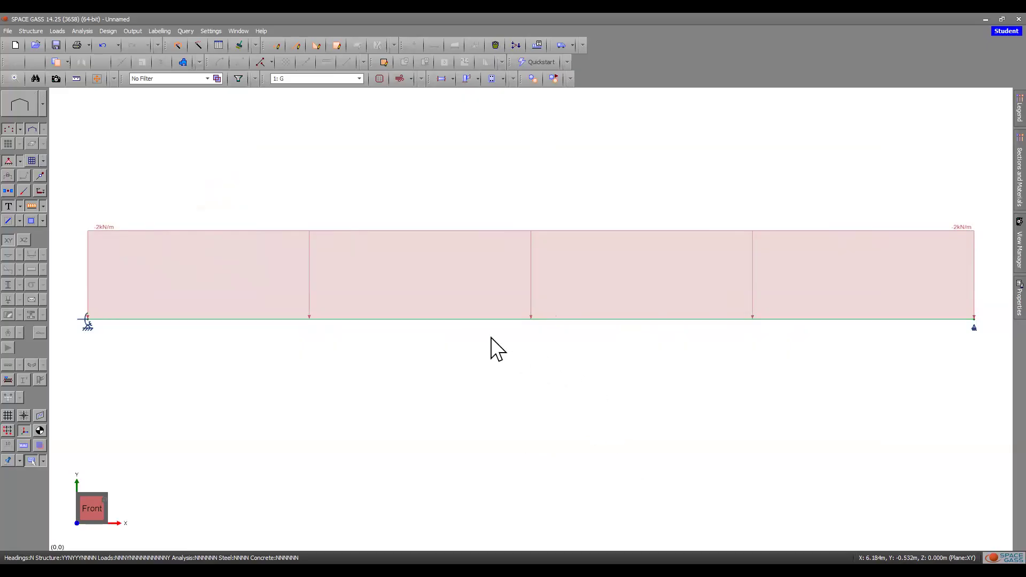
Step: Select the beam and open its member distributed forces datasheet for load case 2
{"action": "left_click", "coordinate": [481, 326]}
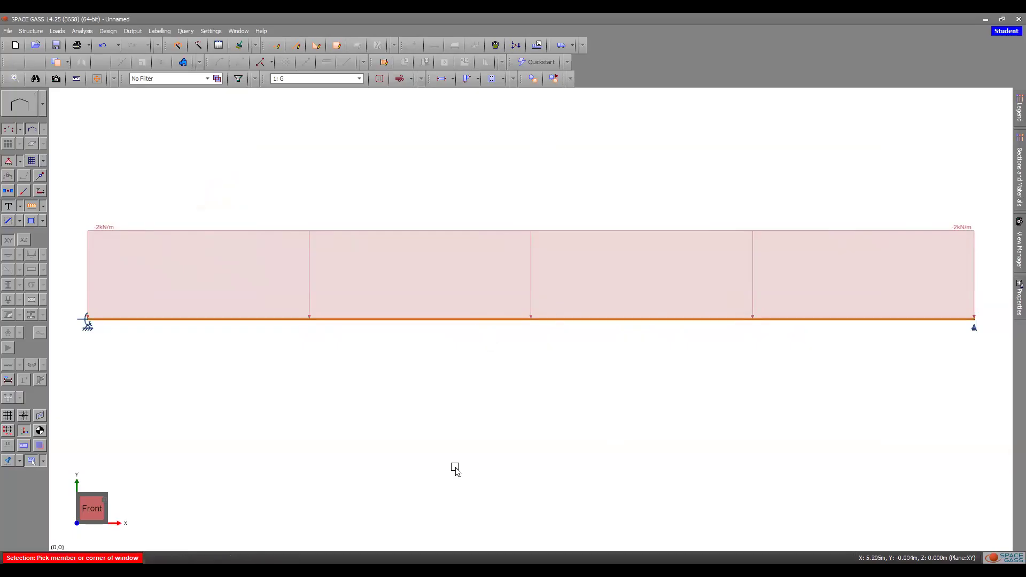
{"action": "left_click", "coordinate": [59, 32]}
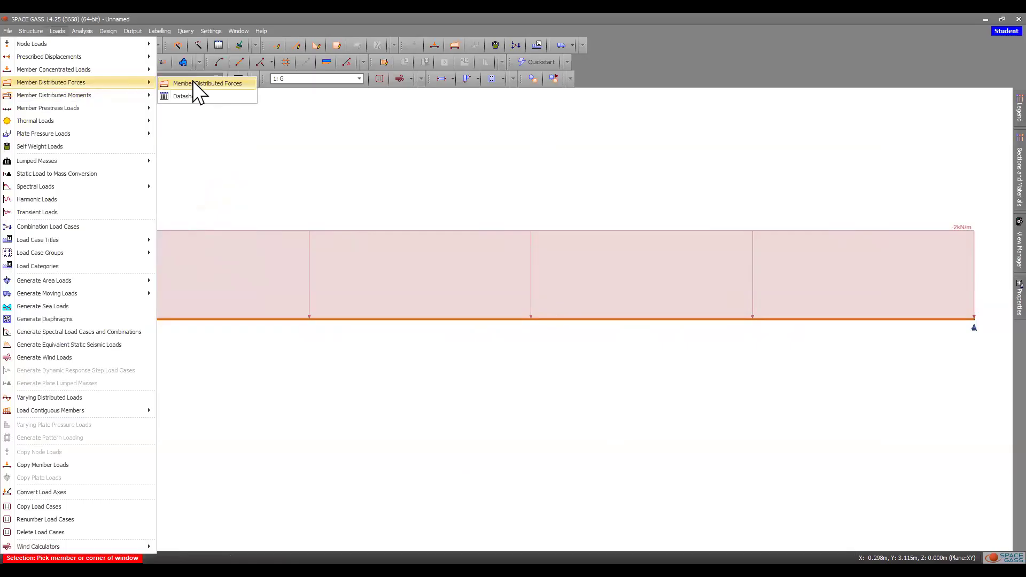
{"action": "left_click", "coordinate": [184, 96]}
{"action": "type", "text": "2"}
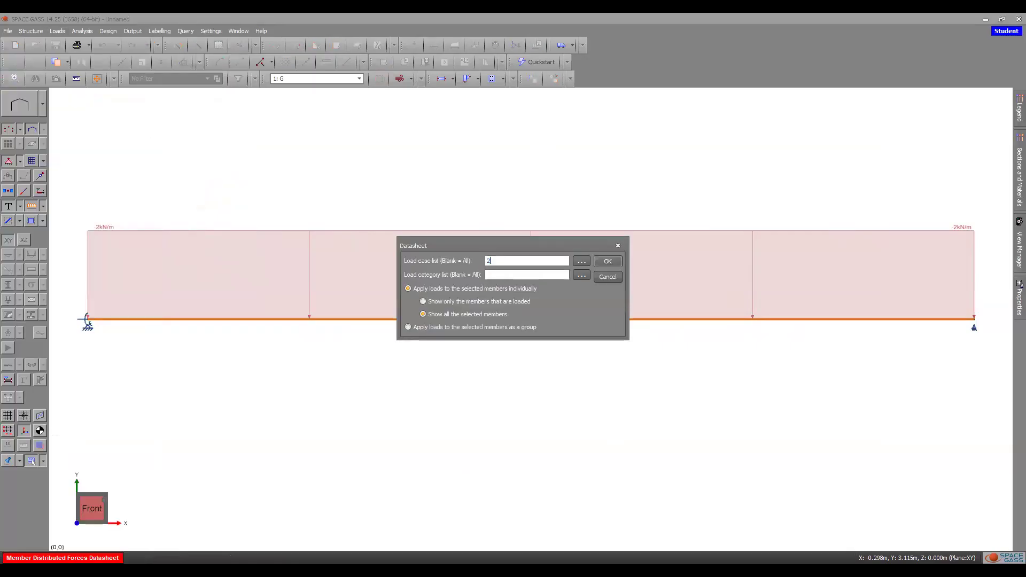
{"action": "left_click", "coordinate": [608, 262]}
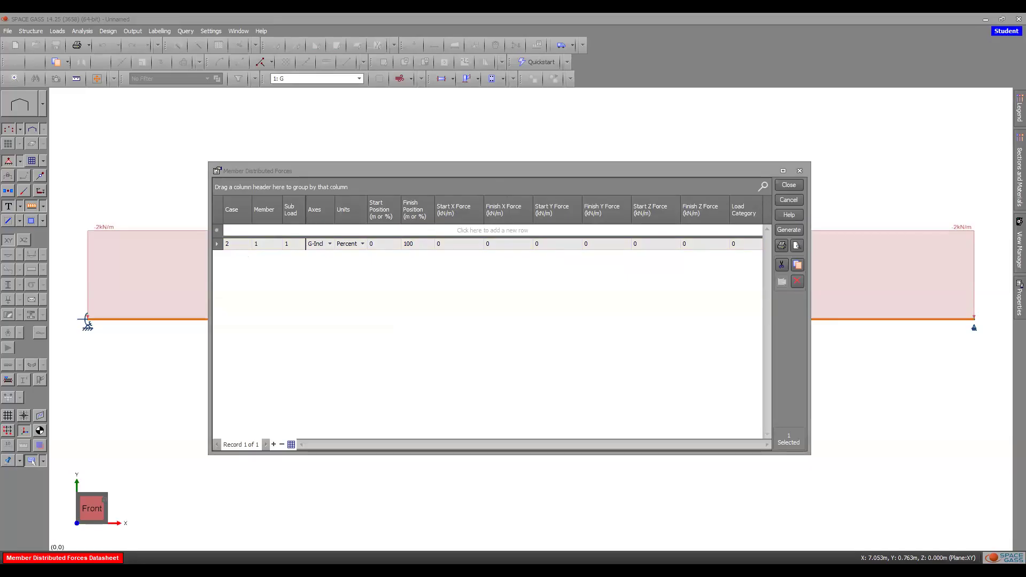
Step: Check the live load on the beam diagram in PowerPoint and return to SPACE GASS
{"action": "key", "text": "alt+Tab"}
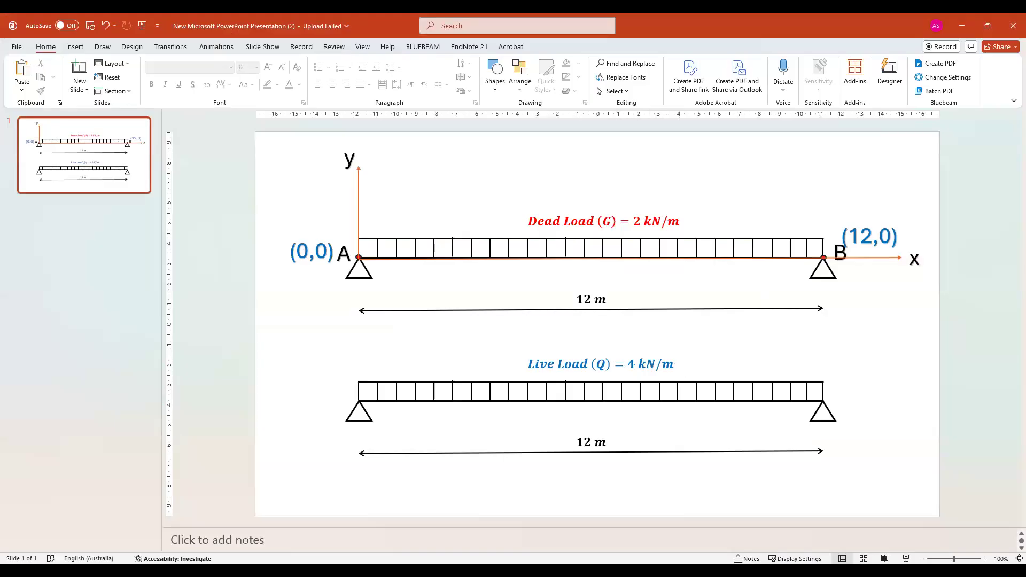
{"action": "key", "text": "alt+Tab"}
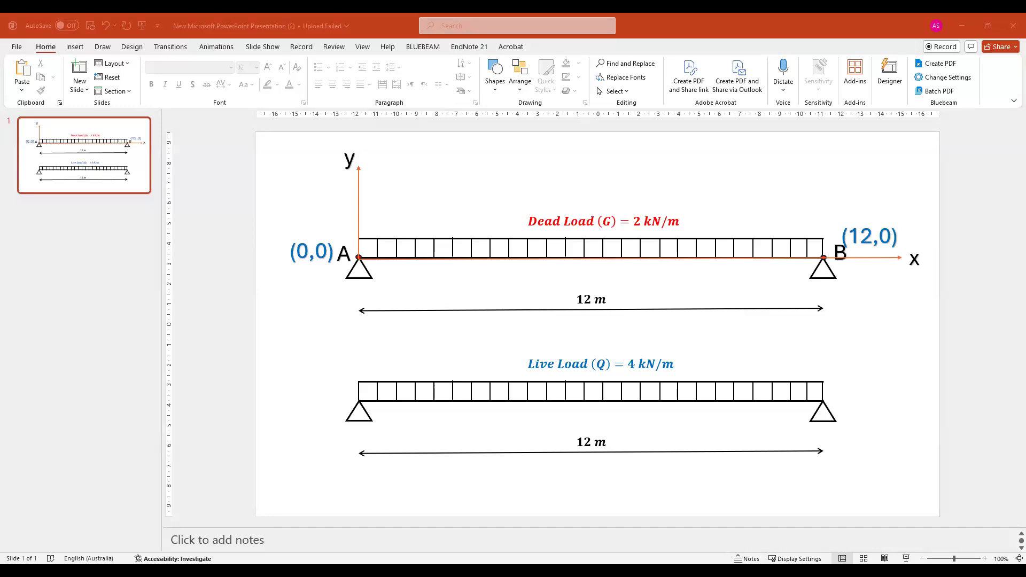
{"action": "key", "text": "alt+Tab"}
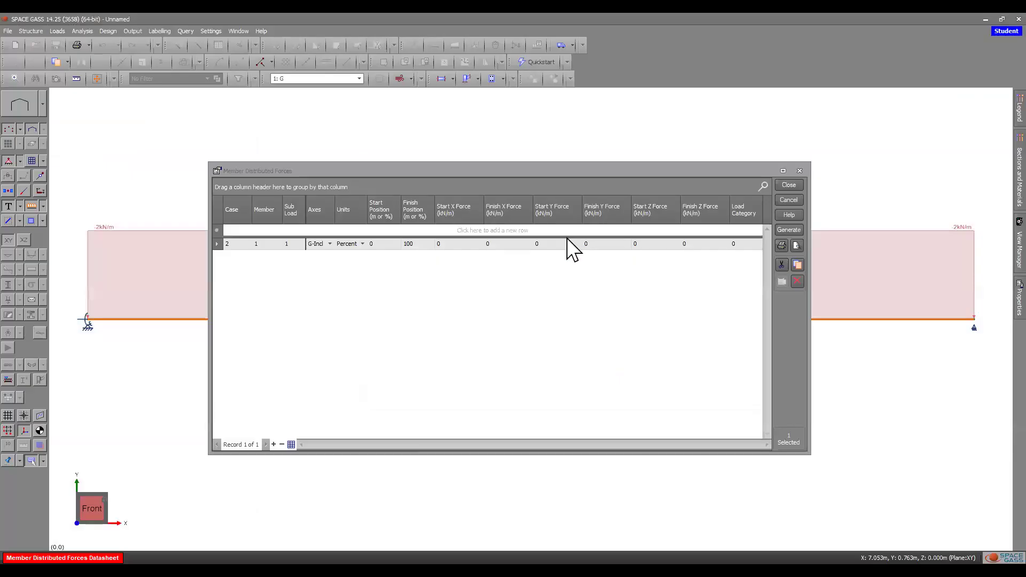
{"action": "left_click", "coordinate": [567, 235]}
{"action": "type", "text": "4"}
{"action": "key", "text": "BackSpace"}
{"action": "type", "text": "0"}
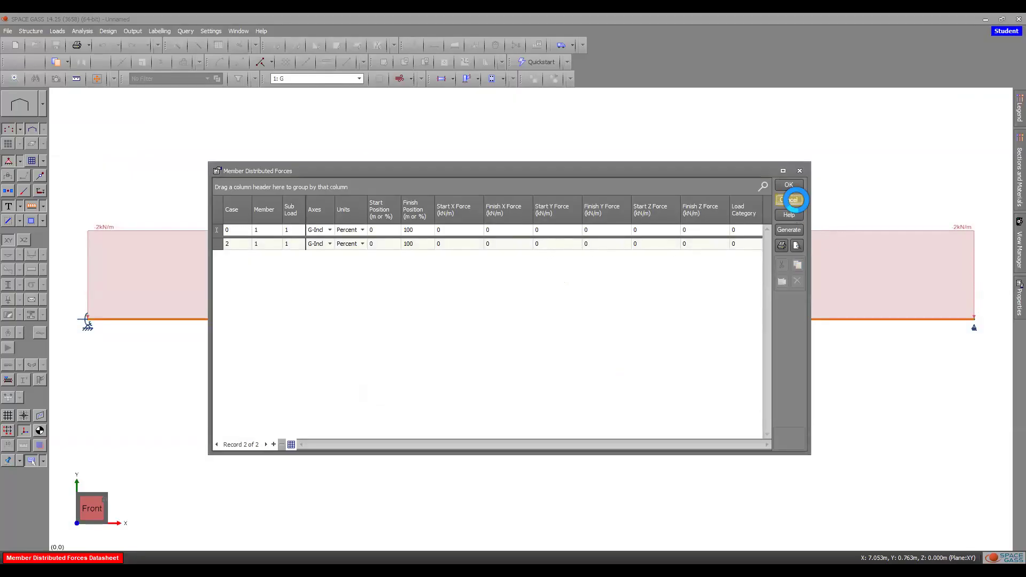
{"action": "left_click", "coordinate": [795, 199]}
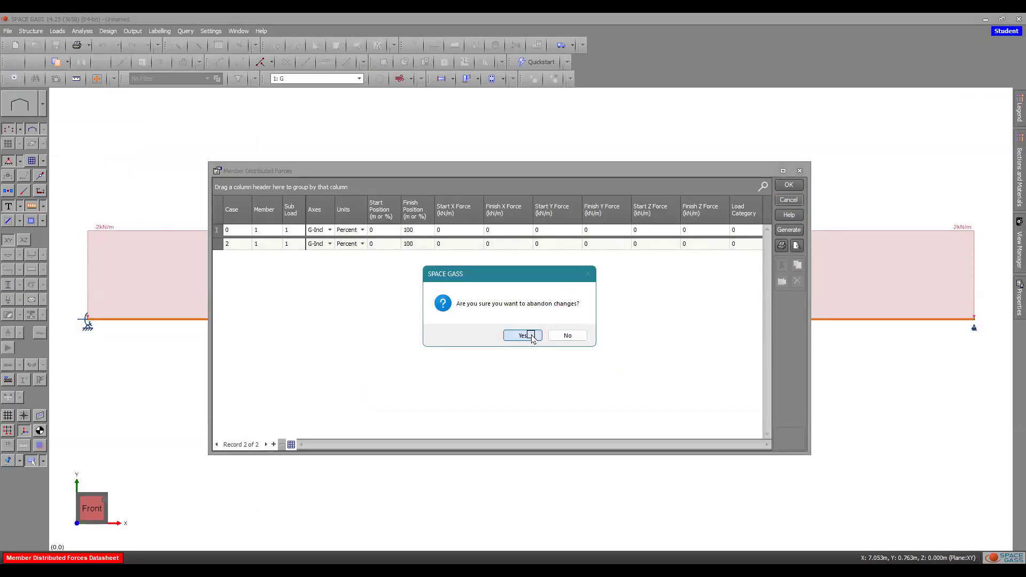
{"action": "left_click", "coordinate": [532, 335]}
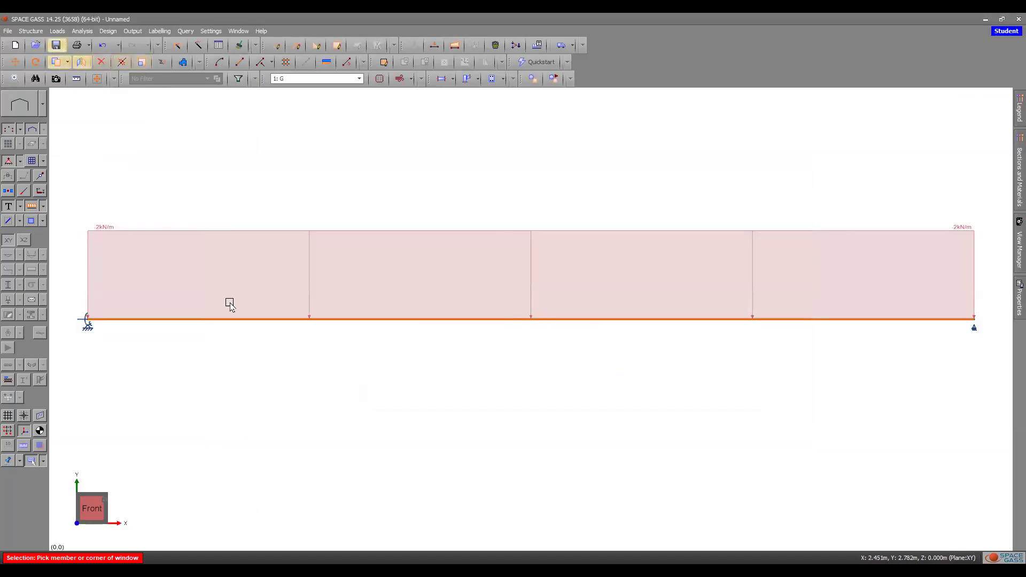
Step: Apply a uniform Y force of -4 kN/m to the selected beam in load case 2 through the member distributed forces datasheet
{"action": "left_click", "coordinate": [54, 30]}
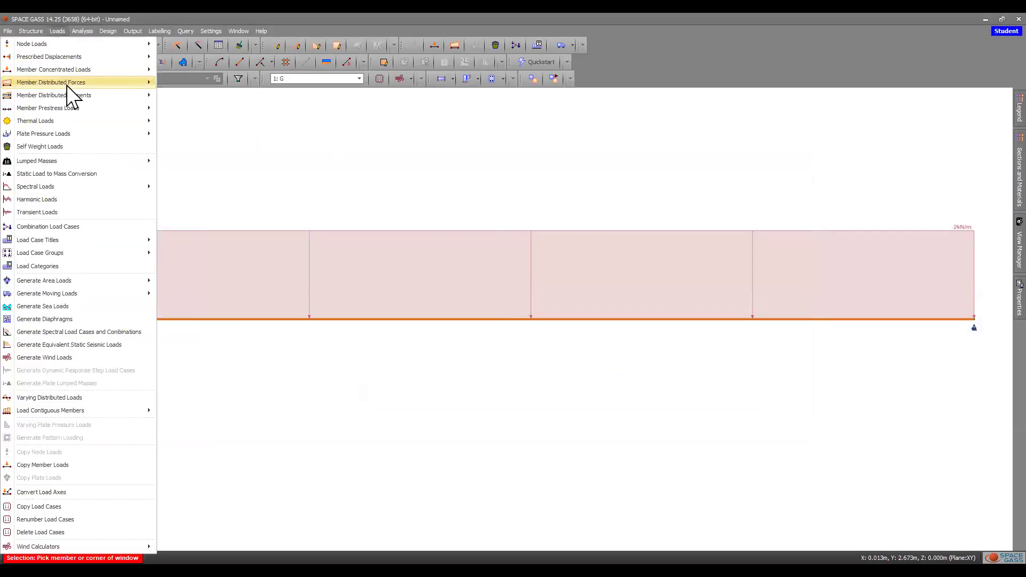
{"action": "left_click", "coordinate": [180, 86]}
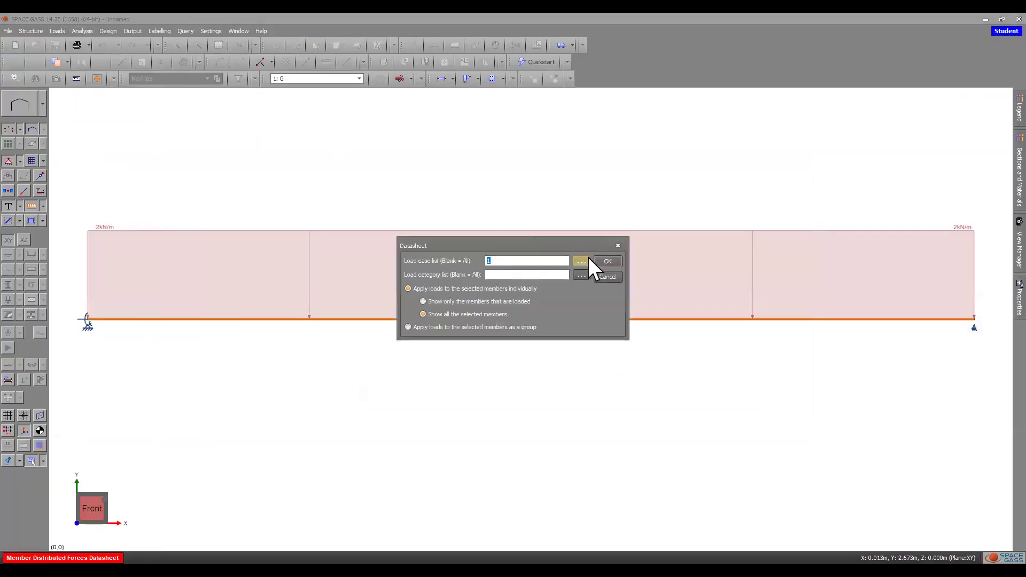
{"action": "type", "text": "2"}
{"action": "left_click", "coordinate": [606, 261]}
{"action": "left_click", "coordinate": [547, 246]}
{"action": "type", "text": "-4"}
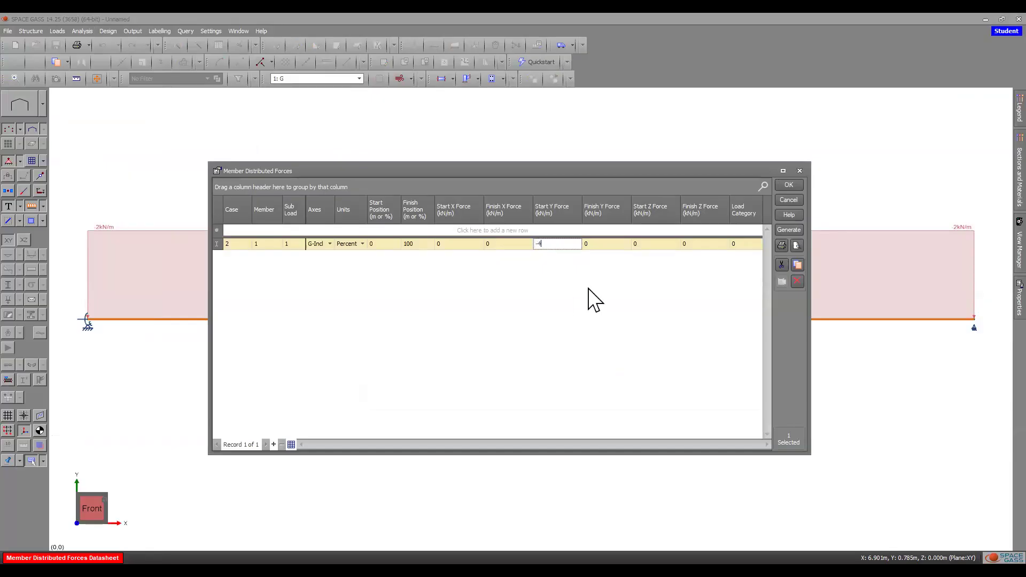
{"action": "key", "text": "Return"}
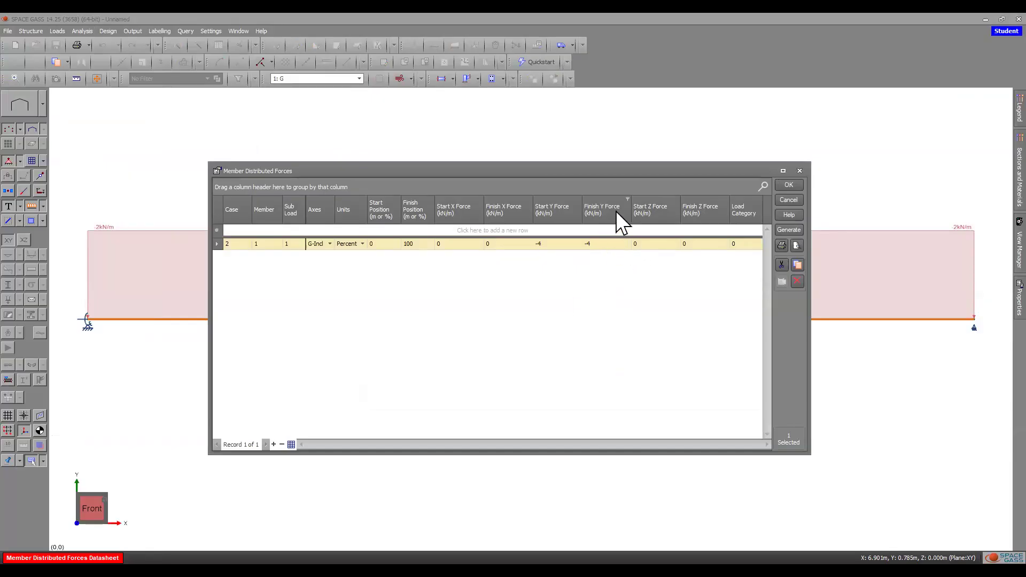
{"action": "left_click", "coordinate": [796, 184]}
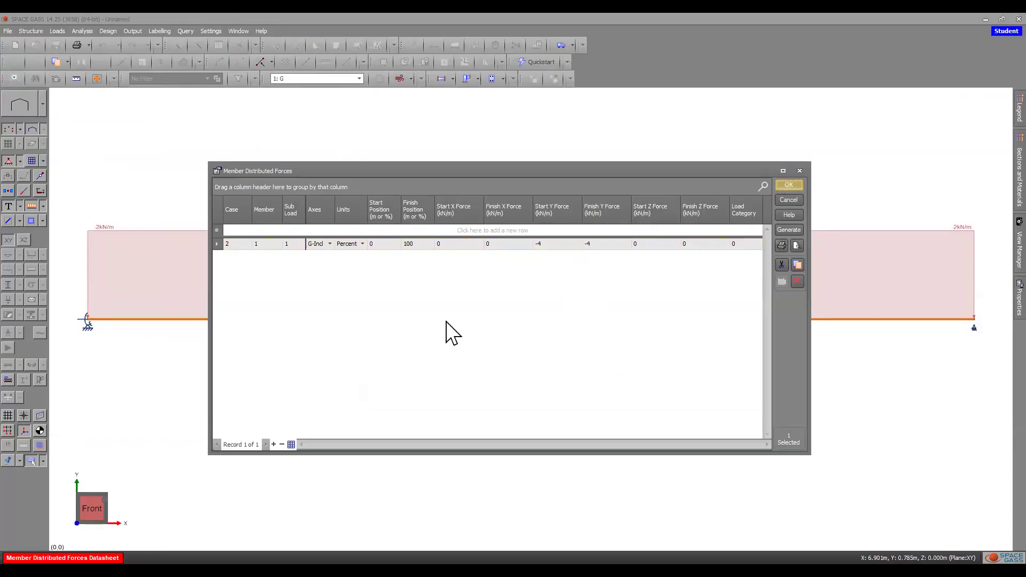
Step: Title load case 2 as Q and enter Live Load as its note
{"action": "type", "text": "Q"}
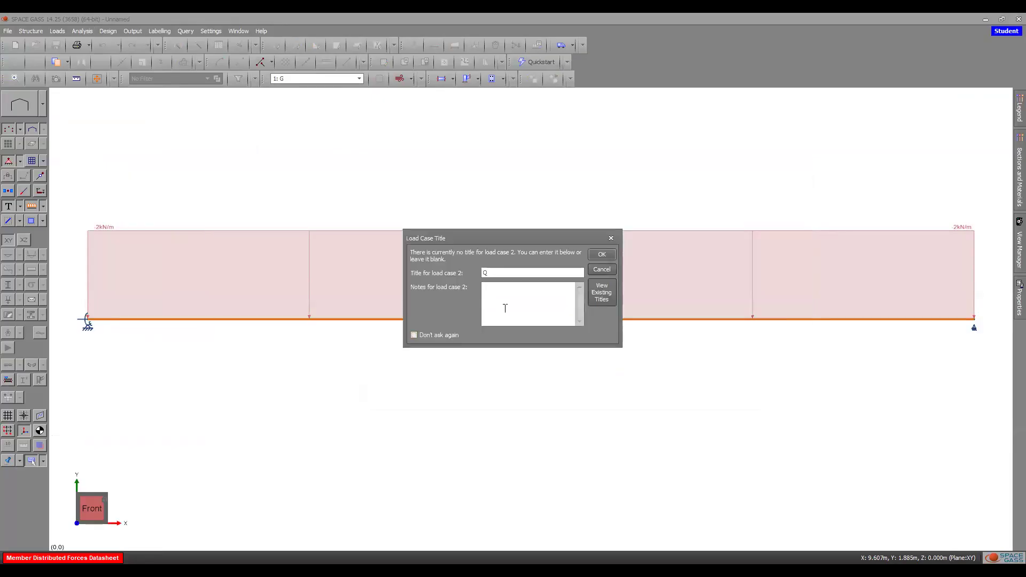
{"action": "type", "text": "ve LOad"}
{"action": "key", "text": "BackSpace"}
{"action": "type", "text": "o"}
{"action": "left_click", "coordinate": [601, 254]}
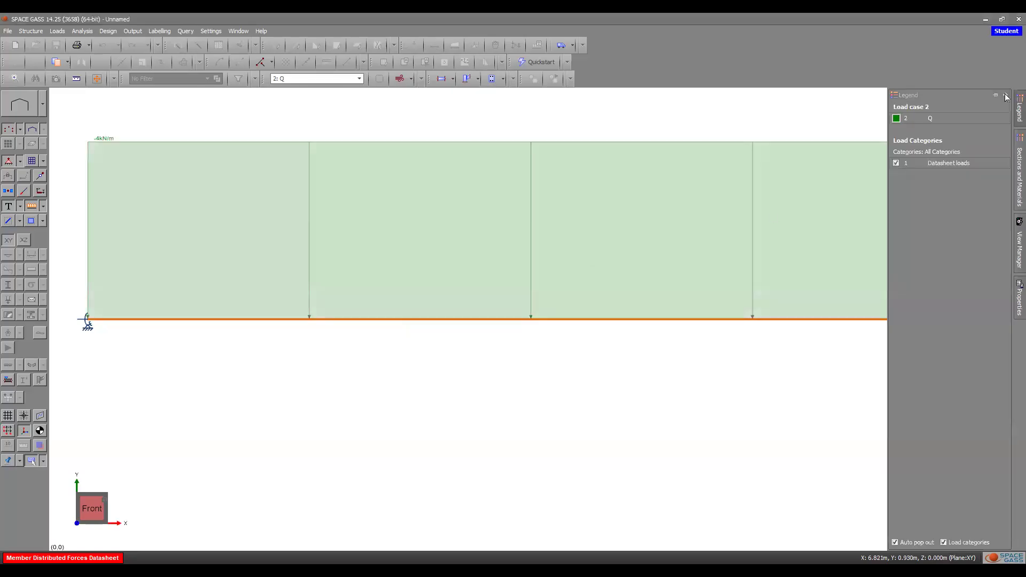
Step: View the beam's loads for case 1 (G), case 2 (Q) and all load cases together
{"action": "scroll", "coordinate": [347, 415], "scroll_direction": "down", "scroll_amount": 2}
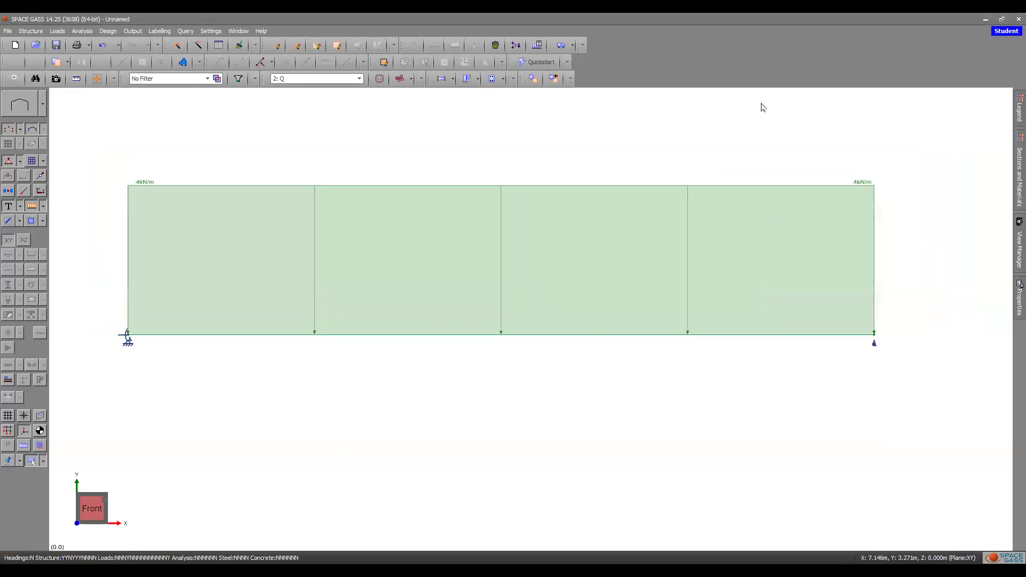
{"action": "scroll", "coordinate": [761, 104], "scroll_direction": "up", "scroll_amount": 2}
{"action": "scroll", "coordinate": [412, 172], "scroll_direction": "down", "scroll_amount": 1}
{"action": "scroll", "coordinate": [411, 177], "scroll_direction": "down", "scroll_amount": 1}
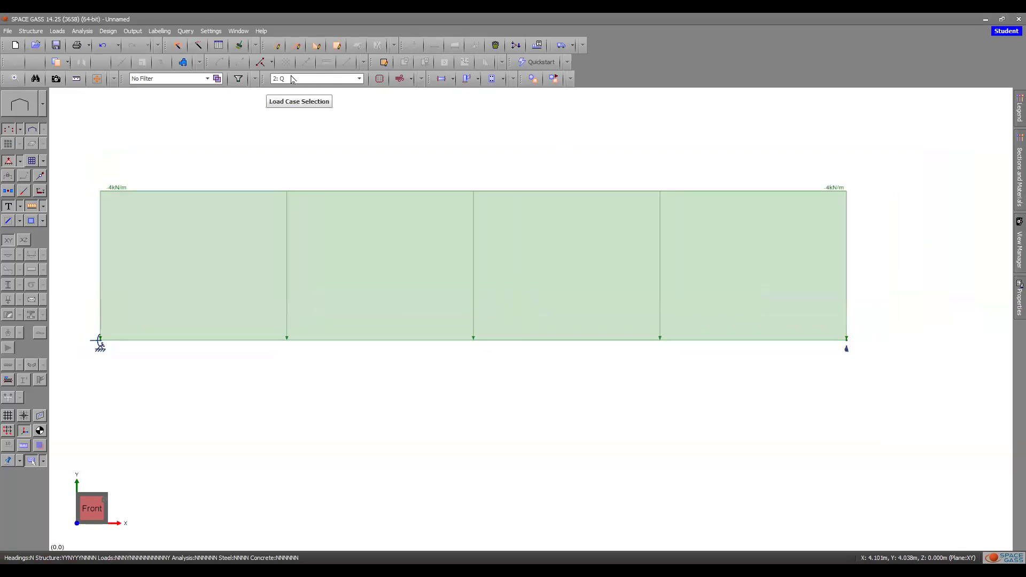
{"action": "left_click", "coordinate": [340, 81]}
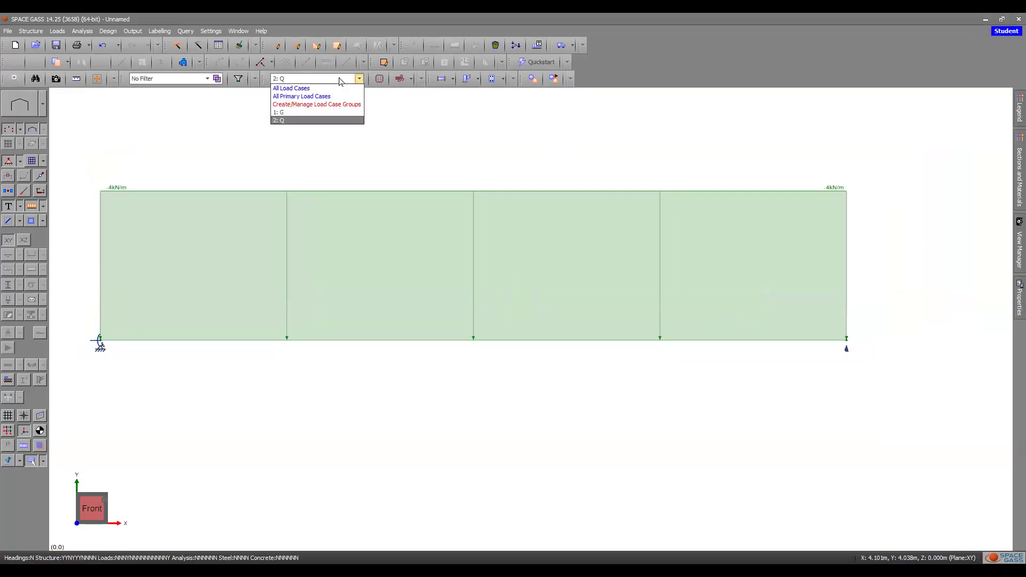
{"action": "left_click", "coordinate": [311, 113]}
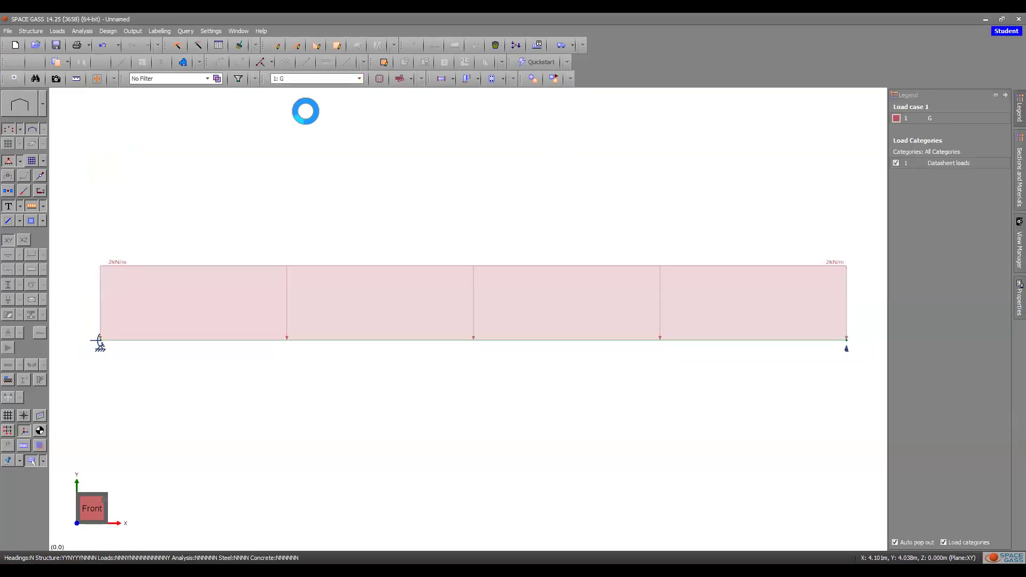
{"action": "left_click", "coordinate": [307, 79]}
{"action": "left_click", "coordinate": [305, 119]}
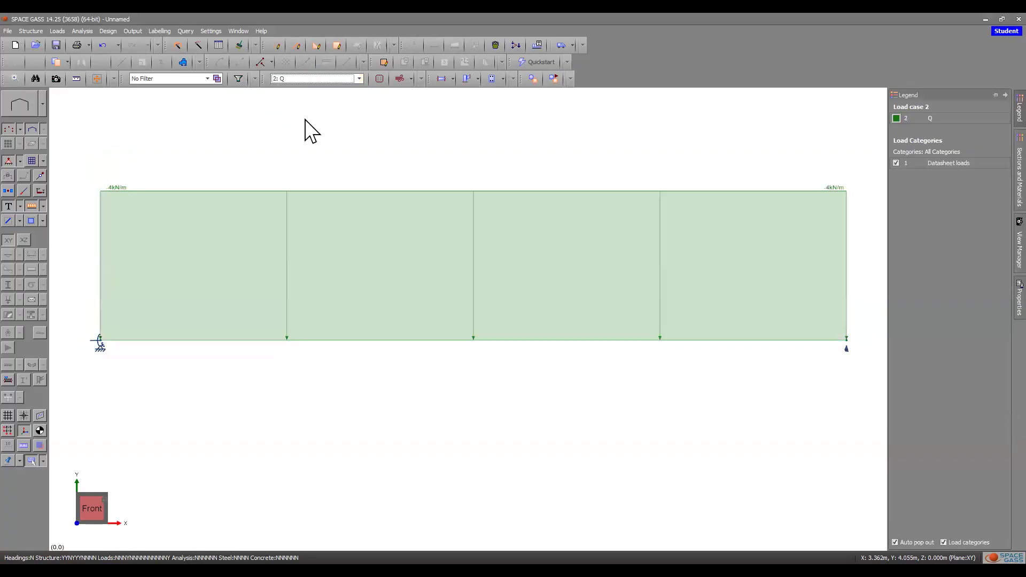
{"action": "left_click", "coordinate": [320, 80]}
{"action": "left_click", "coordinate": [323, 97]}
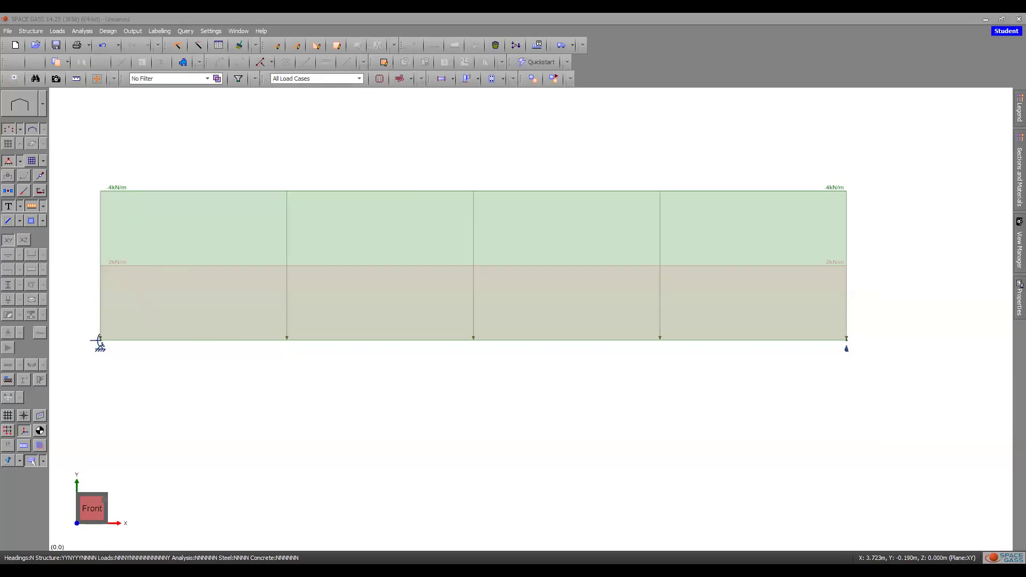
Step: Switch to PowerPoint and add a blank slide after the beam diagram
{"action": "key", "text": "alt+Tab"}
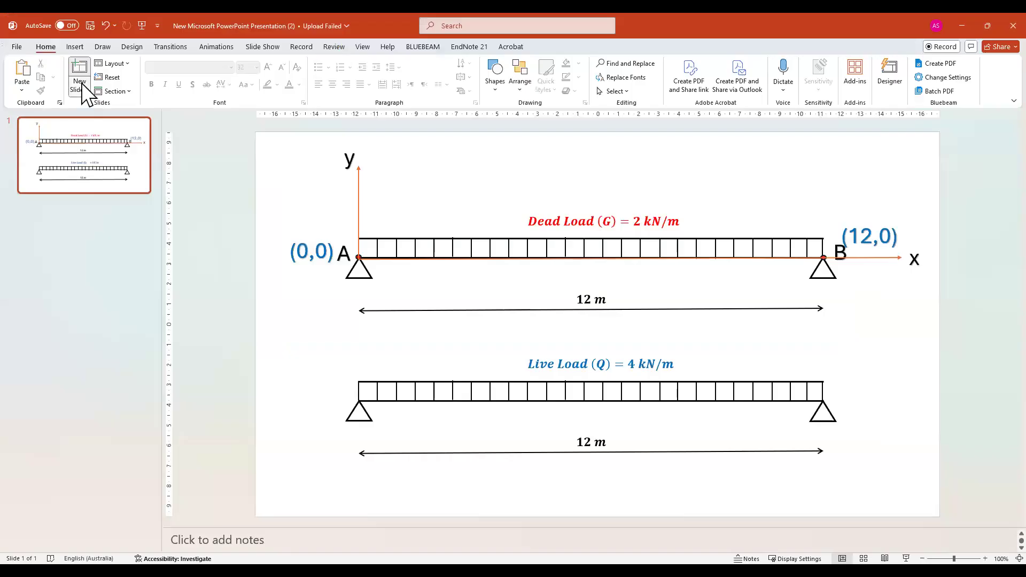
{"action": "left_click", "coordinate": [80, 90]}
{"action": "key", "text": "Return"}
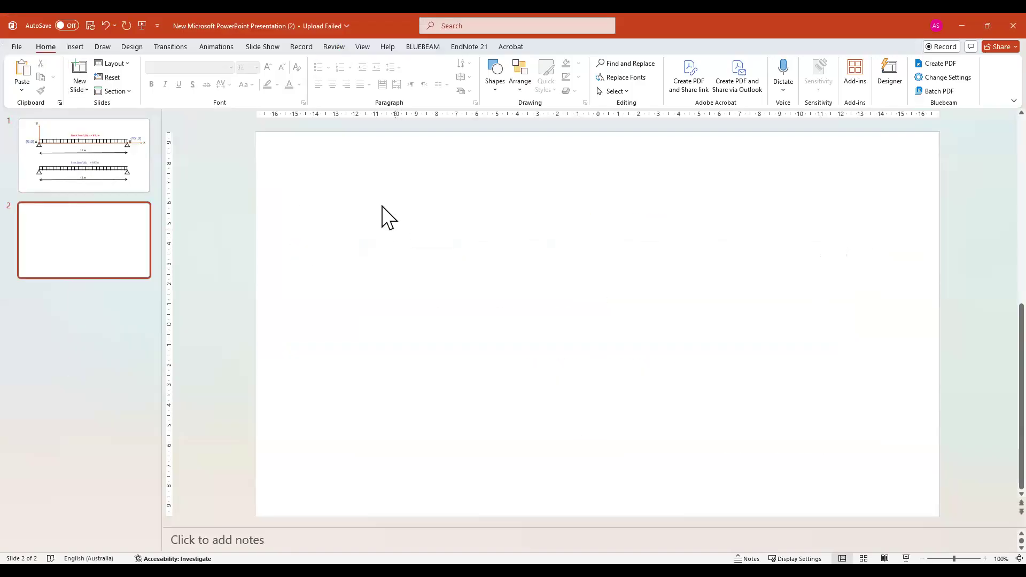
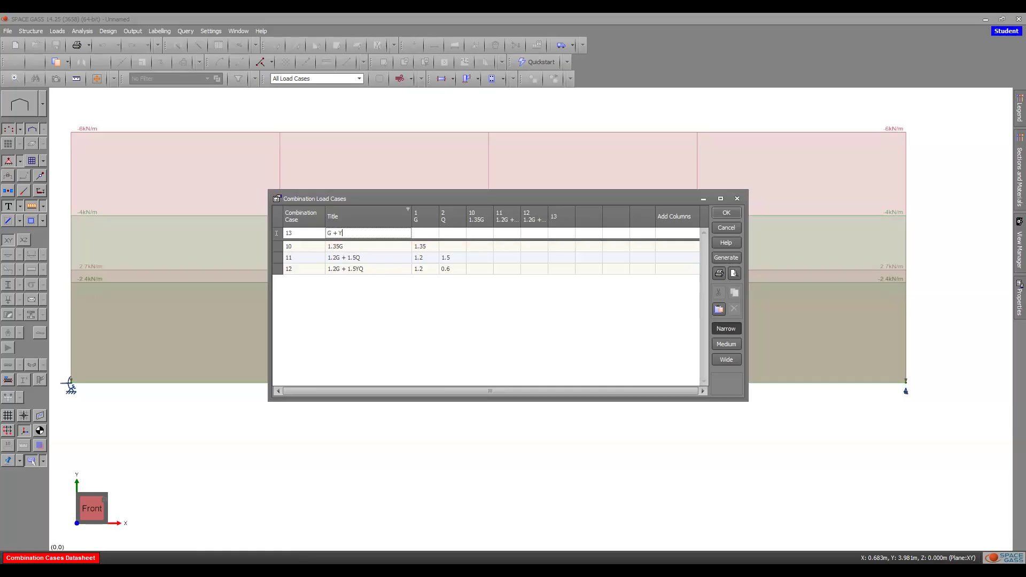
Step: Give combination case 13 (G + YQ) factors of 1 for G and 0.4 for Q, and save the combination load cases
{"action": "left_click", "coordinate": [431, 234]}
{"action": "type", "text": "1"}
{"action": "left_click", "coordinate": [452, 233]}
{"action": "type", "text": "0.4"}
{"action": "key", "text": "Return"}
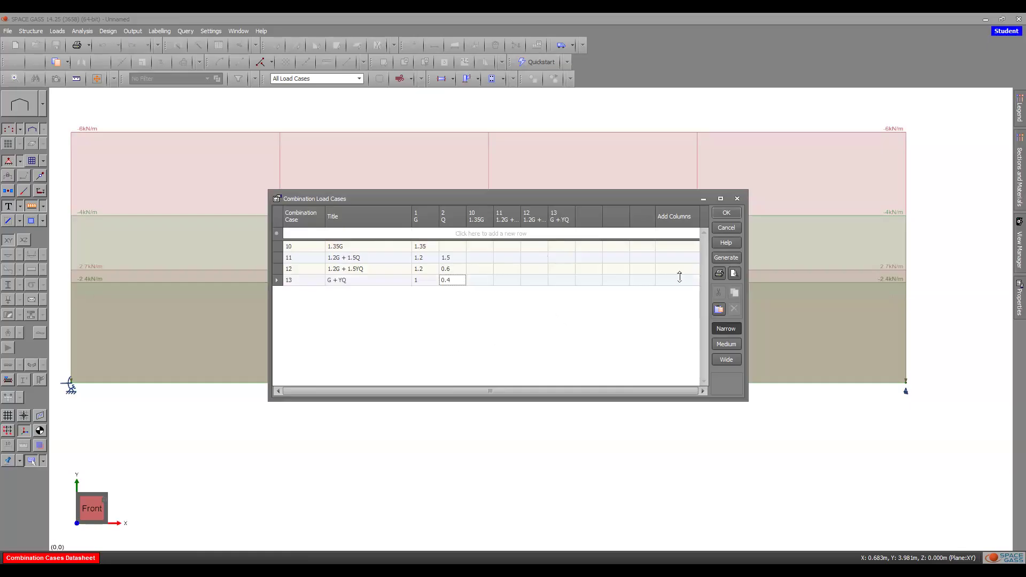
{"action": "left_click", "coordinate": [727, 212]}
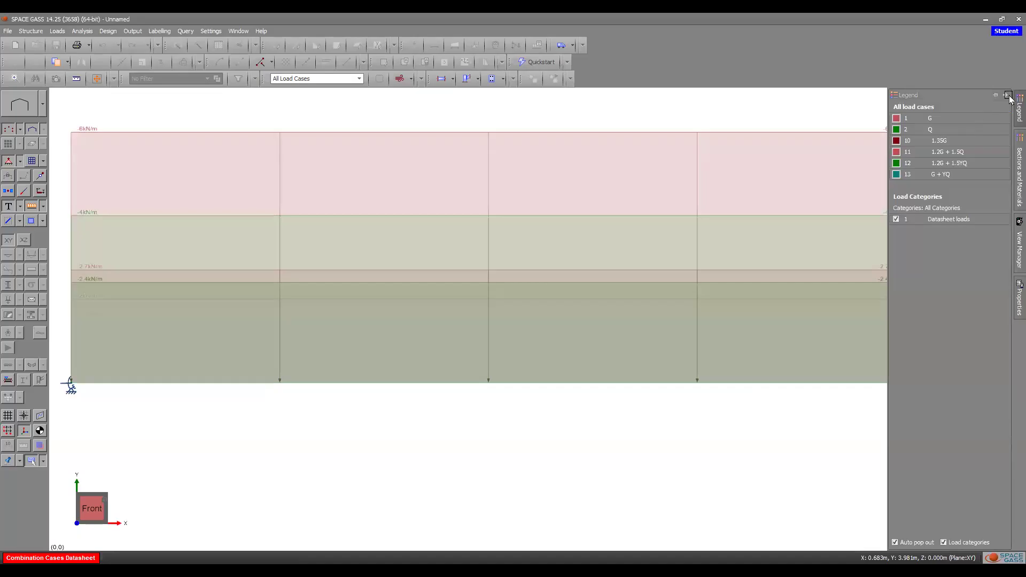
{"action": "left_click", "coordinate": [1008, 96]}
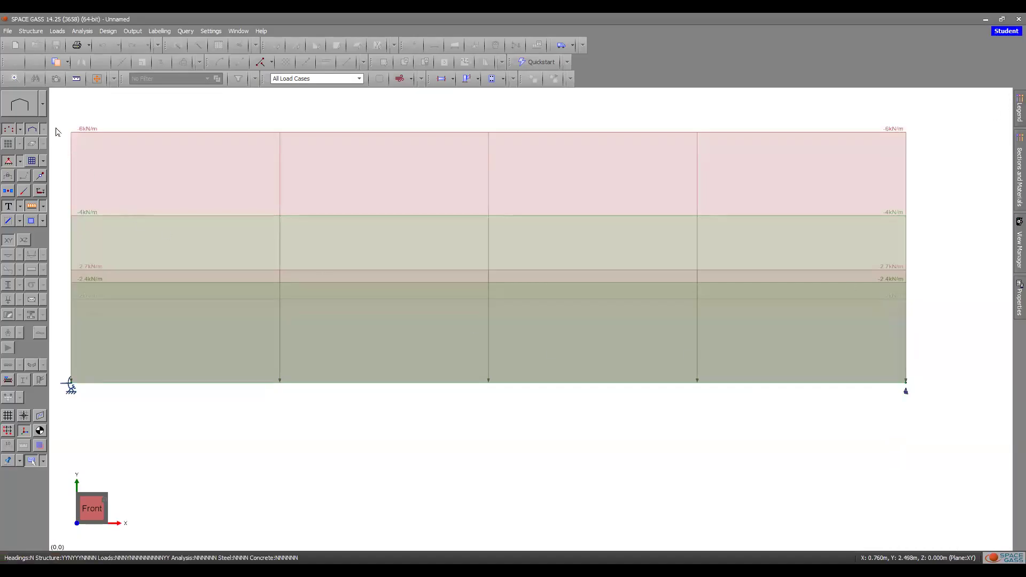
Step: Display the loaded beam in rendered mode and examine its load diagrams
{"action": "left_click", "coordinate": [42, 109]}
{"action": "left_click", "coordinate": [31, 127]}
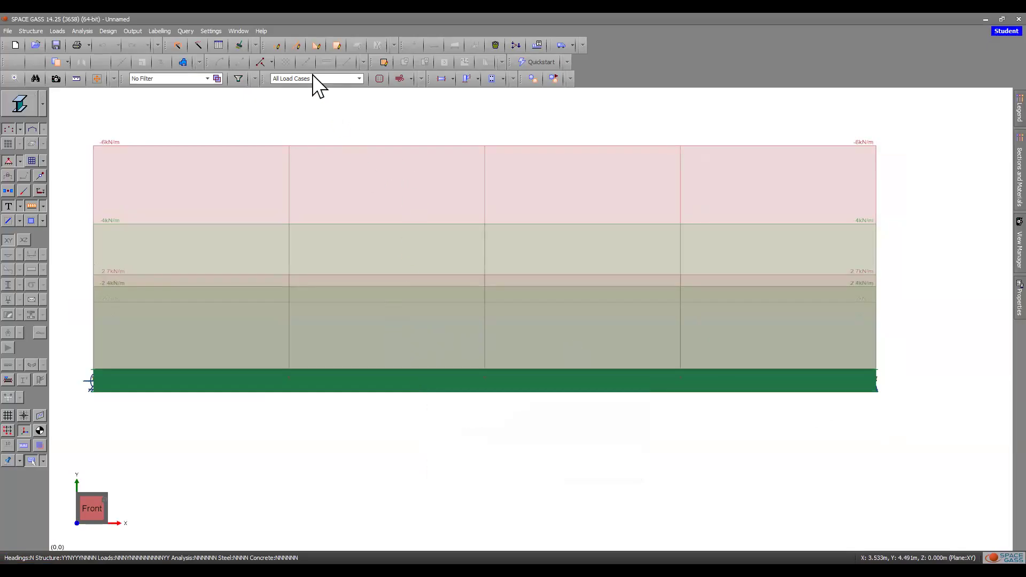
{"action": "scroll", "coordinate": [633, 362], "scroll_direction": "down", "scroll_amount": 1}
{"action": "scroll", "coordinate": [633, 361], "scroll_direction": "up", "scroll_amount": 2}
{"action": "scroll", "coordinate": [633, 361], "scroll_direction": "down", "scroll_amount": 2}
{"action": "scroll", "coordinate": [283, 351], "scroll_direction": "up", "scroll_amount": 2}
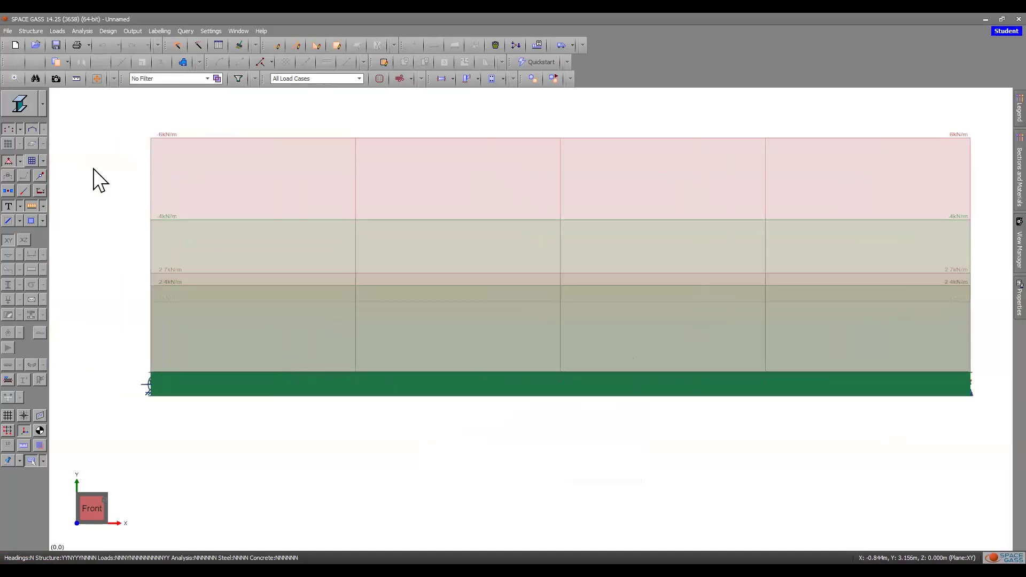
Step: Run a linear static analysis for all load cases with the default settings
{"action": "left_click", "coordinate": [85, 30]}
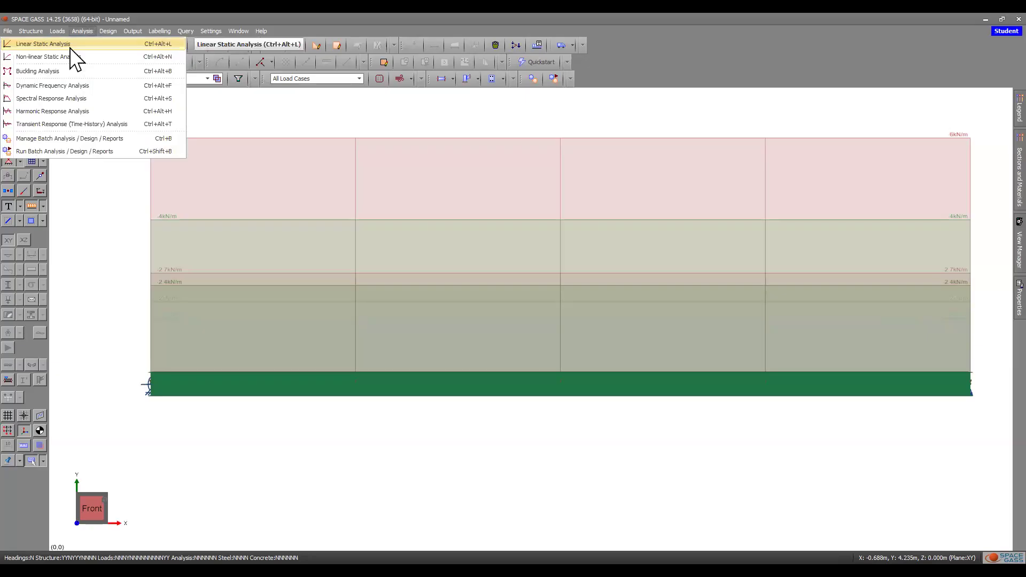
{"action": "left_click", "coordinate": [69, 47]}
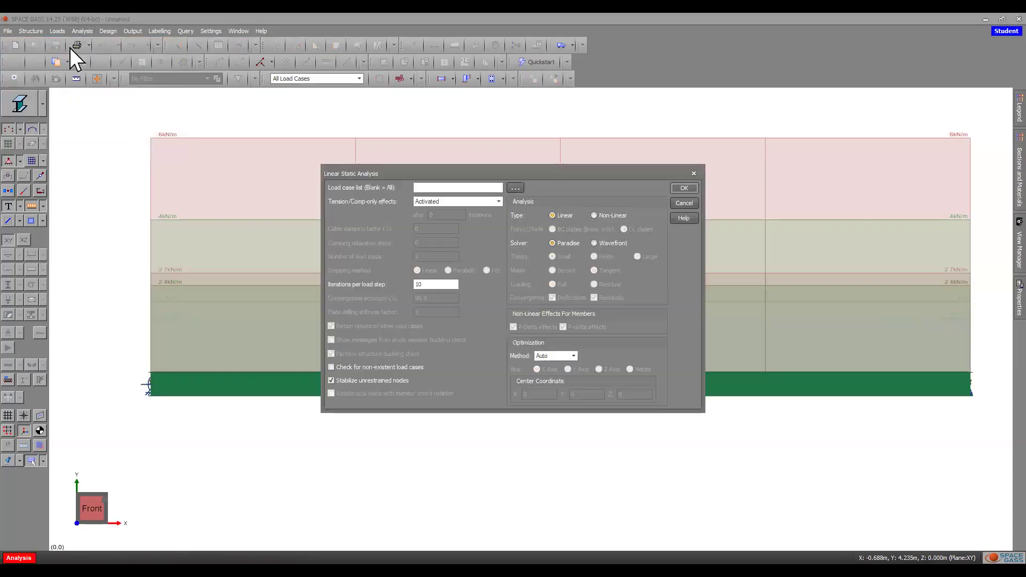
{"action": "left_click", "coordinate": [682, 188]}
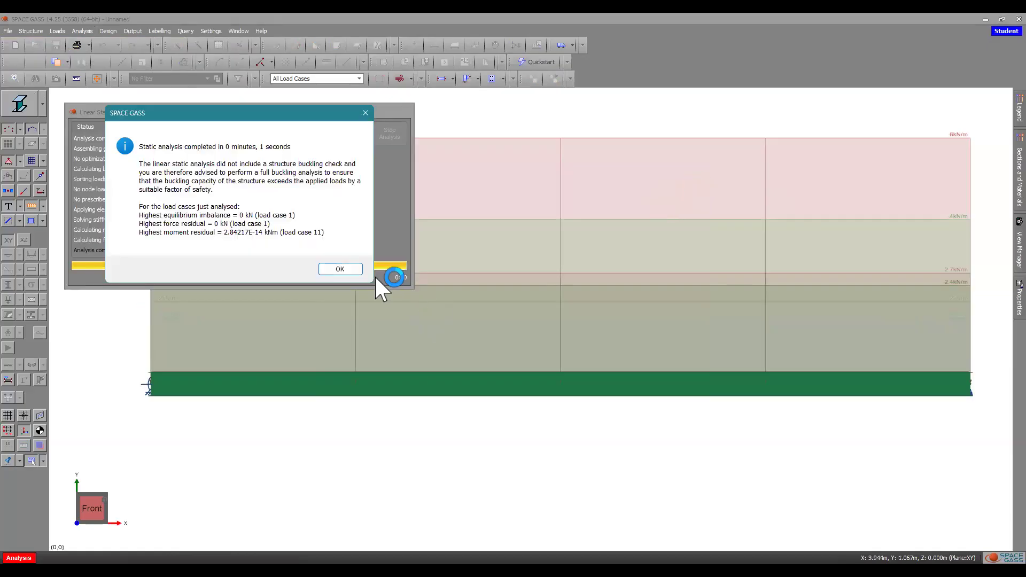
{"action": "left_click", "coordinate": [350, 271]}
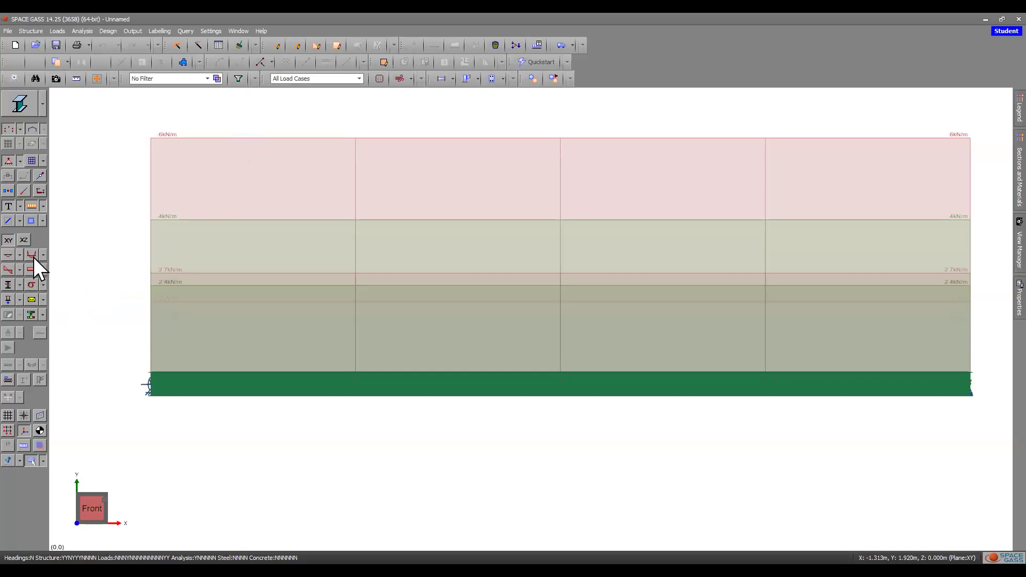
Step: Hide the load diagrams and display the beam's bending moment diagram for all load cases
{"action": "left_click", "coordinate": [28, 206]}
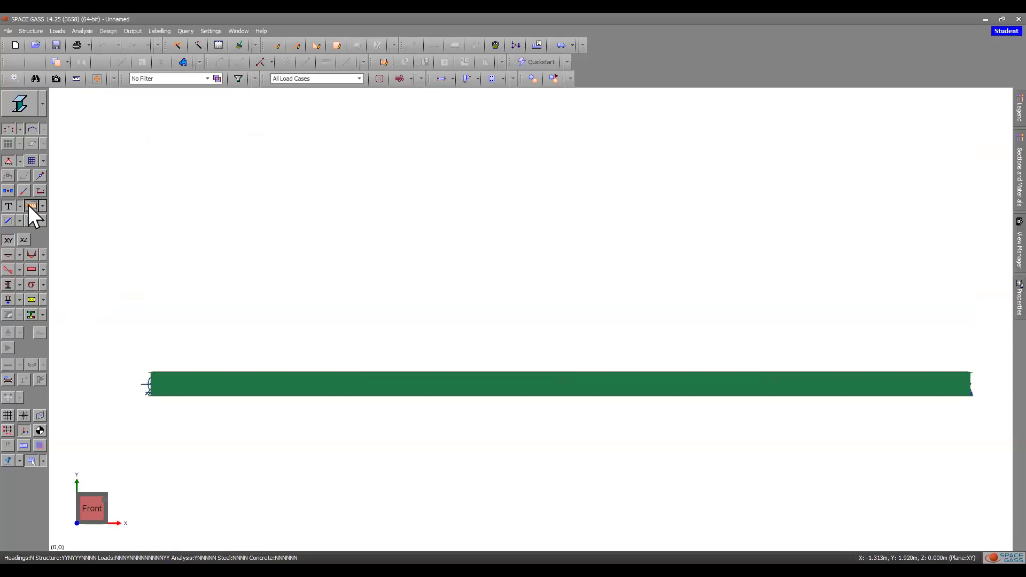
{"action": "left_click", "coordinate": [30, 206]}
{"action": "left_click", "coordinate": [29, 206]}
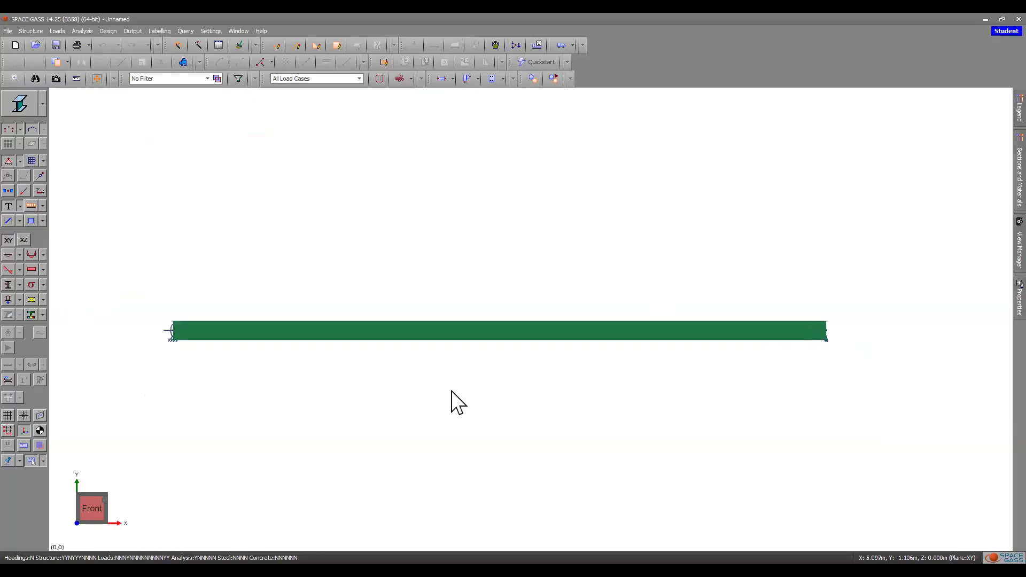
{"action": "left_click", "coordinate": [29, 255]}
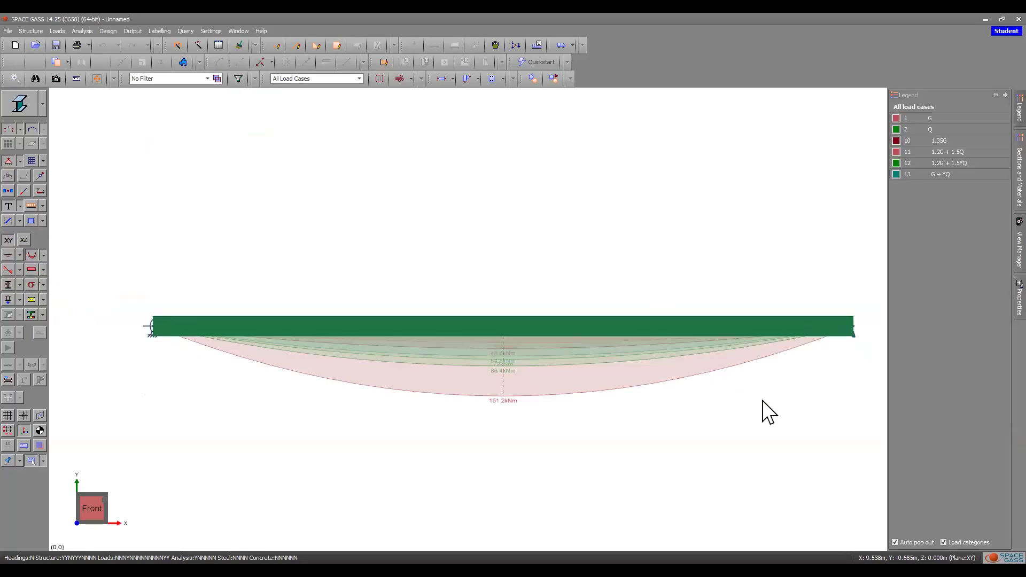
Step: Switch the beam to wireframe display and examine the maximum bending moment at midspan
{"action": "left_click", "coordinate": [43, 103]}
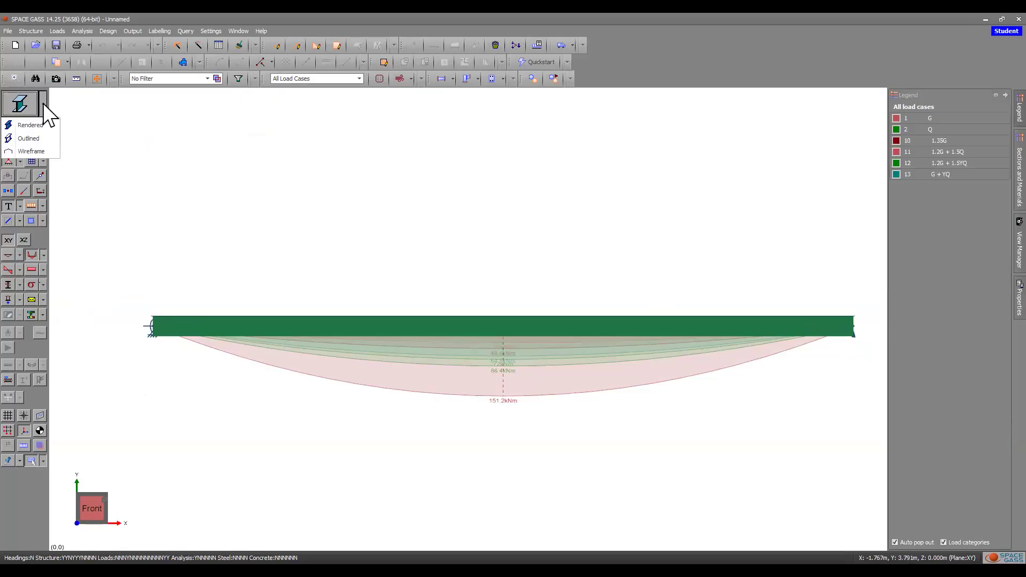
{"action": "left_click", "coordinate": [28, 153]}
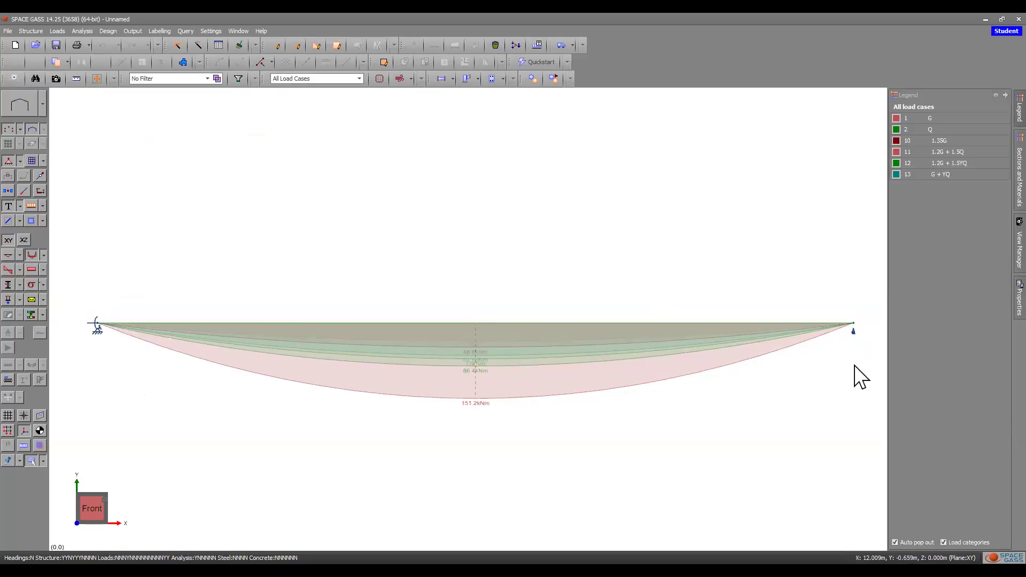
{"action": "scroll", "coordinate": [657, 402], "scroll_direction": "up", "scroll_amount": 1}
{"action": "scroll", "coordinate": [476, 447], "scroll_direction": "up", "scroll_amount": 1}
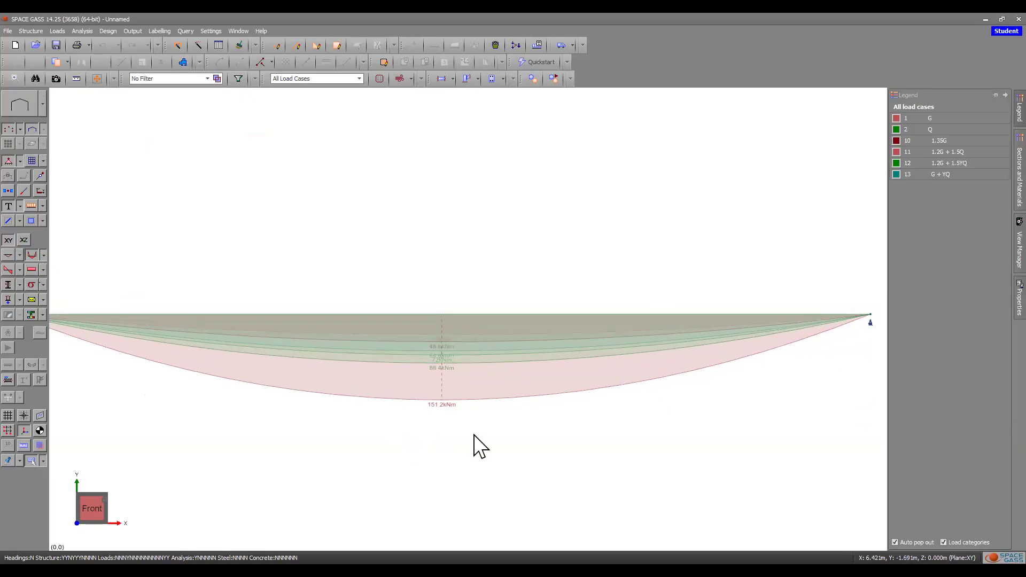
{"action": "mouse_move", "coordinate": [627, 321]}
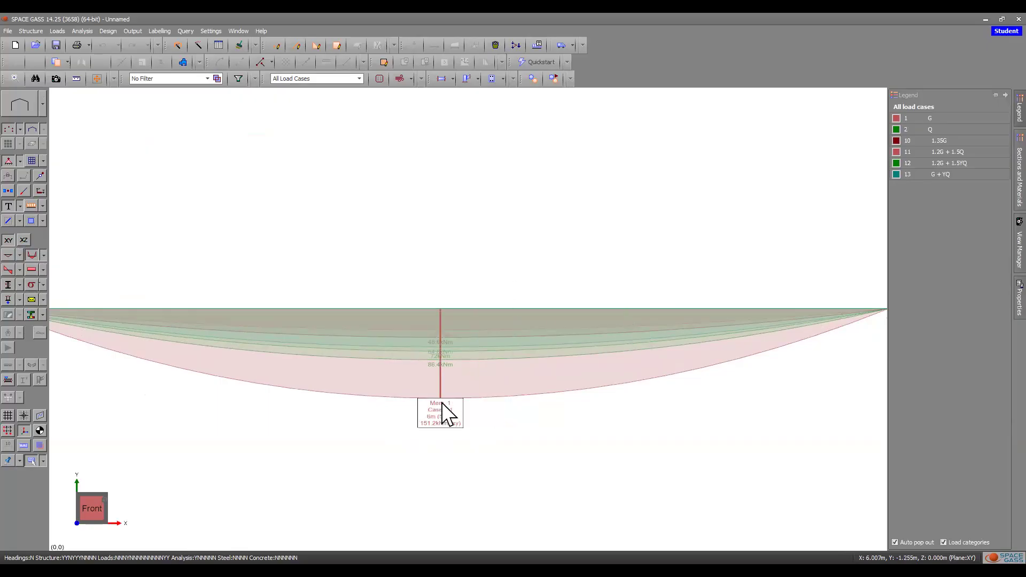
{"action": "mouse_move", "coordinate": [448, 404]}
Step: View the bending moment diagrams for all combination load cases together, and individually for cases 10, 11, 12 and 13
{"action": "left_click", "coordinate": [312, 81]}
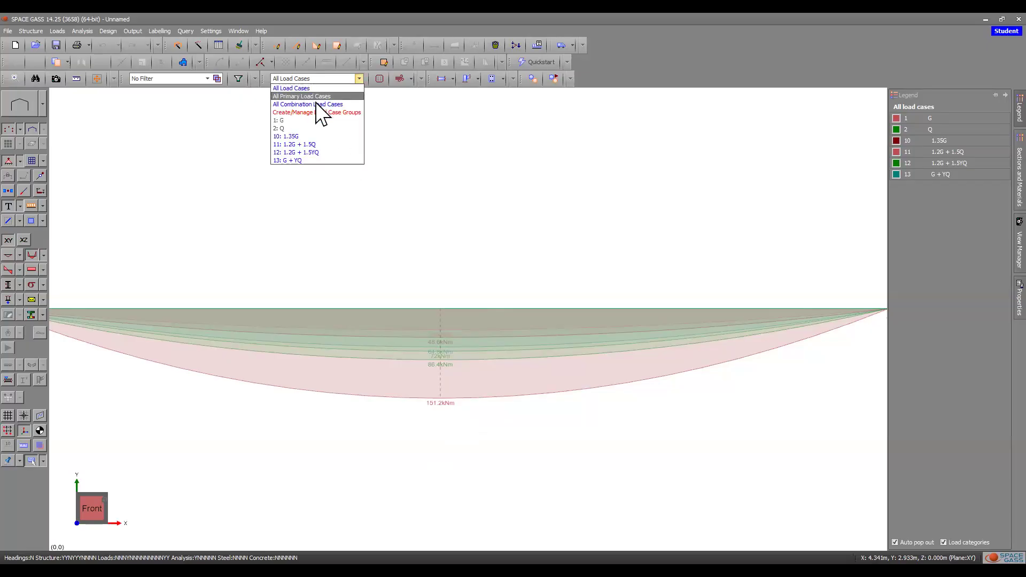
{"action": "left_click", "coordinate": [315, 105]}
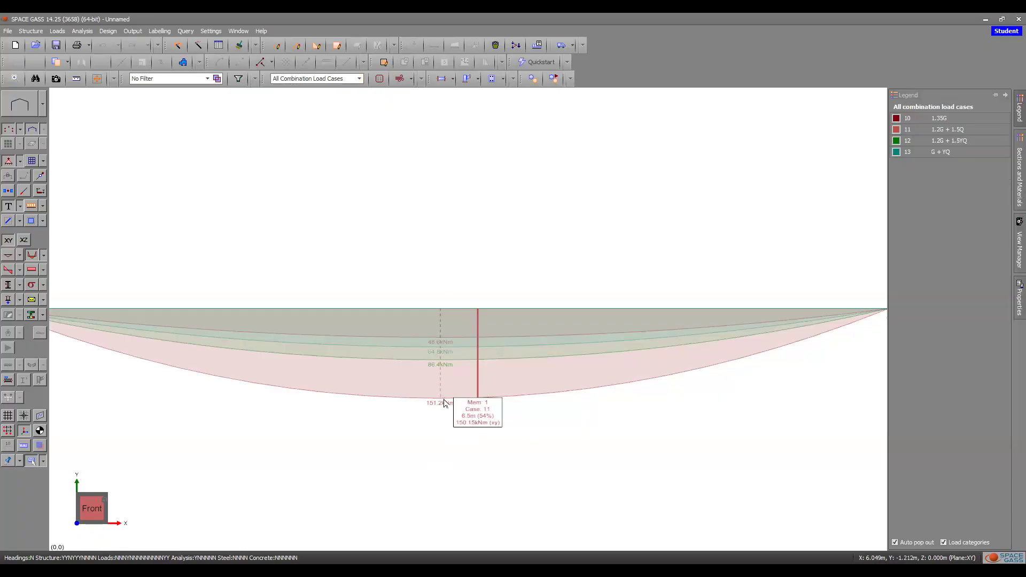
{"action": "left_click", "coordinate": [307, 79]}
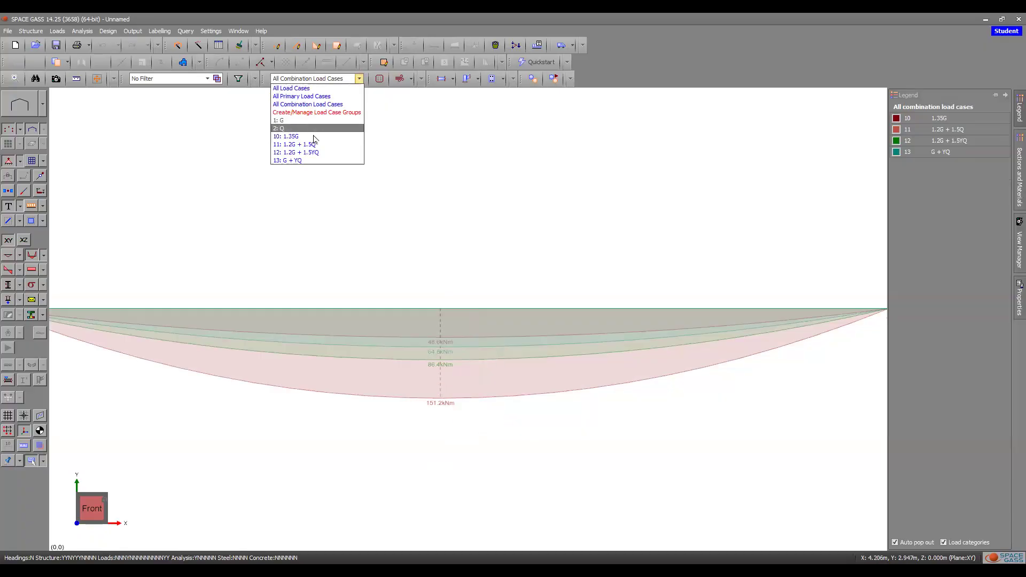
{"action": "left_click", "coordinate": [314, 136]}
{"action": "left_click", "coordinate": [297, 78]}
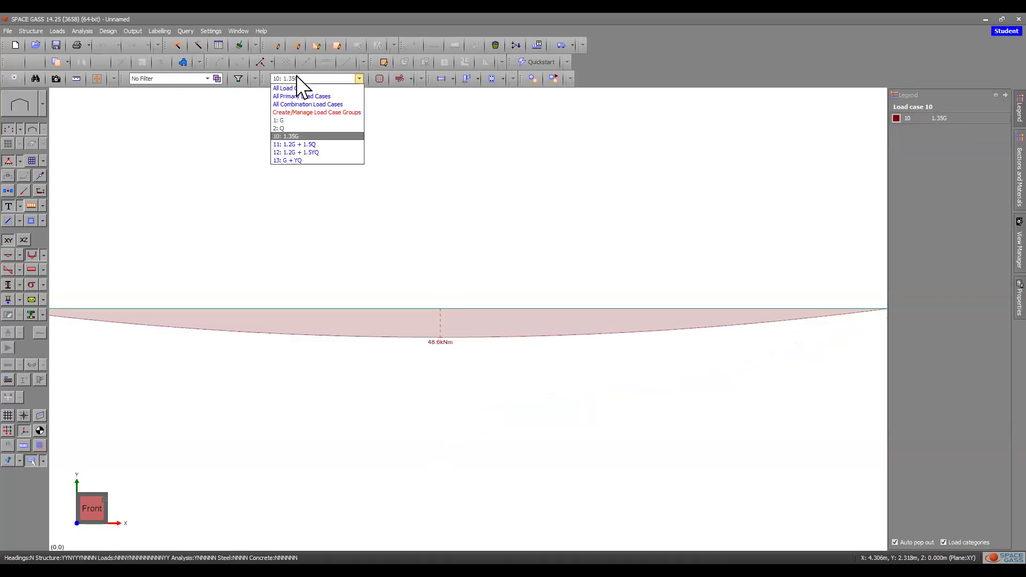
{"action": "left_click", "coordinate": [325, 144]}
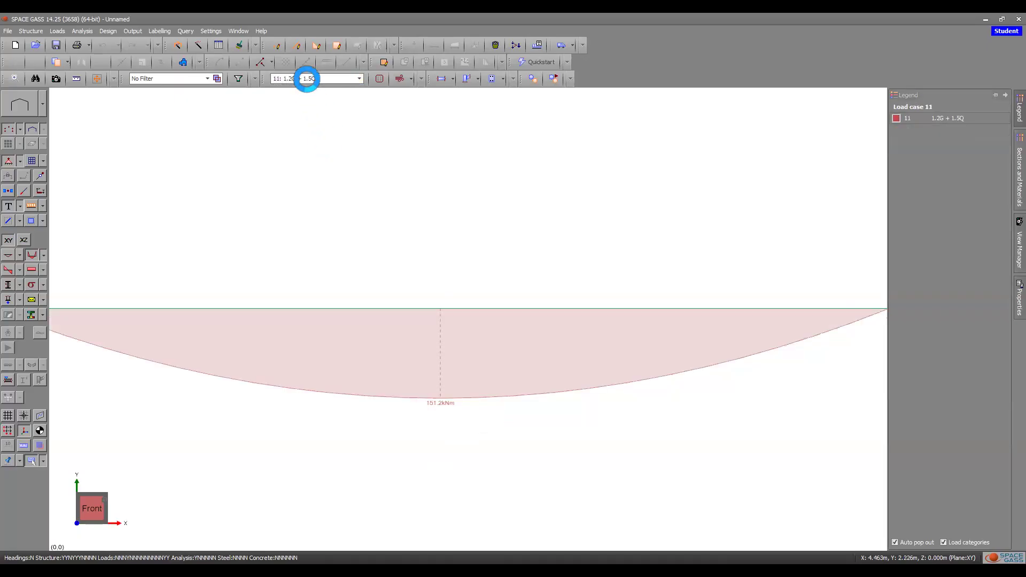
{"action": "left_click", "coordinate": [307, 78]}
{"action": "left_click", "coordinate": [314, 152]}
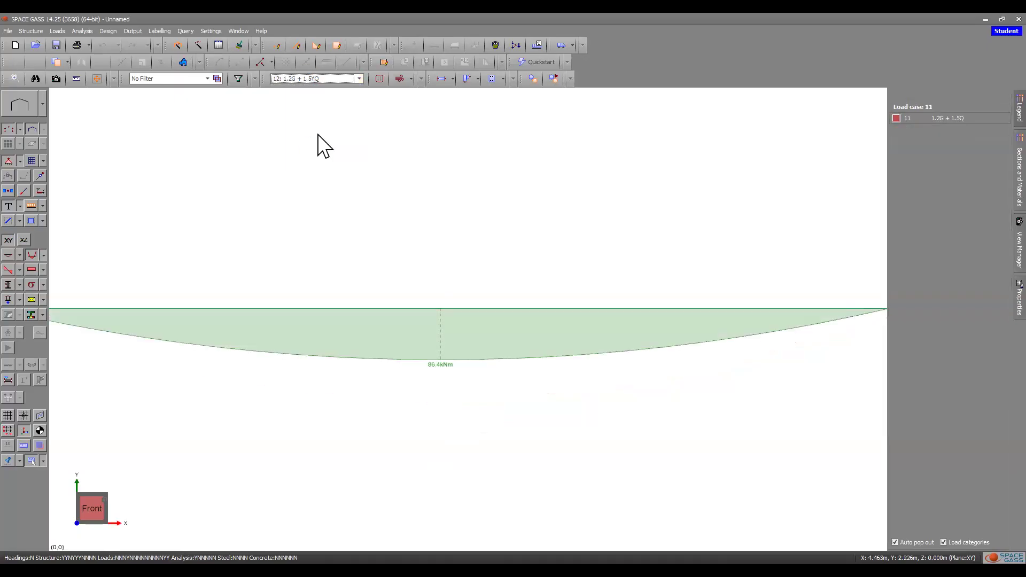
{"action": "left_click", "coordinate": [311, 80]}
{"action": "left_click", "coordinate": [325, 160]}
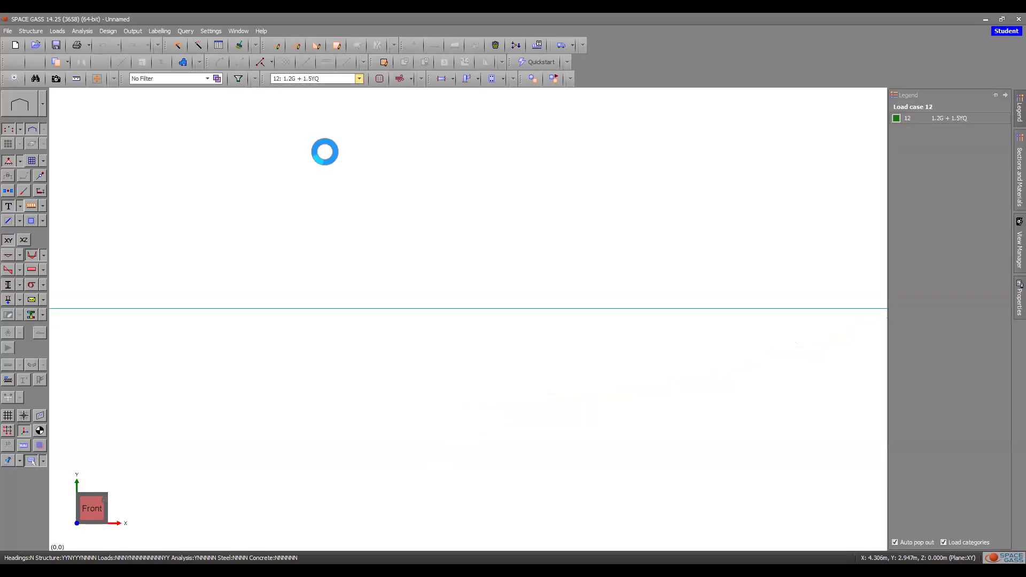
Step: Show the bending moments of all combination load cases again, compare them at midspan against the legend, and collapse the legend
{"action": "left_click", "coordinate": [306, 79]}
{"action": "left_click", "coordinate": [318, 105]}
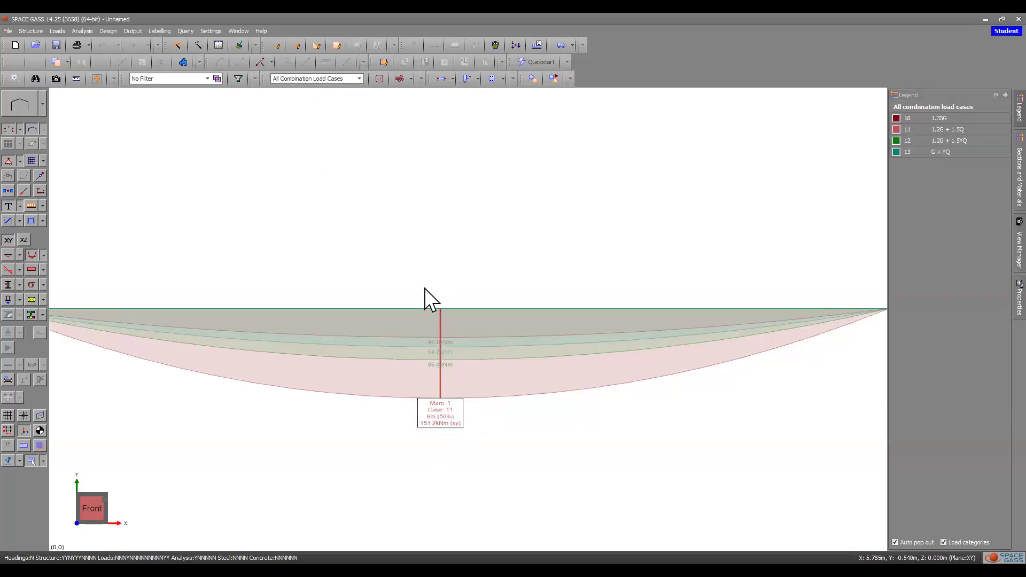
{"action": "mouse_move", "coordinate": [442, 346]}
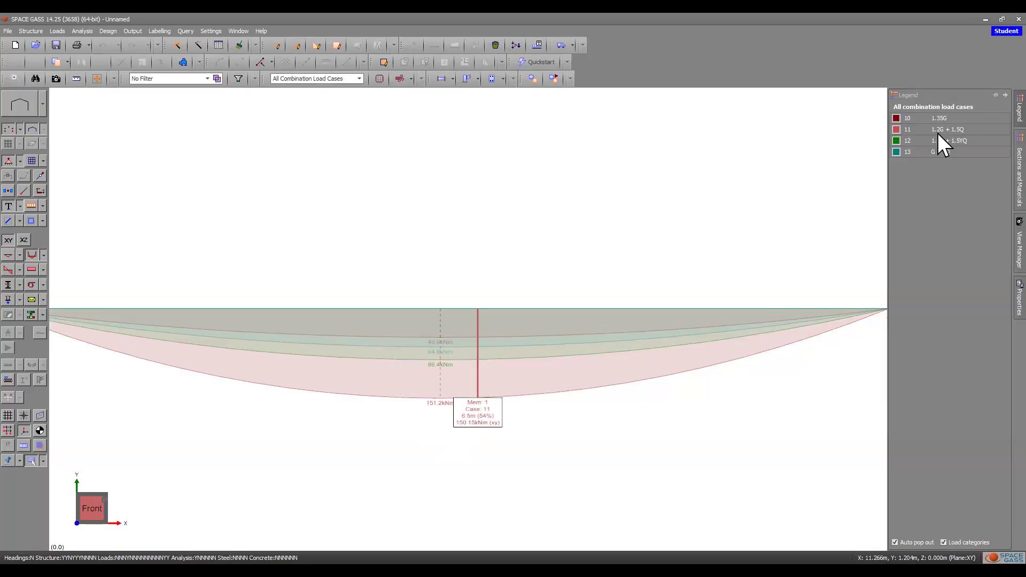
{"action": "mouse_move", "coordinate": [953, 133]}
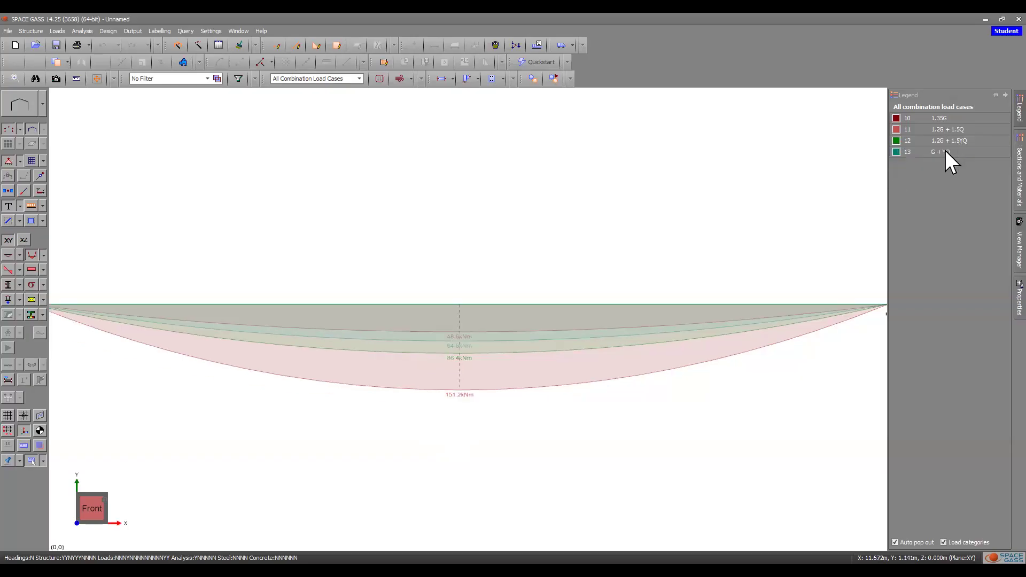
{"action": "left_click", "coordinate": [996, 95]}
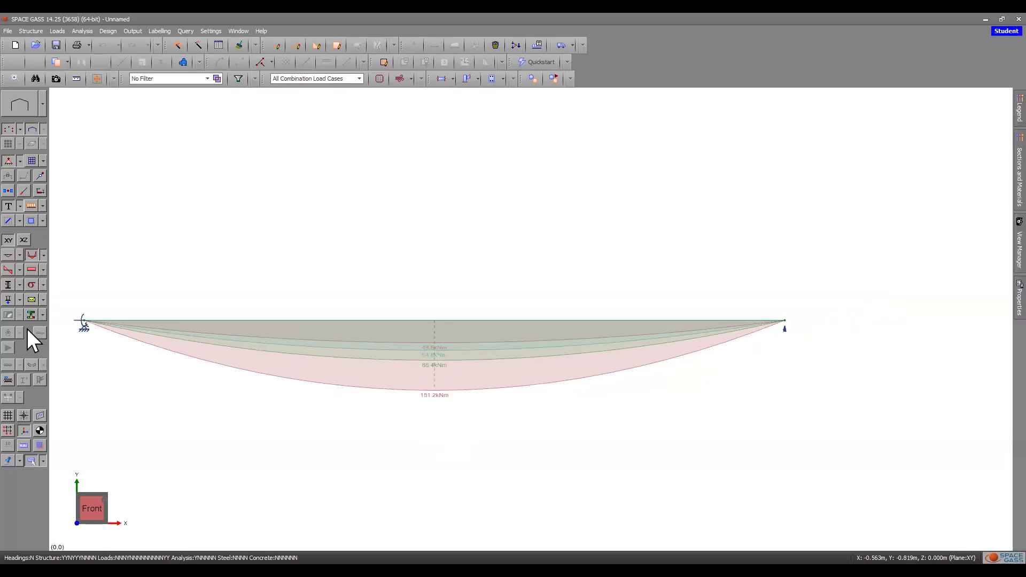
{"action": "scroll", "coordinate": [69, 322], "scroll_direction": "up", "scroll_amount": 3}
{"action": "scroll", "coordinate": [69, 322], "scroll_direction": "up", "scroll_amount": 1}
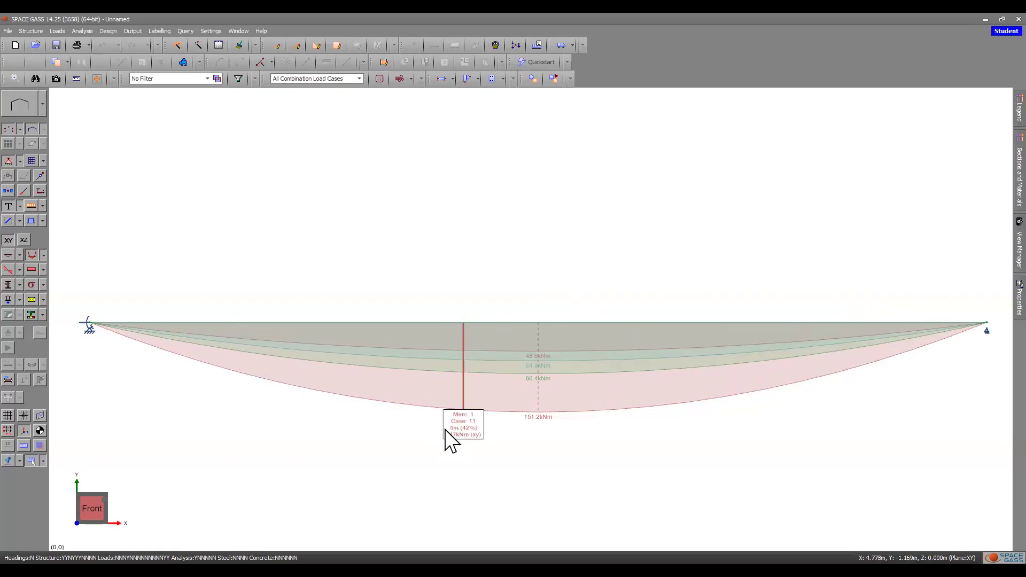
Step: Replace the bending moment diagram with the shear force diagram, examine the shear at the supports, and hide it again
{"action": "left_click", "coordinate": [31, 256]}
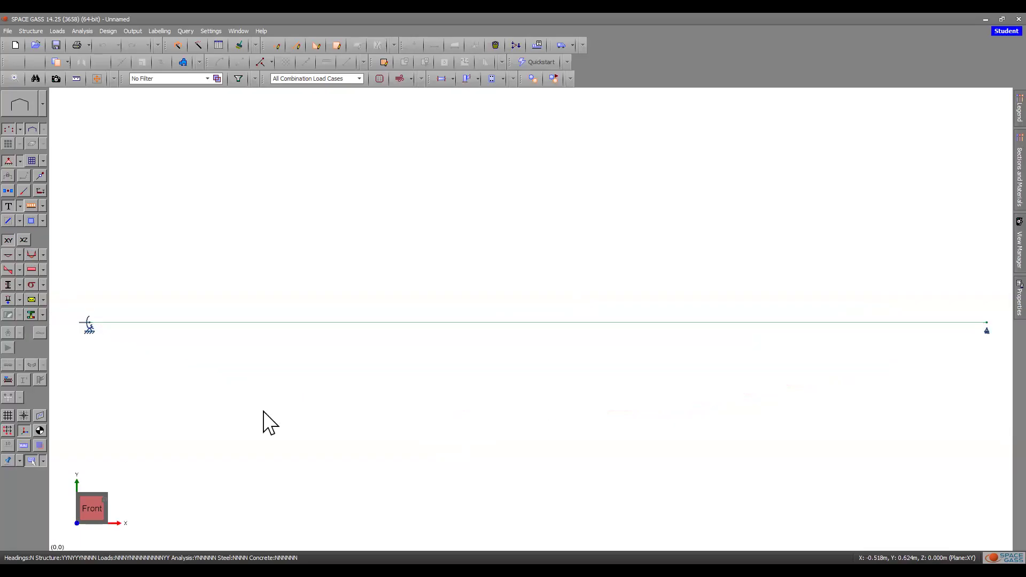
{"action": "left_click", "coordinate": [8, 270]}
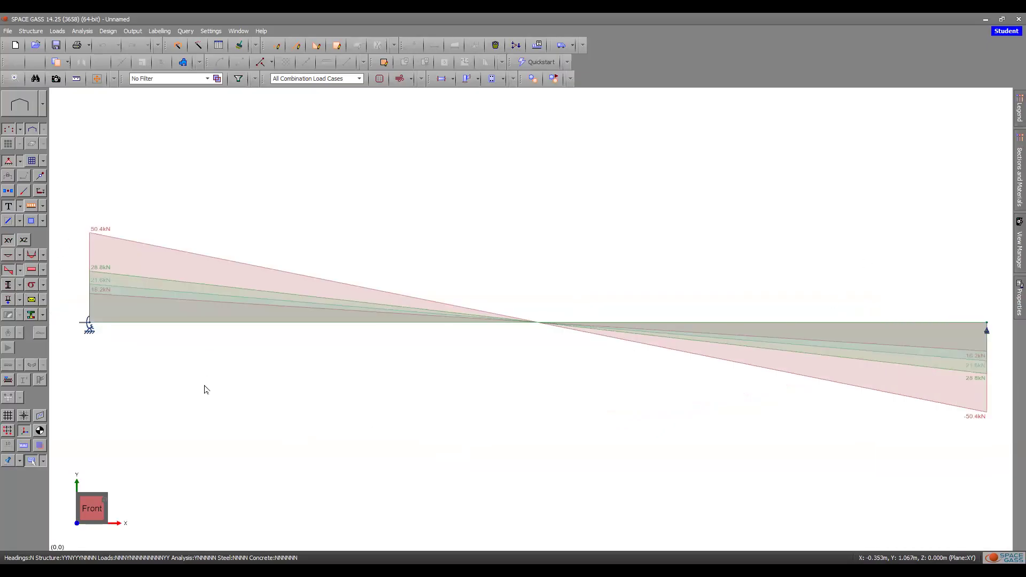
{"action": "mouse_move", "coordinate": [139, 259]}
{"action": "left_click", "coordinate": [9, 270]}
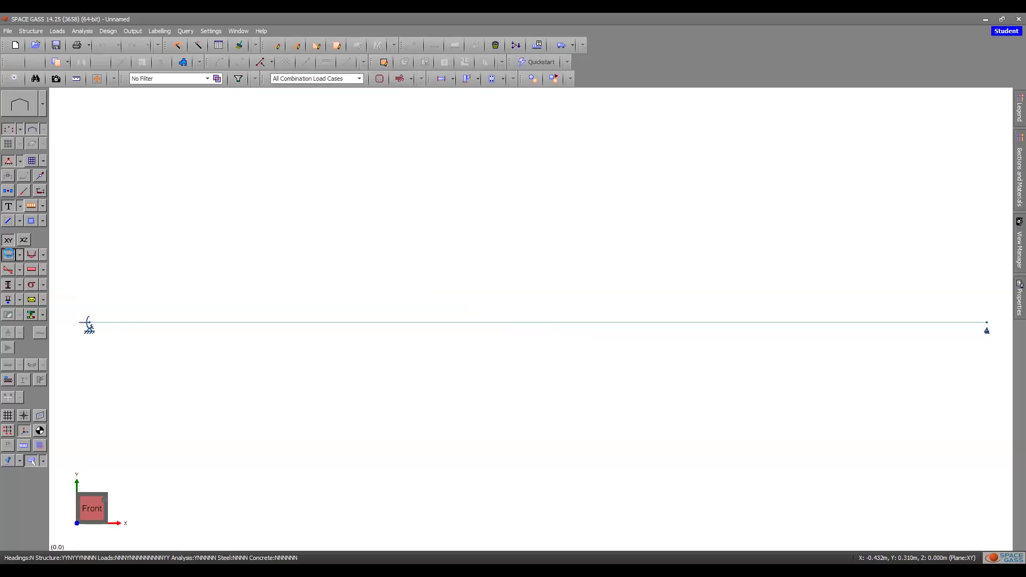
Step: Display the beam's deflection diagram and limit it to combination case 13 (G + YQ) to examine the midspan deflection
{"action": "left_click", "coordinate": [8, 255]}
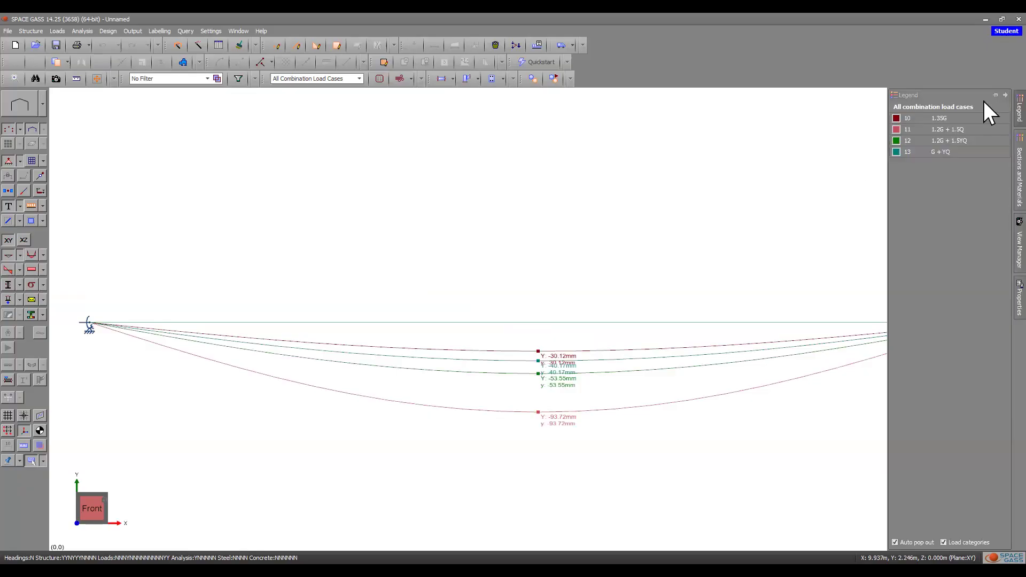
{"action": "left_click", "coordinate": [323, 78]}
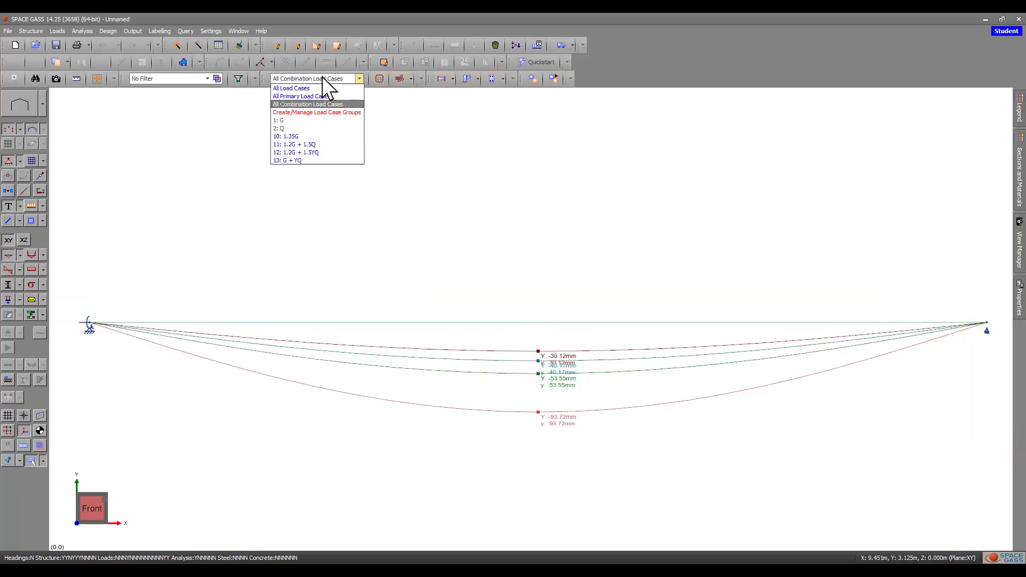
{"action": "left_click", "coordinate": [307, 161]}
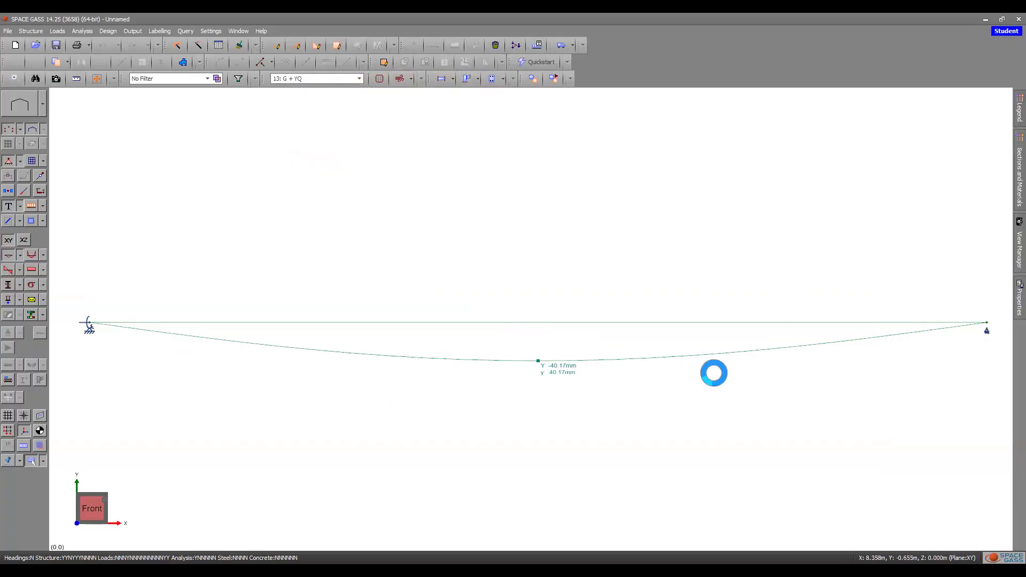
{"action": "scroll", "coordinate": [613, 392], "scroll_direction": "up", "scroll_amount": 3}
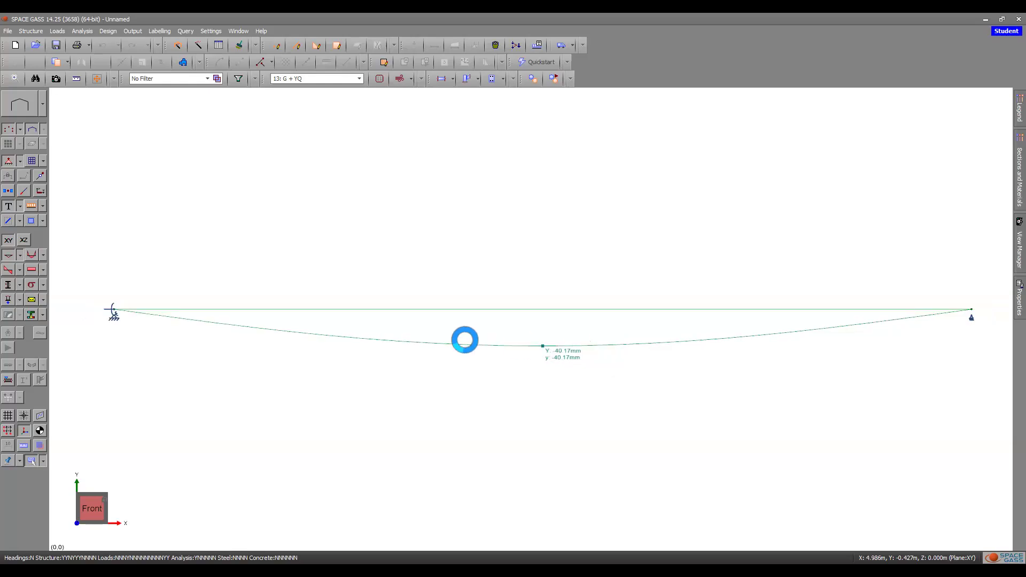
Step: View the deflected beam as a rendered model, return it to wireframe, and hide the deflection diagram
{"action": "left_click", "coordinate": [43, 107]}
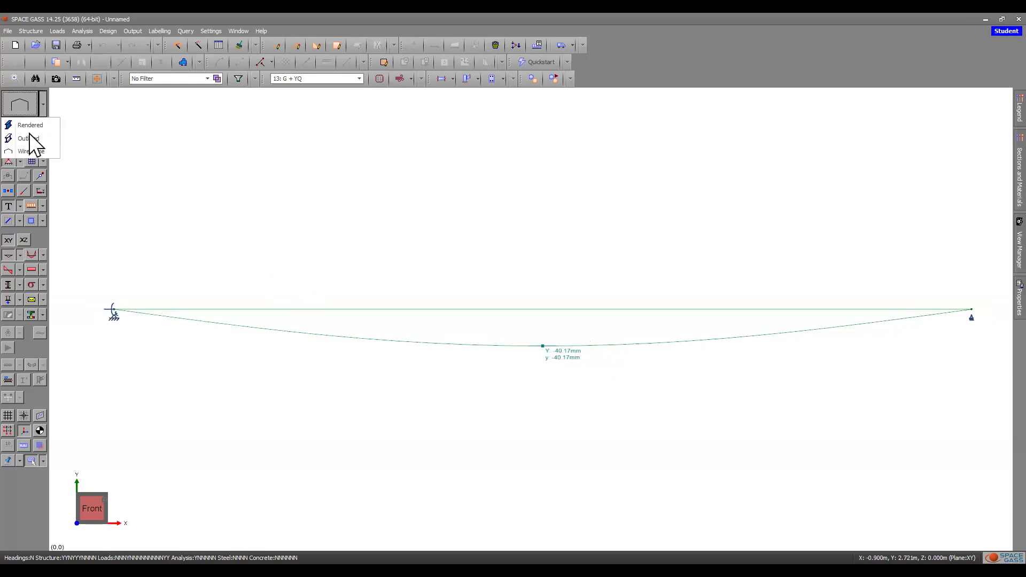
{"action": "left_click", "coordinate": [34, 127]}
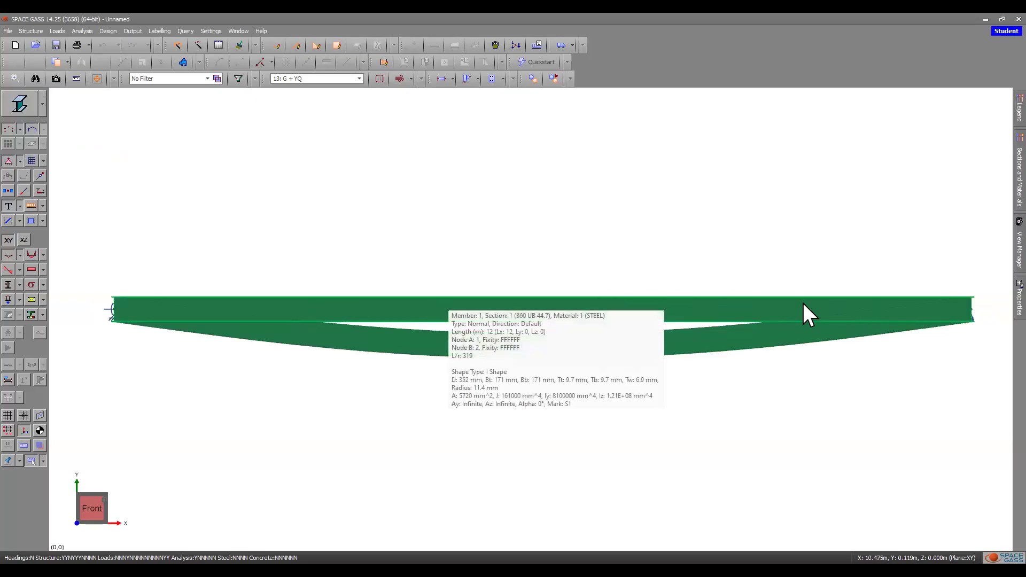
{"action": "mouse_move", "coordinate": [224, 332]}
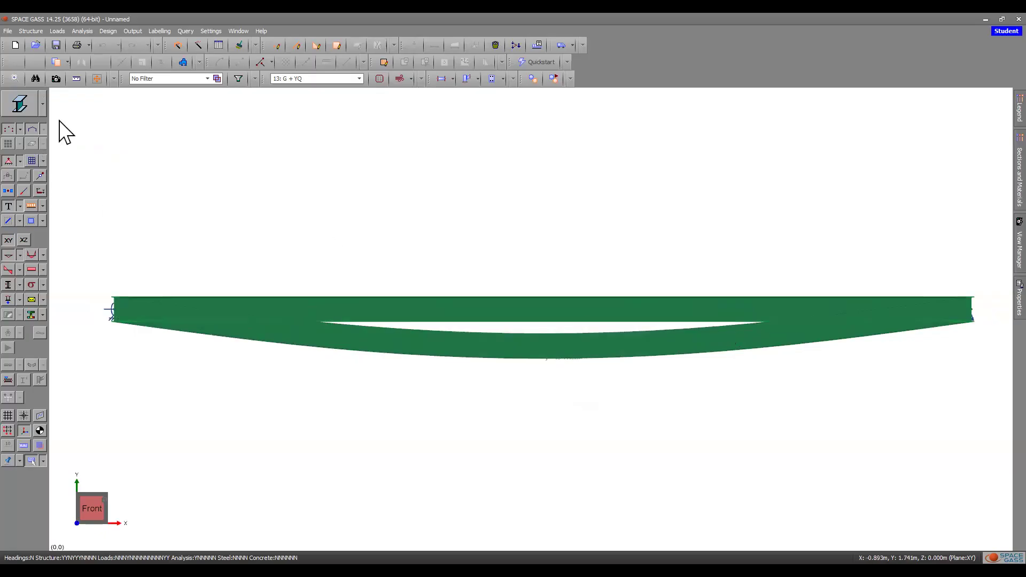
{"action": "left_click", "coordinate": [44, 105]}
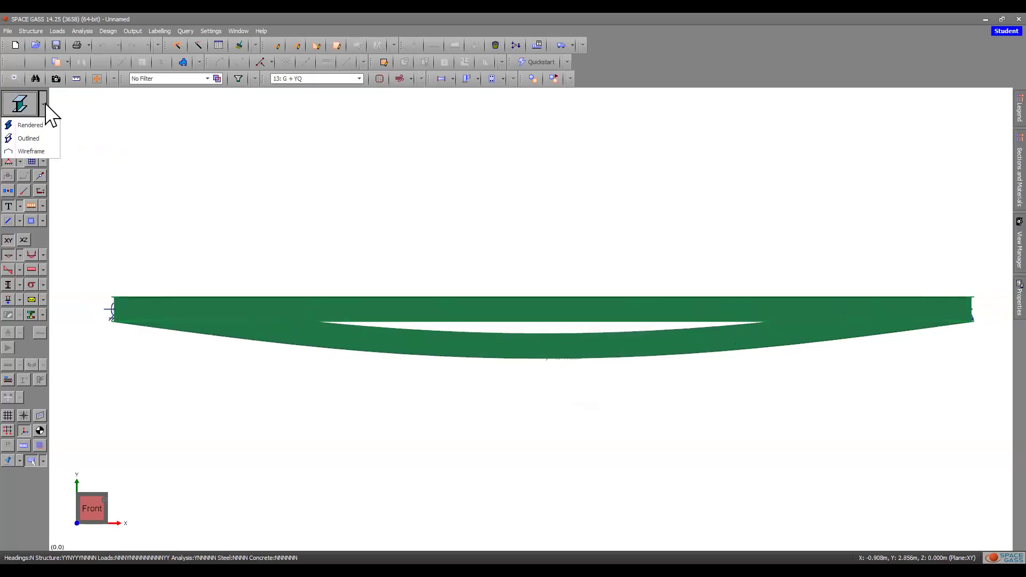
{"action": "left_click", "coordinate": [31, 152]}
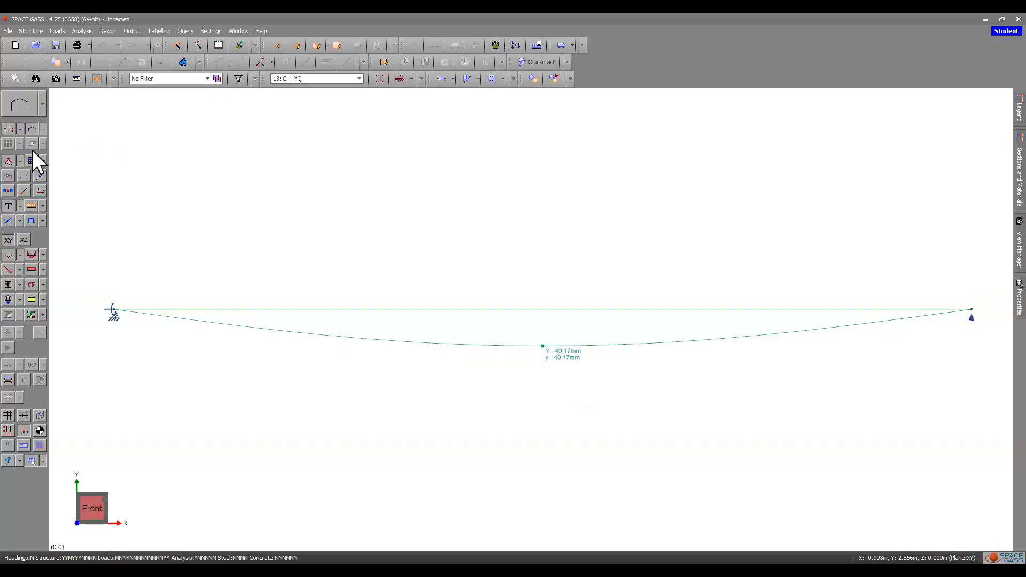
{"action": "left_click", "coordinate": [6, 255]}
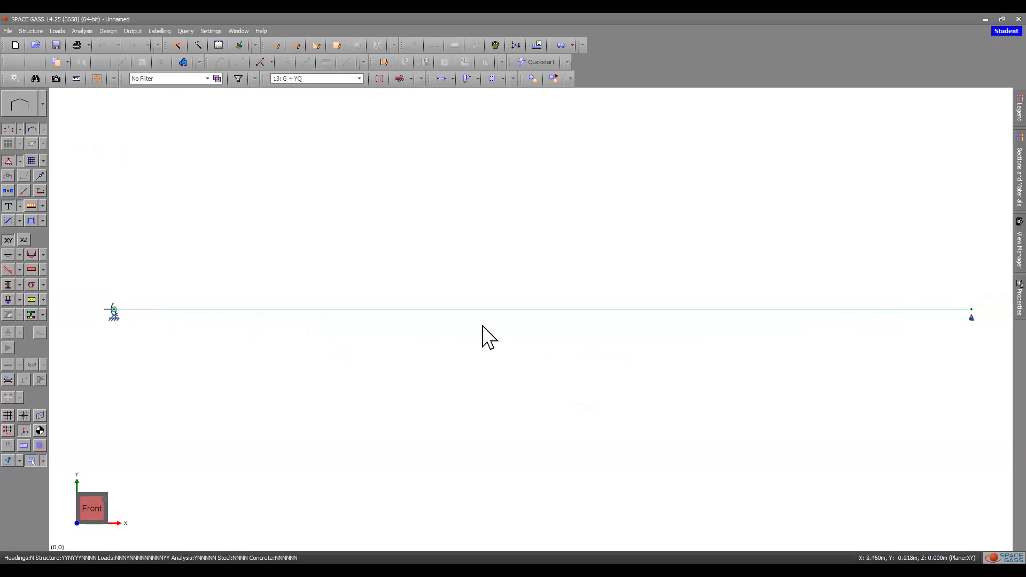
Step: Select the beam member, review its section and material properties, and collapse the properties again
{"action": "left_click", "coordinate": [964, 309]}
{"action": "mouse_move", "coordinate": [115, 313]}
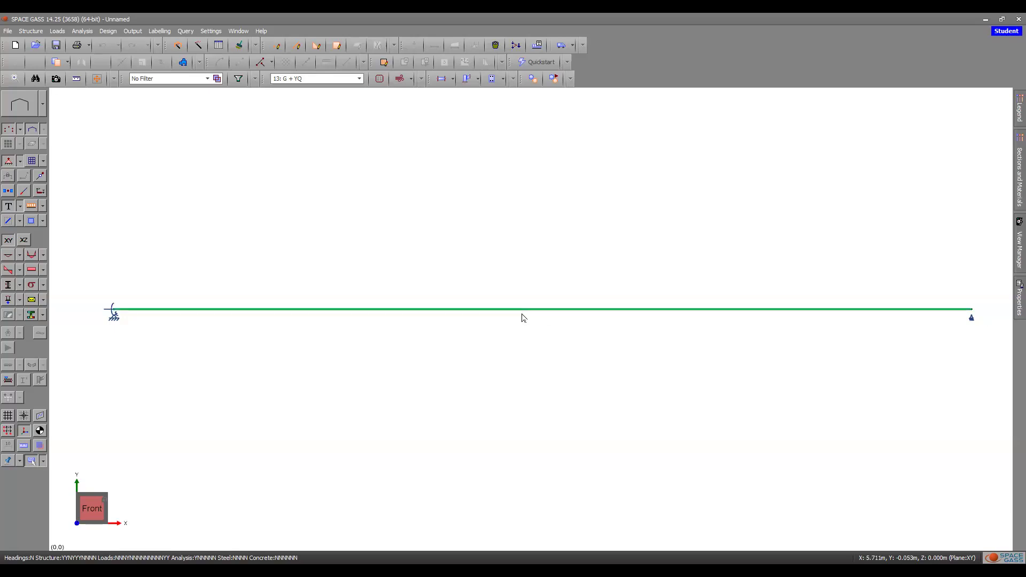
{"action": "mouse_move", "coordinate": [1010, 302]}
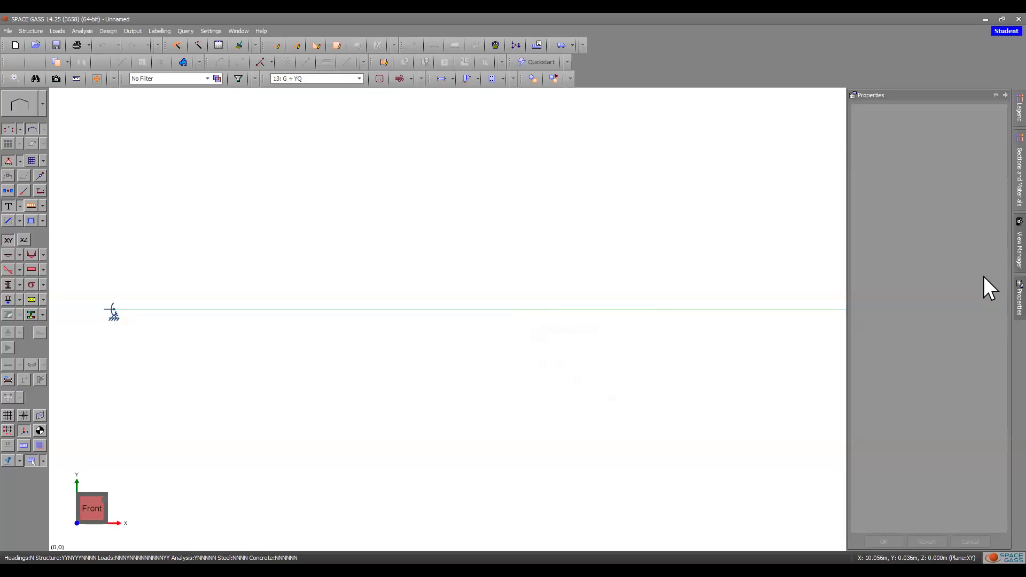
{"action": "left_click", "coordinate": [722, 311]}
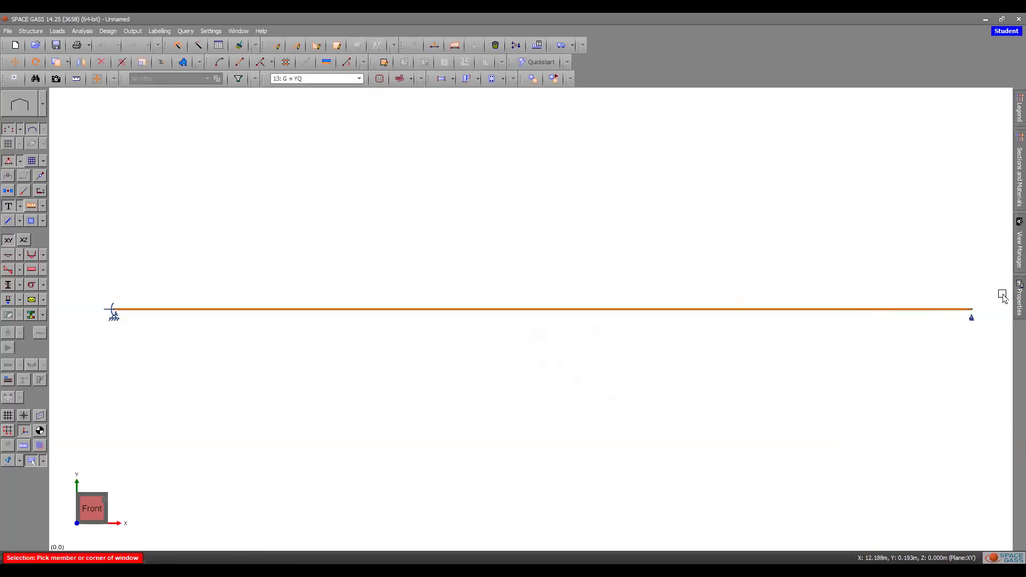
{"action": "mouse_move", "coordinate": [1016, 297]}
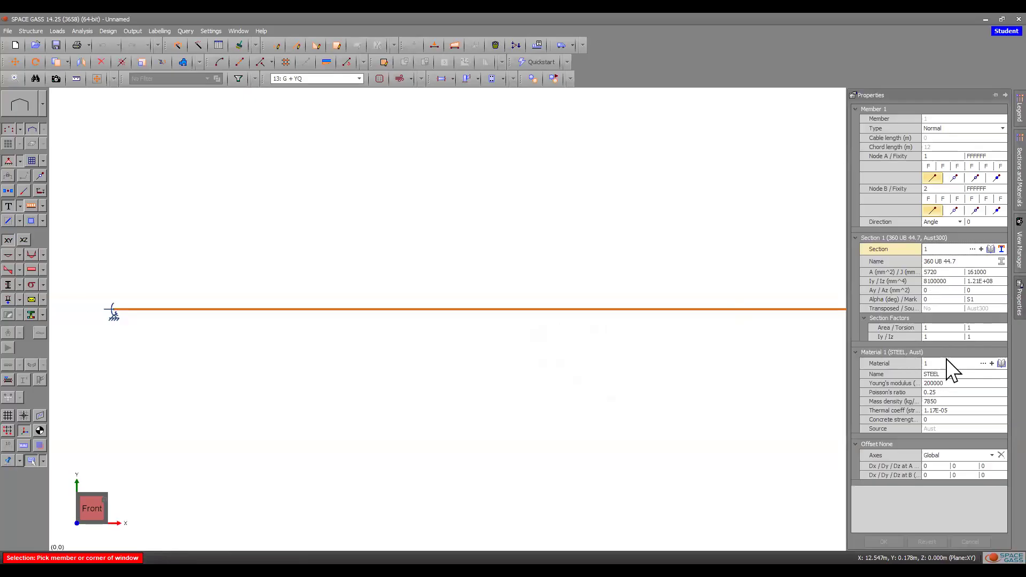
{"action": "left_click", "coordinate": [818, 423]}
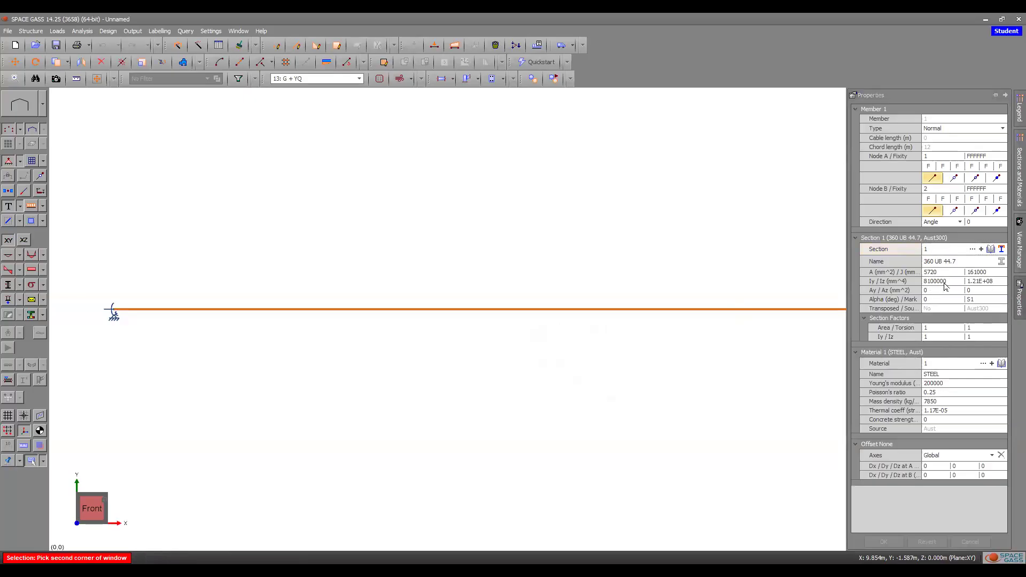
{"action": "left_click", "coordinate": [1005, 96]}
{"action": "left_click", "coordinate": [360, 310]}
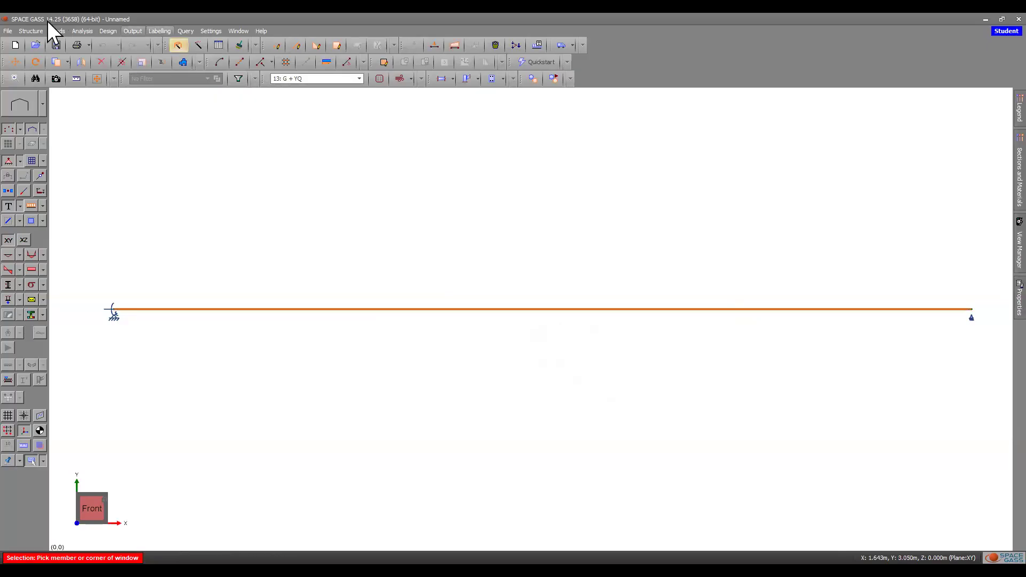
Step: Review the factors in the combination load cases datasheet, close it, and look over the available analysis types
{"action": "left_click", "coordinate": [57, 31]}
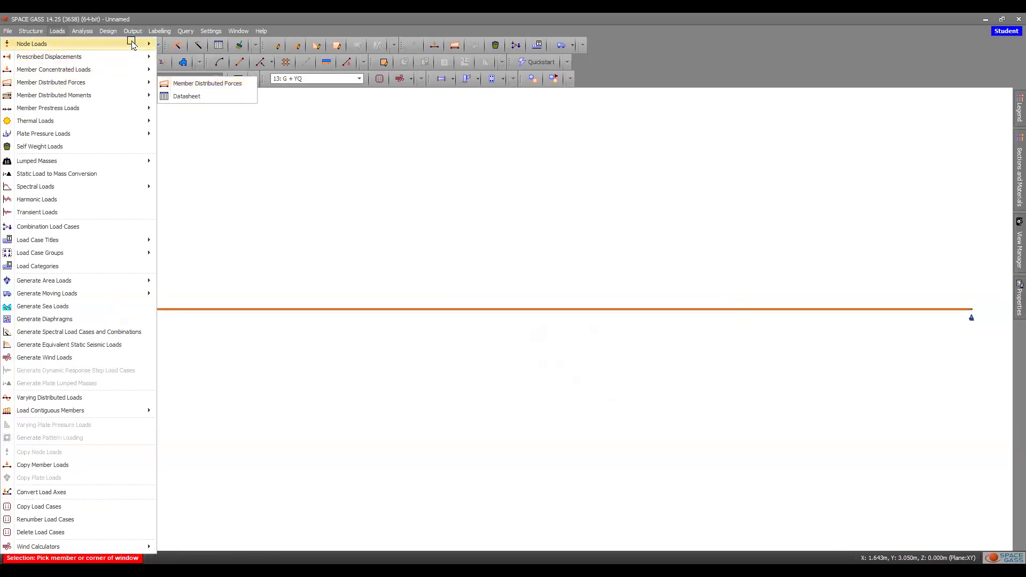
{"action": "left_click", "coordinate": [515, 45]}
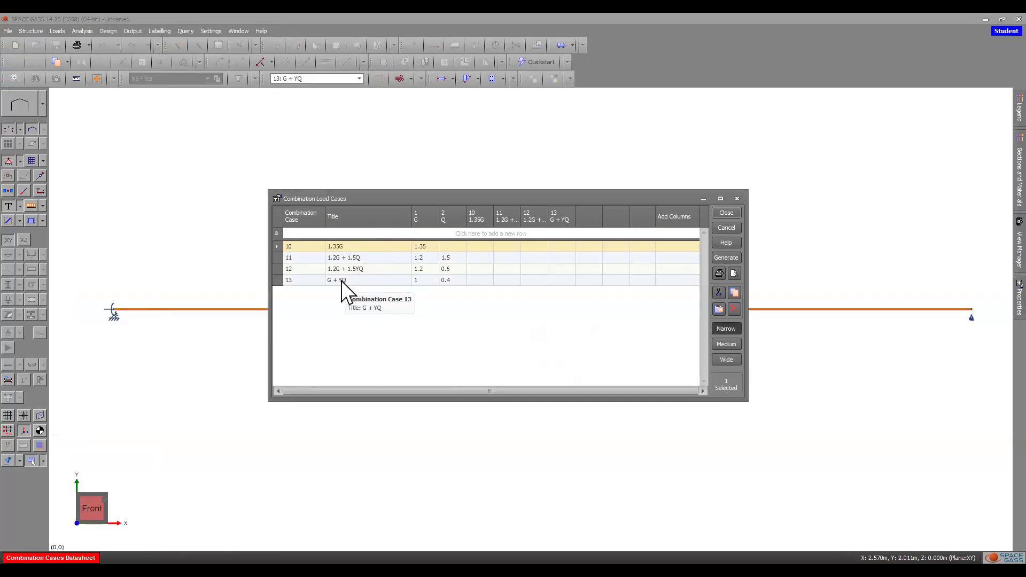
{"action": "left_click", "coordinate": [726, 212]}
{"action": "left_click", "coordinate": [81, 30]}
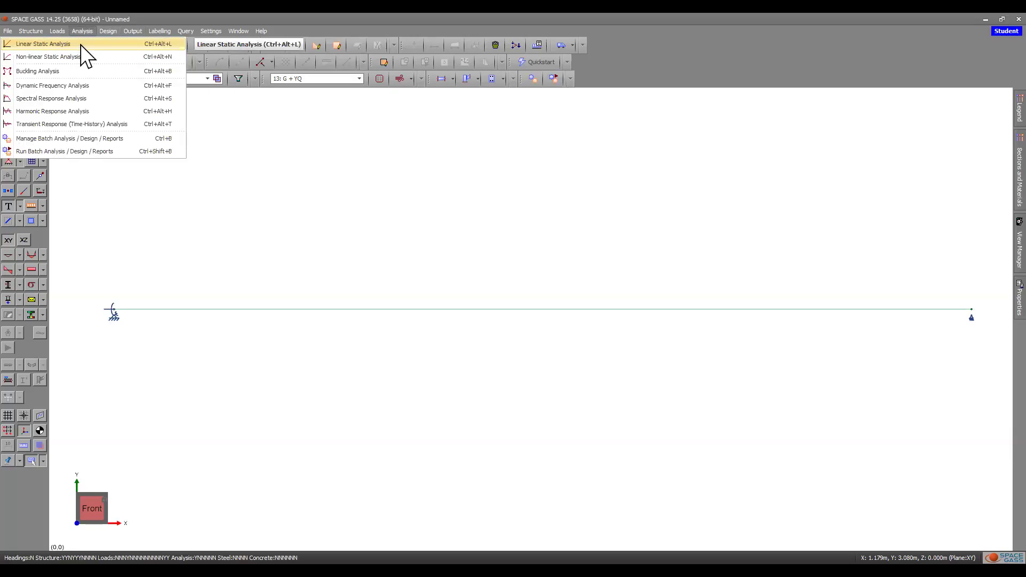
{"action": "left_click", "coordinate": [347, 243]}
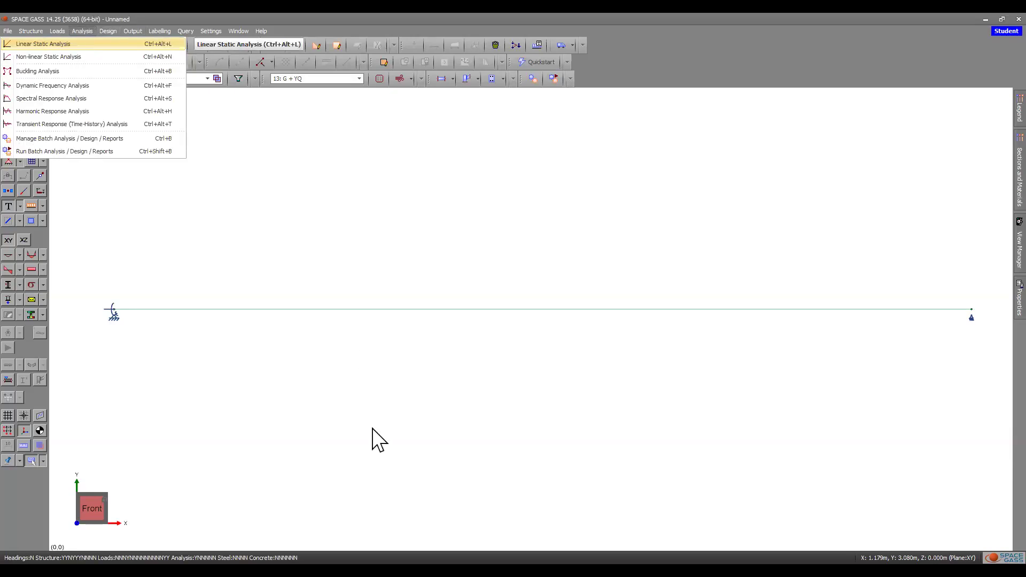
{"action": "left_click", "coordinate": [338, 207]}
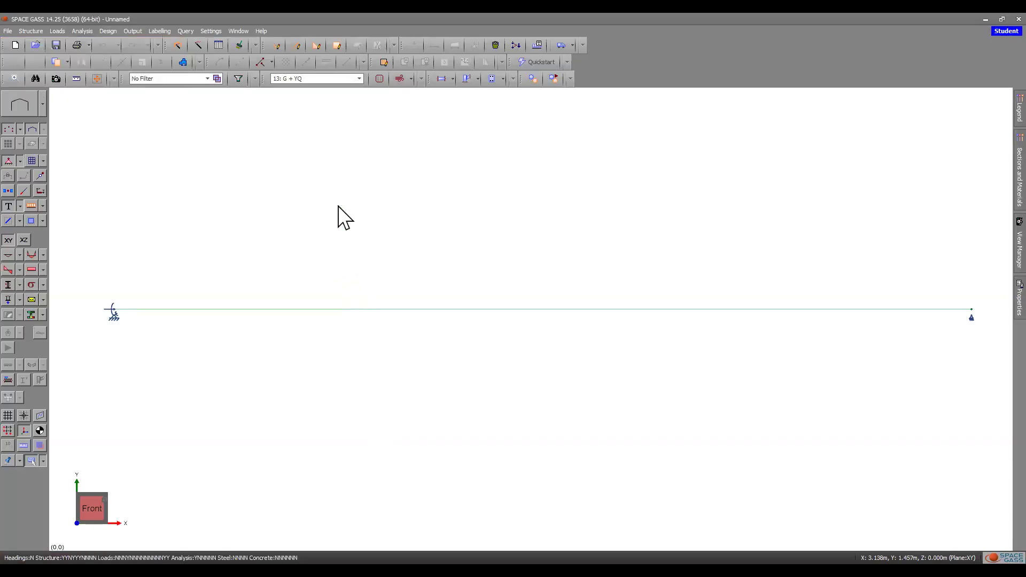
Step: Display the applied loads on the beam for case 1 (G), case 2 (Q) and all combination load cases
{"action": "left_click", "coordinate": [31, 206]}
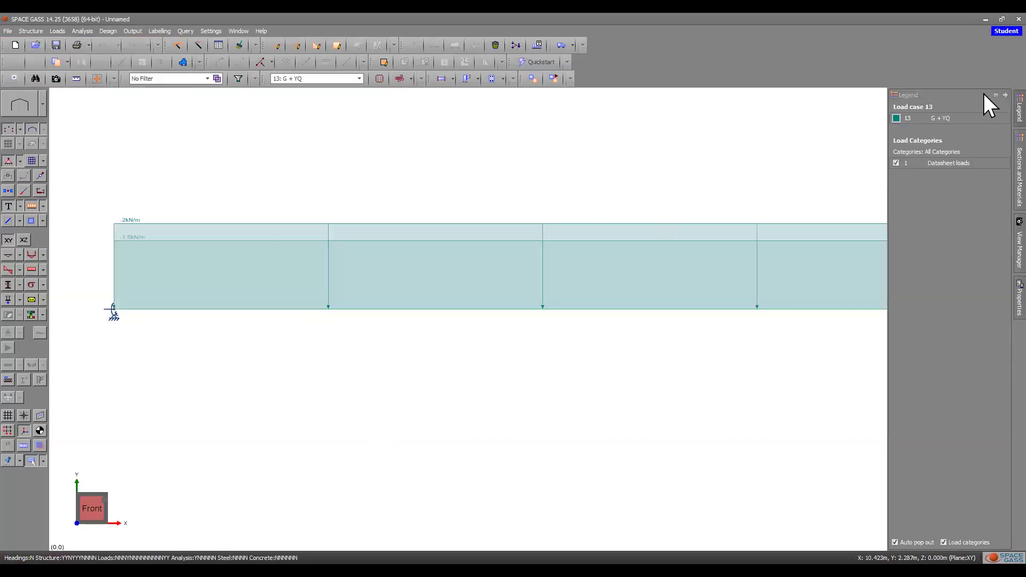
{"action": "left_click", "coordinate": [312, 80]}
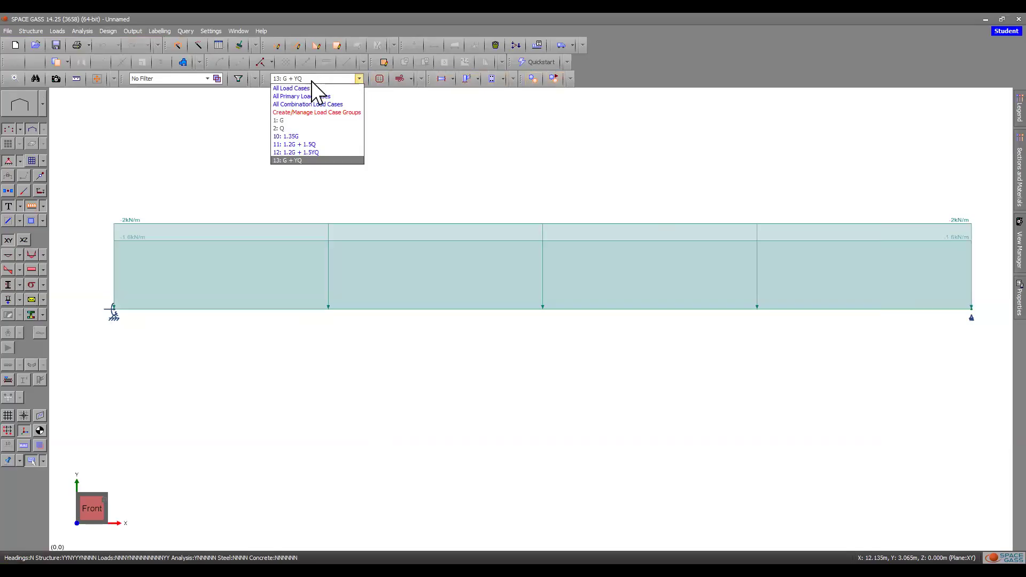
{"action": "left_click", "coordinate": [313, 120]}
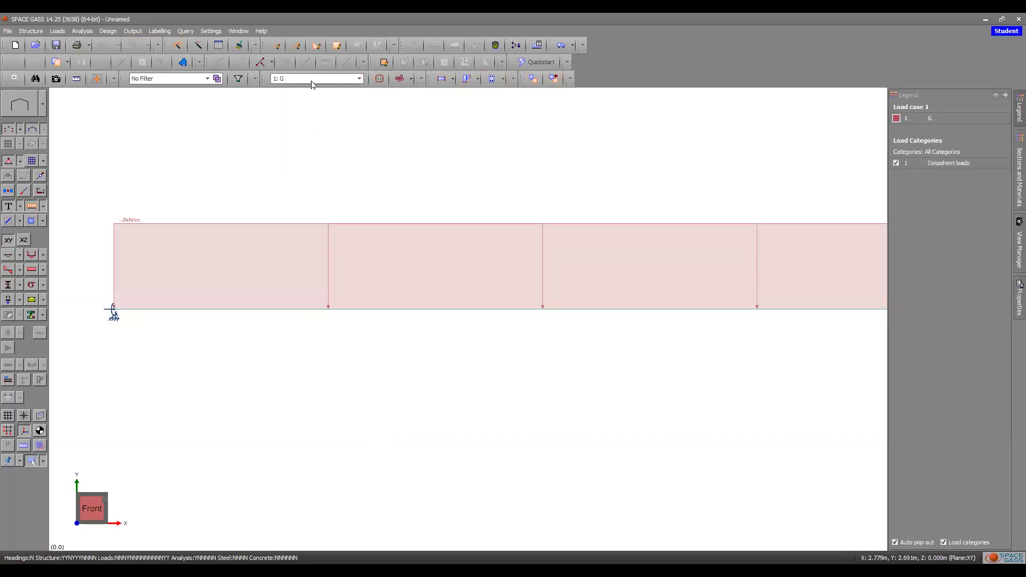
{"action": "left_click", "coordinate": [313, 80]}
{"action": "left_click", "coordinate": [308, 129]}
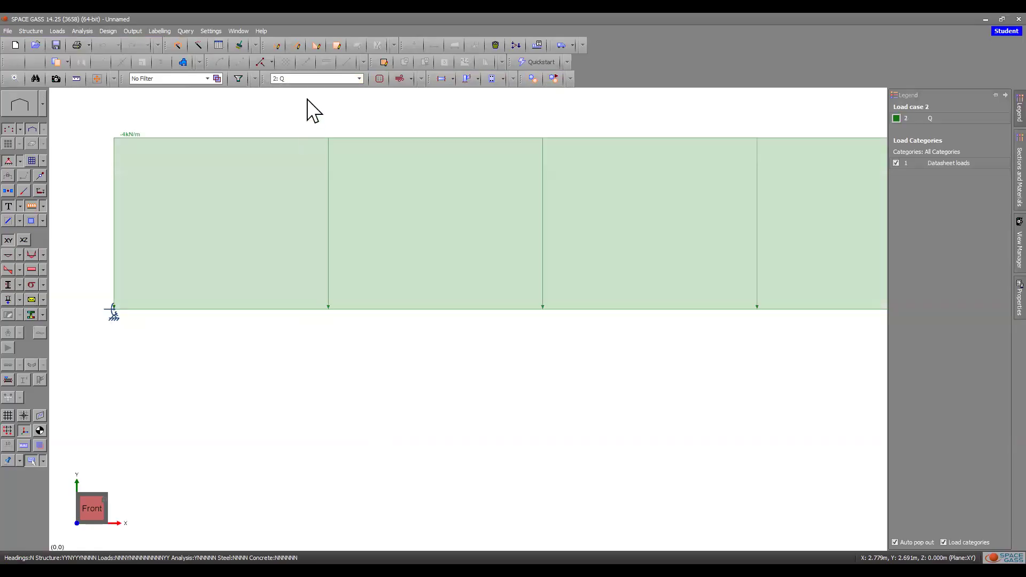
{"action": "left_click", "coordinate": [304, 80]}
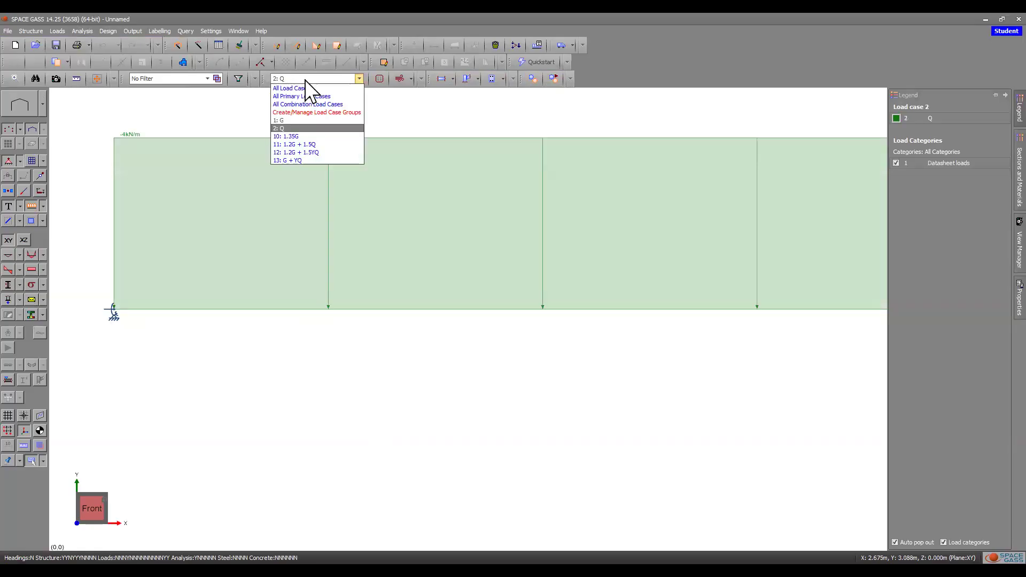
{"action": "left_click", "coordinate": [304, 74]}
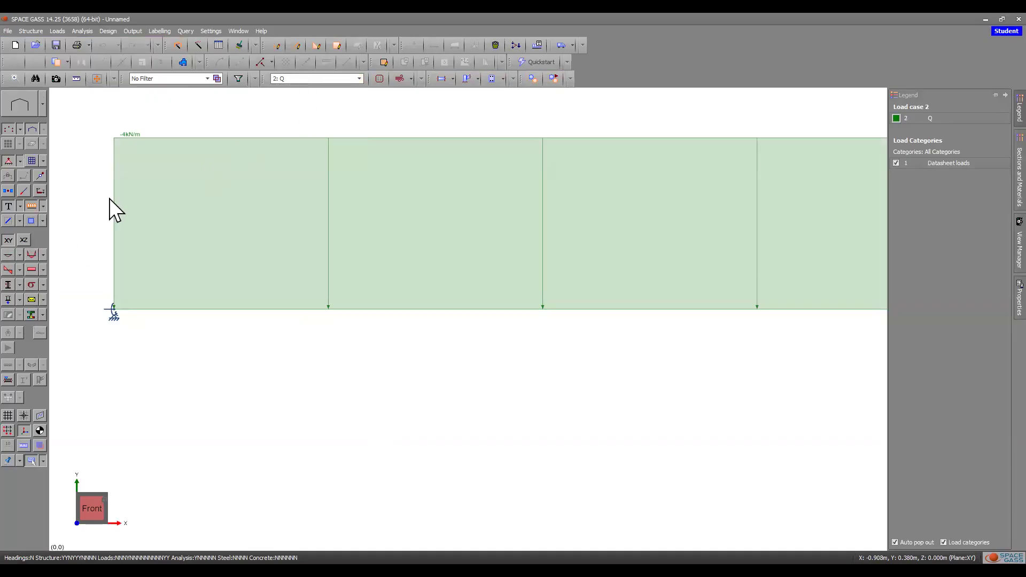
{"action": "left_click", "coordinate": [292, 80]}
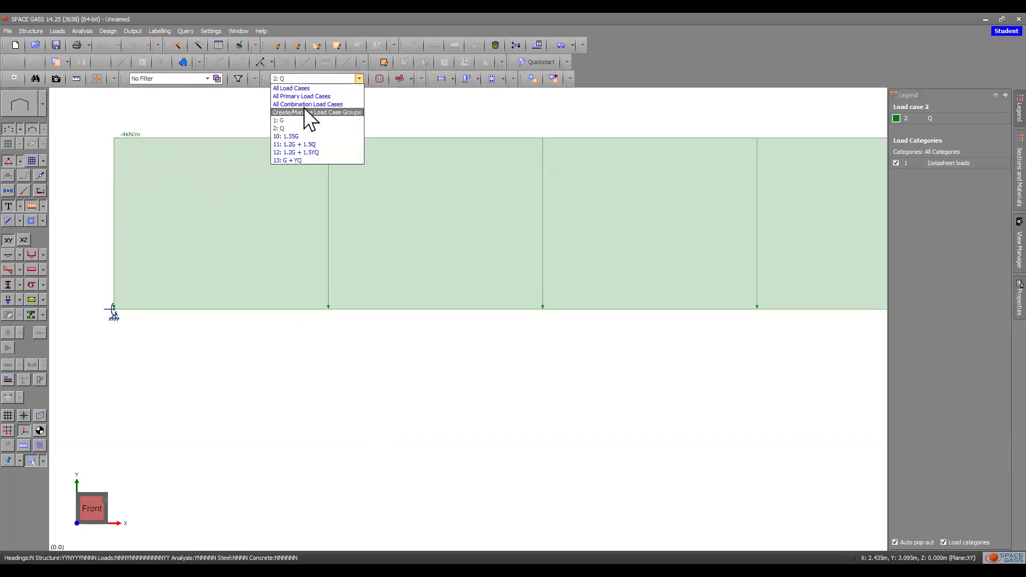
{"action": "left_click", "coordinate": [308, 104]}
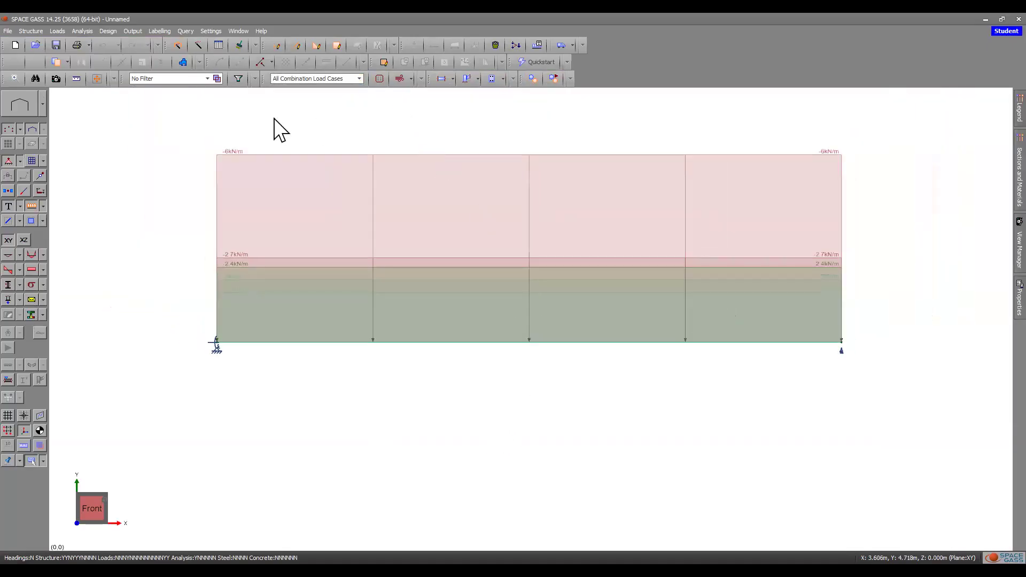
{"action": "scroll", "coordinate": [274, 128], "scroll_direction": "up", "scroll_amount": 1}
{"action": "scroll", "coordinate": [339, 114], "scroll_direction": "up", "scroll_amount": 1}
{"action": "scroll", "coordinate": [974, 155], "scroll_direction": "up", "scroll_amount": 1}
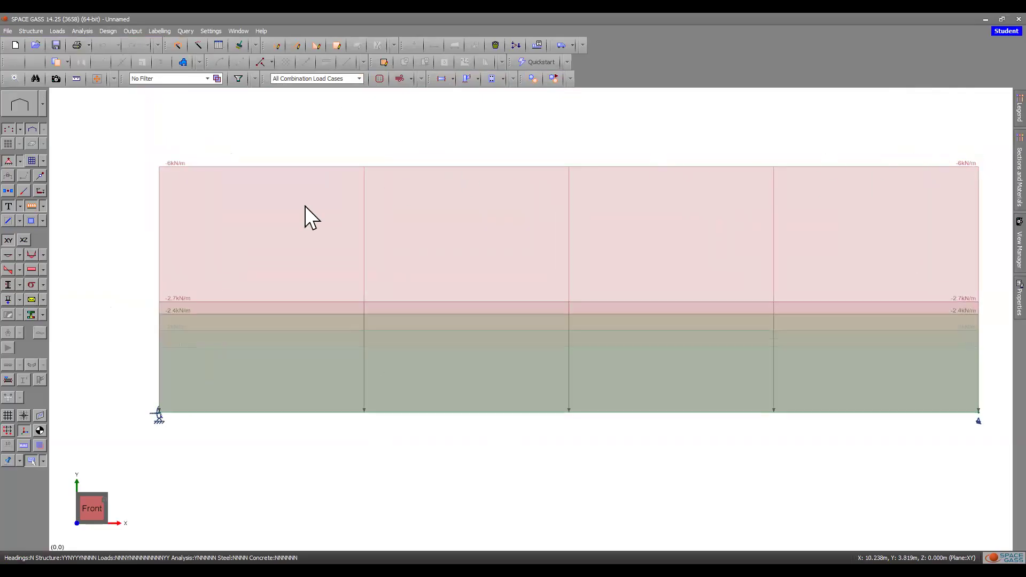
Step: Replace the load display with the bending moment diagrams of all combination load cases and examine the midspan moments
{"action": "left_click", "coordinate": [33, 202]}
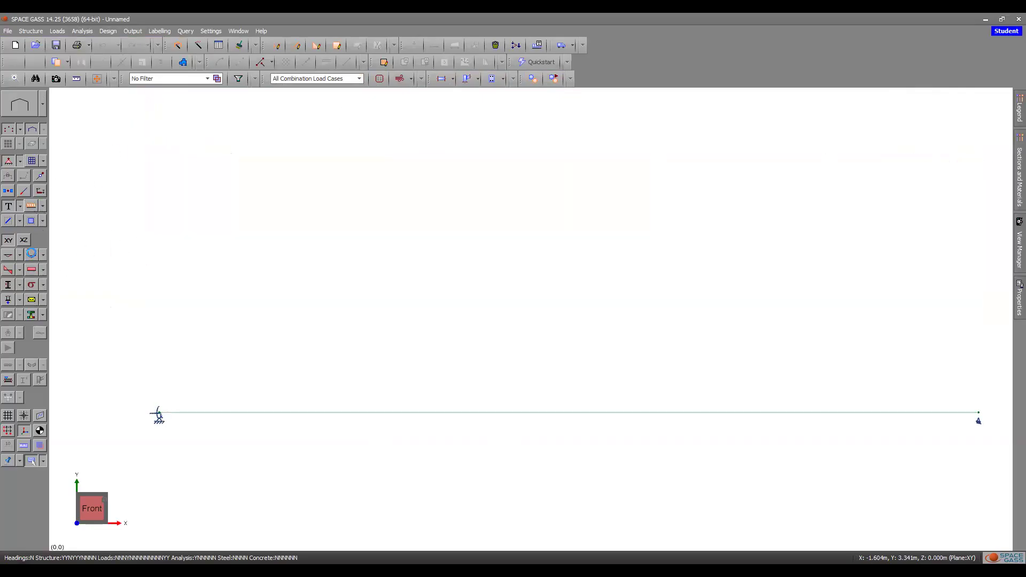
{"action": "left_click", "coordinate": [32, 254]}
{"action": "scroll", "coordinate": [481, 214], "scroll_direction": "down", "scroll_amount": 2}
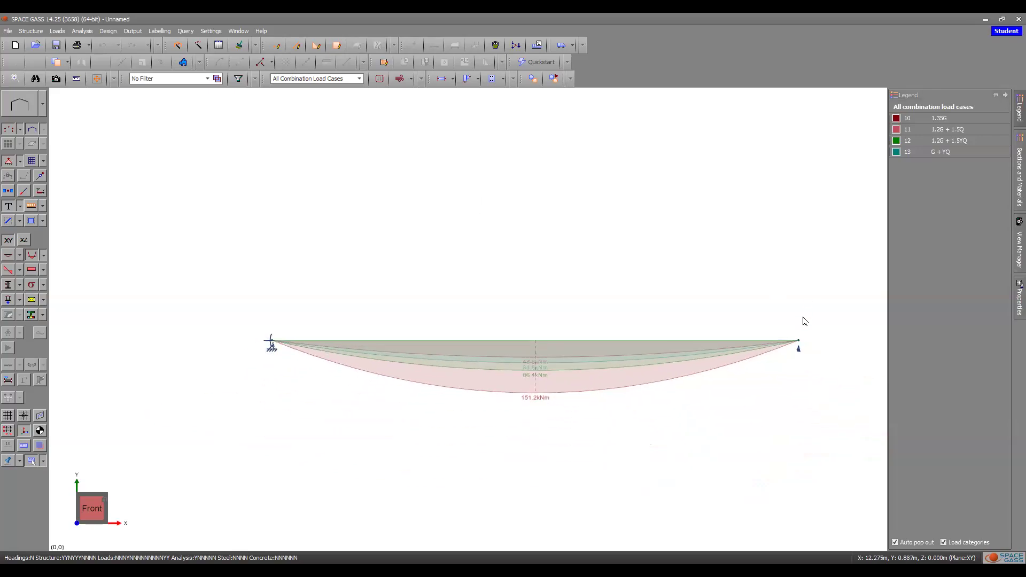
{"action": "scroll", "coordinate": [801, 321], "scroll_direction": "up", "scroll_amount": 2}
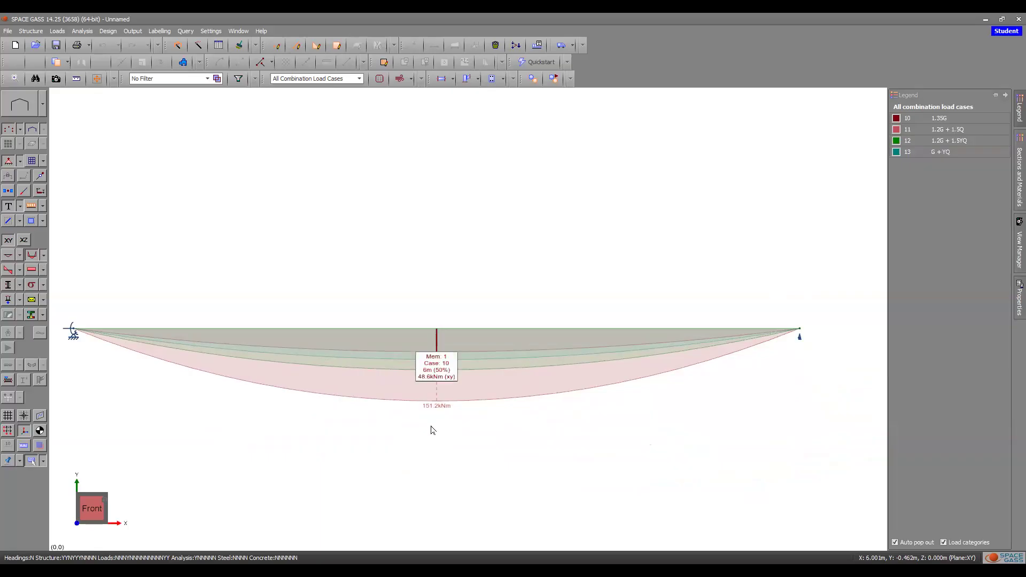
Step: Replace the bending moments with the shear force diagrams of all combination load cases, examine them, and collapse the legend
{"action": "left_click", "coordinate": [32, 254]}
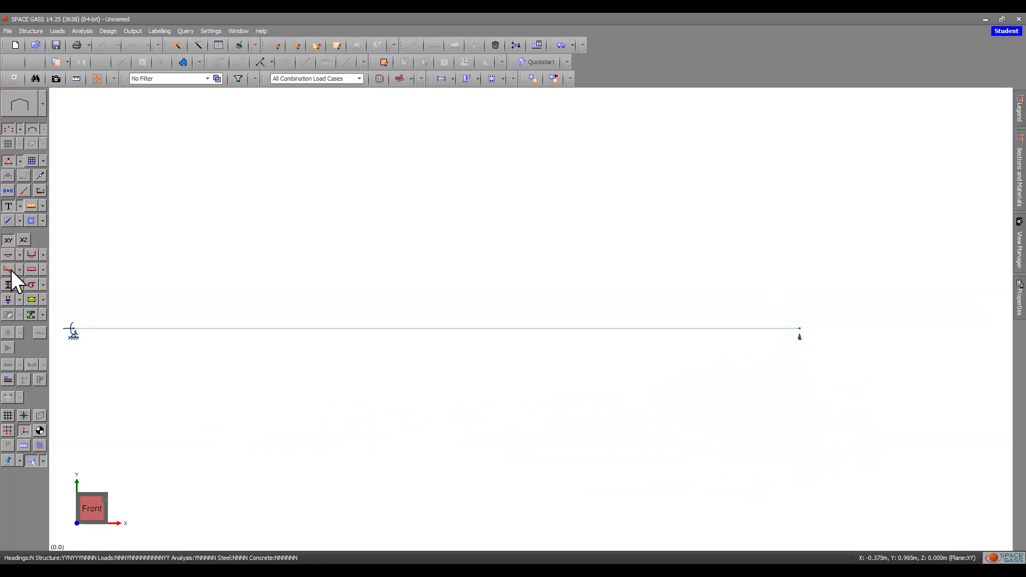
{"action": "left_click", "coordinate": [9, 270]}
{"action": "scroll", "coordinate": [649, 336], "scroll_direction": "down", "scroll_amount": 2}
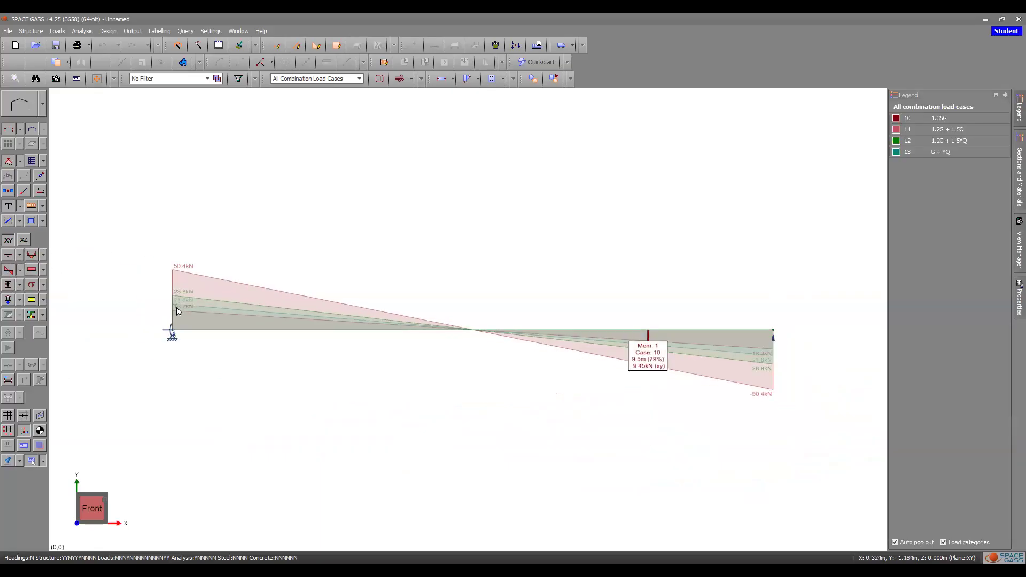
{"action": "scroll", "coordinate": [238, 294], "scroll_direction": "up", "scroll_amount": 3}
{"action": "scroll", "coordinate": [237, 295], "scroll_direction": "up", "scroll_amount": 1}
{"action": "left_click", "coordinate": [1006, 95]}
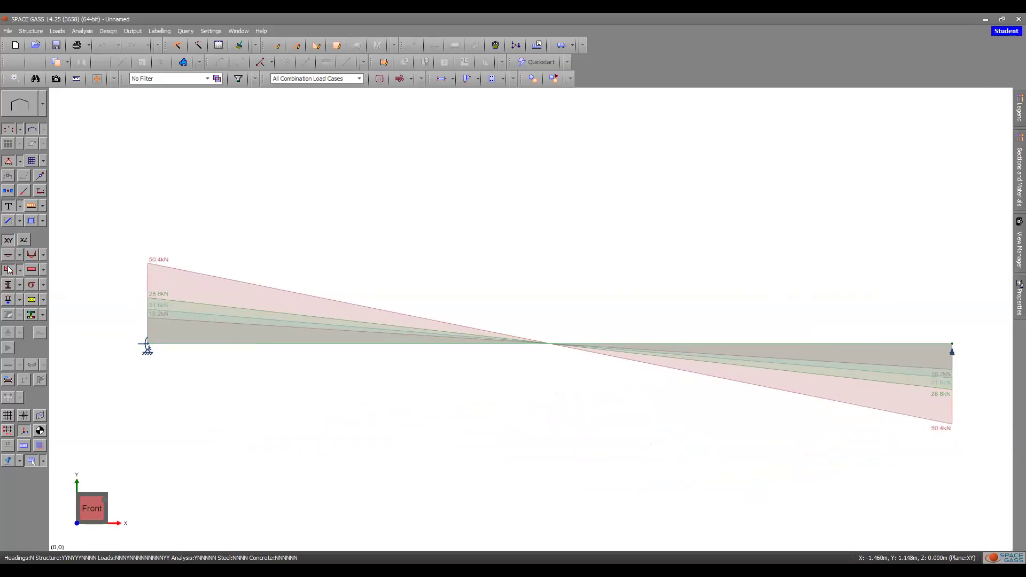
Step: Replace the shear force diagram with the deflection diagram and limit it to combination case 13 (G + YQ)
{"action": "left_click", "coordinate": [24, 254]}
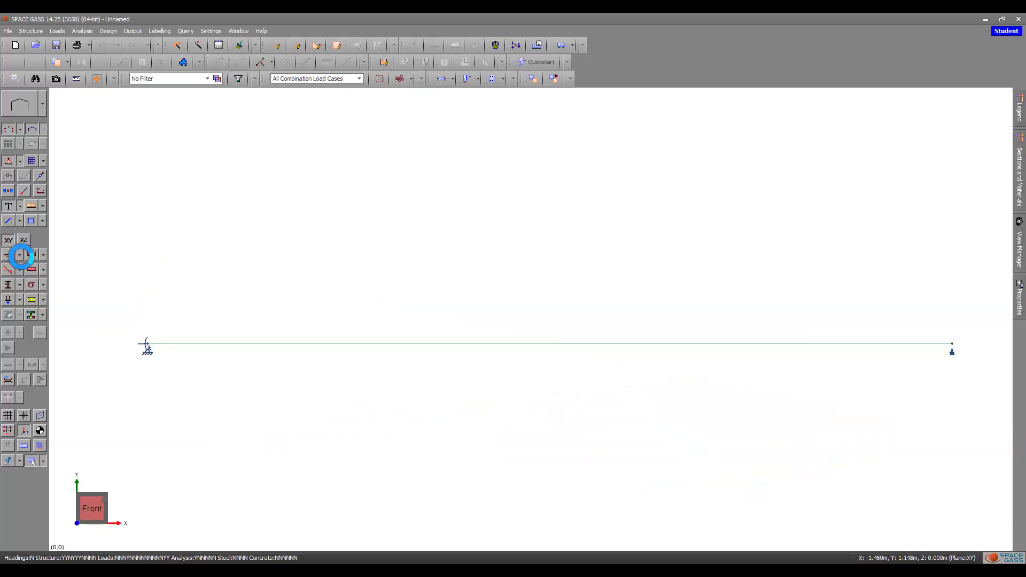
{"action": "left_click", "coordinate": [358, 79]}
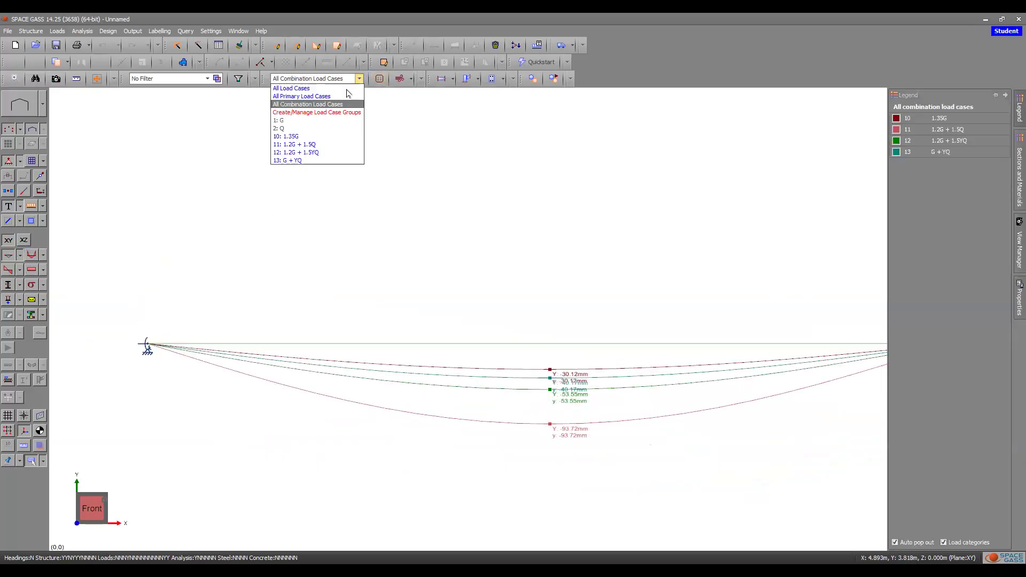
{"action": "left_click", "coordinate": [294, 161]}
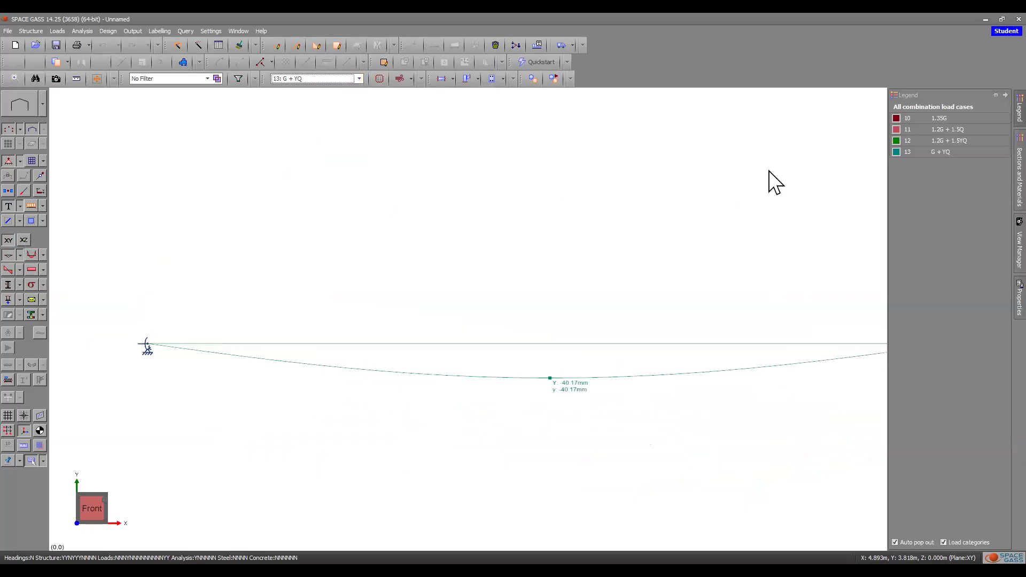